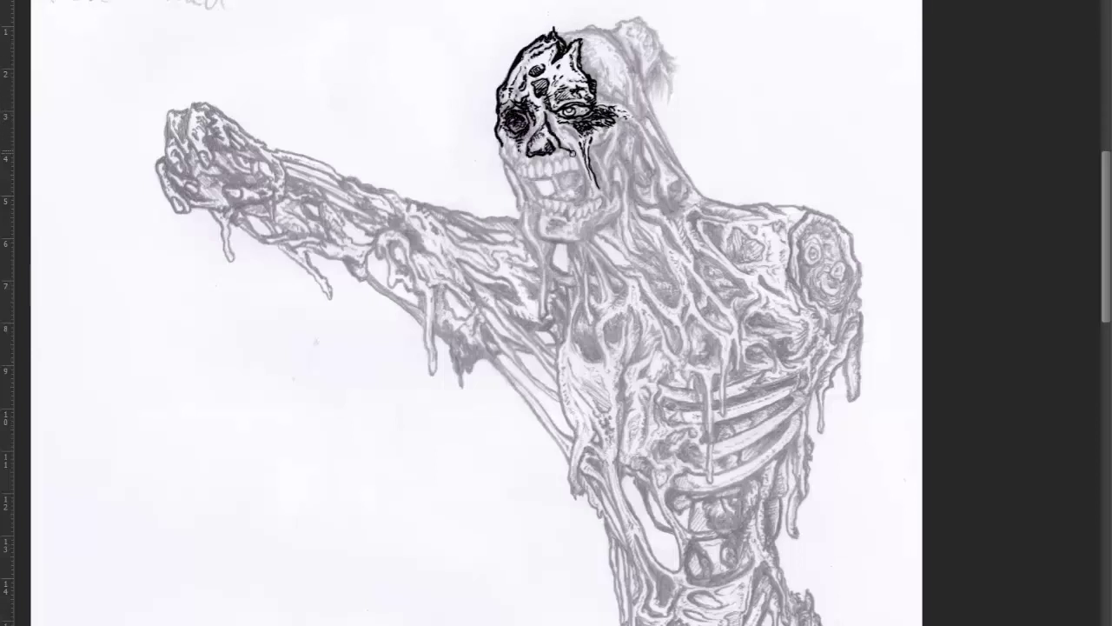
- Ink the jaw, the lower teeth and two long hooked drips below the skull
{"action": "left_click_drag", "start_coordinate": [619, 181], "coordinate": [594, 231]}
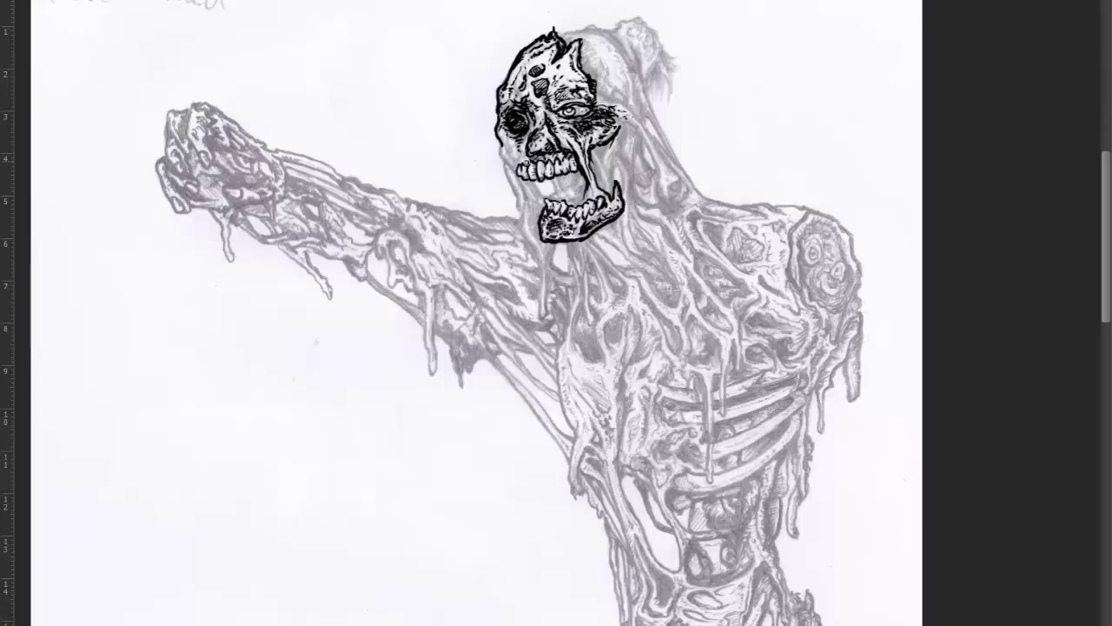
{"action": "left_click_drag", "start_coordinate": [507, 160], "coordinate": [543, 320]}
{"action": "left_click_drag", "start_coordinate": [556, 198], "coordinate": [580, 186]}
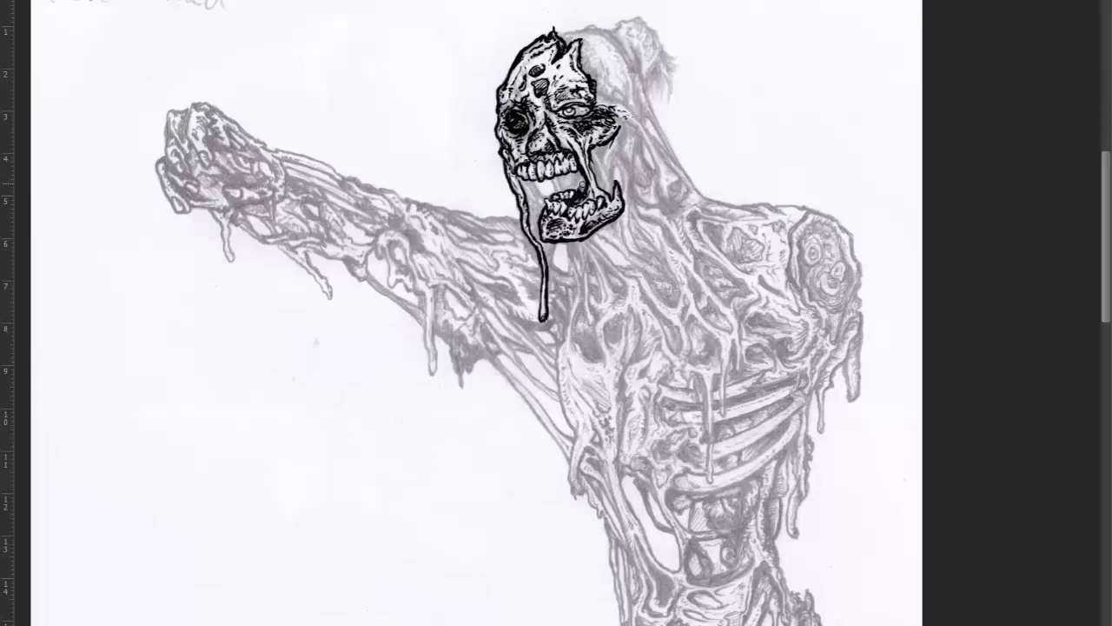
{"action": "mouse_move", "coordinate": [546, 245]}
{"action": "left_mouse_down"}
{"action": "mouse_move", "coordinate": [572, 338]}
{"action": "mouse_move", "coordinate": [599, 330]}
{"action": "left_mouse_up"}
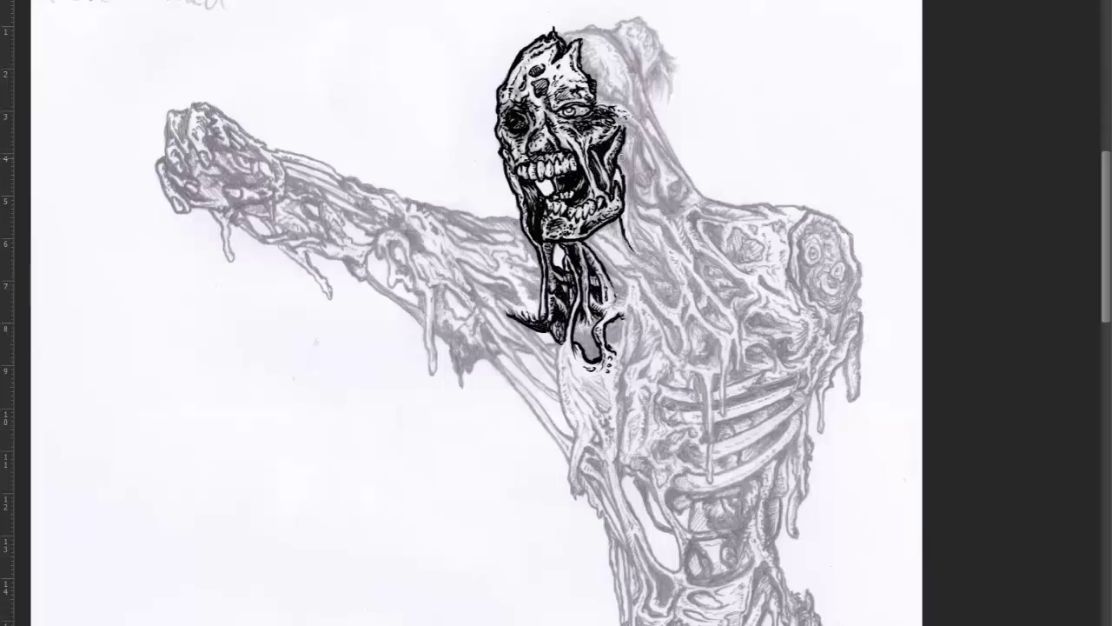
- Ink the strands hanging right of the skull down to the neck and shoulder
{"action": "left_click_drag", "start_coordinate": [622, 156], "coordinate": [653, 262]}
{"action": "mouse_move", "coordinate": [634, 126]}
{"action": "left_mouse_down"}
{"action": "mouse_move", "coordinate": [631, 209]}
{"action": "mouse_move", "coordinate": [656, 170]}
{"action": "left_mouse_up"}
{"action": "left_click_drag", "start_coordinate": [598, 94], "coordinate": [657, 203]}
{"action": "left_click_drag", "start_coordinate": [642, 112], "coordinate": [728, 205]}
{"action": "left_click_drag", "start_coordinate": [665, 154], "coordinate": [677, 202]}
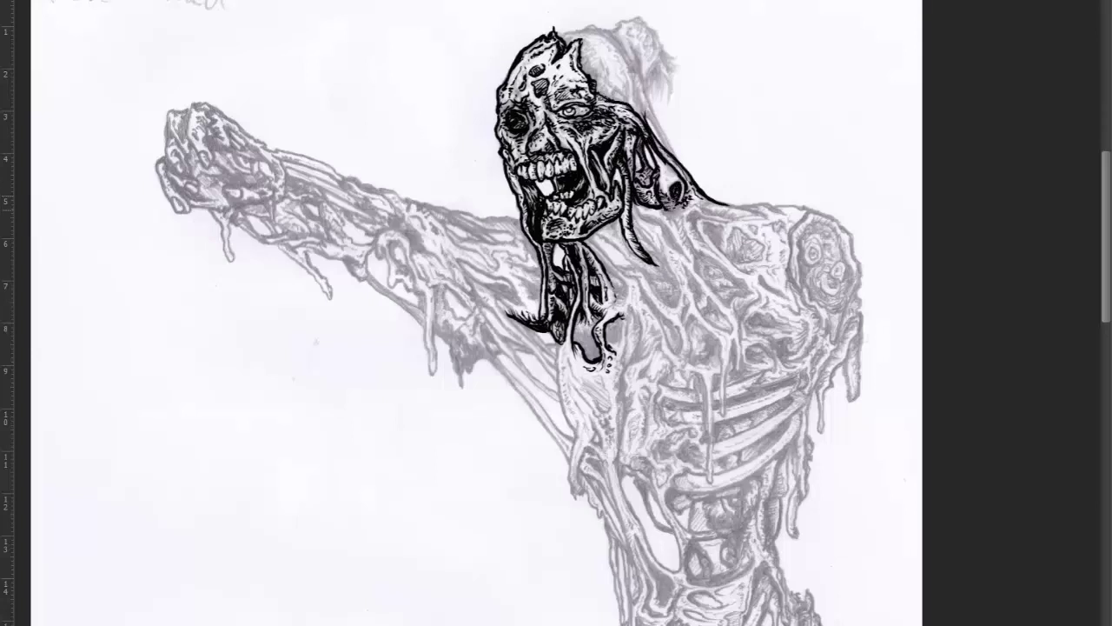
- Ink hair strands on top of the head and fill the hair bun black
{"action": "left_click_drag", "start_coordinate": [639, 70], "coordinate": [676, 174]}
{"action": "mouse_move", "coordinate": [560, 28]}
{"action": "left_mouse_down"}
{"action": "mouse_move", "coordinate": [643, 113]}
{"action": "mouse_move", "coordinate": [615, 97]}
{"action": "mouse_move", "coordinate": [634, 101]}
{"action": "left_mouse_up"}
{"action": "mouse_move", "coordinate": [626, 35]}
{"action": "left_mouse_down"}
{"action": "mouse_move", "coordinate": [682, 100]}
{"action": "mouse_move", "coordinate": [669, 108]}
{"action": "left_mouse_up"}
- Outline the right shoulder and its bulge, hatching the patch below the neck
{"action": "mouse_move", "coordinate": [753, 210]}
{"action": "left_mouse_down"}
{"action": "mouse_move", "coordinate": [821, 212]}
{"action": "mouse_move", "coordinate": [787, 279]}
{"action": "left_mouse_up"}
{"action": "left_click_drag", "start_coordinate": [749, 228], "coordinate": [774, 261]}
{"action": "left_click_drag", "start_coordinate": [730, 231], "coordinate": [761, 261]}
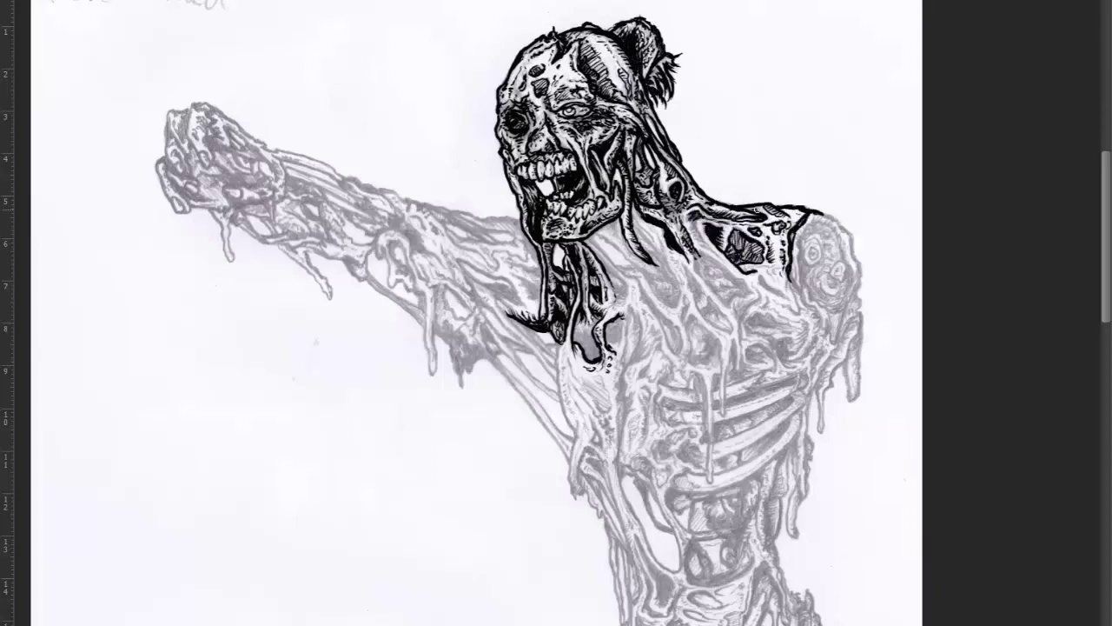
{"action": "left_click_drag", "start_coordinate": [825, 213], "coordinate": [858, 344]}
{"action": "mouse_move", "coordinate": [800, 233]}
{"action": "left_mouse_down"}
{"action": "mouse_move", "coordinate": [838, 339]}
{"action": "mouse_move", "coordinate": [858, 296]}
{"action": "left_mouse_up"}
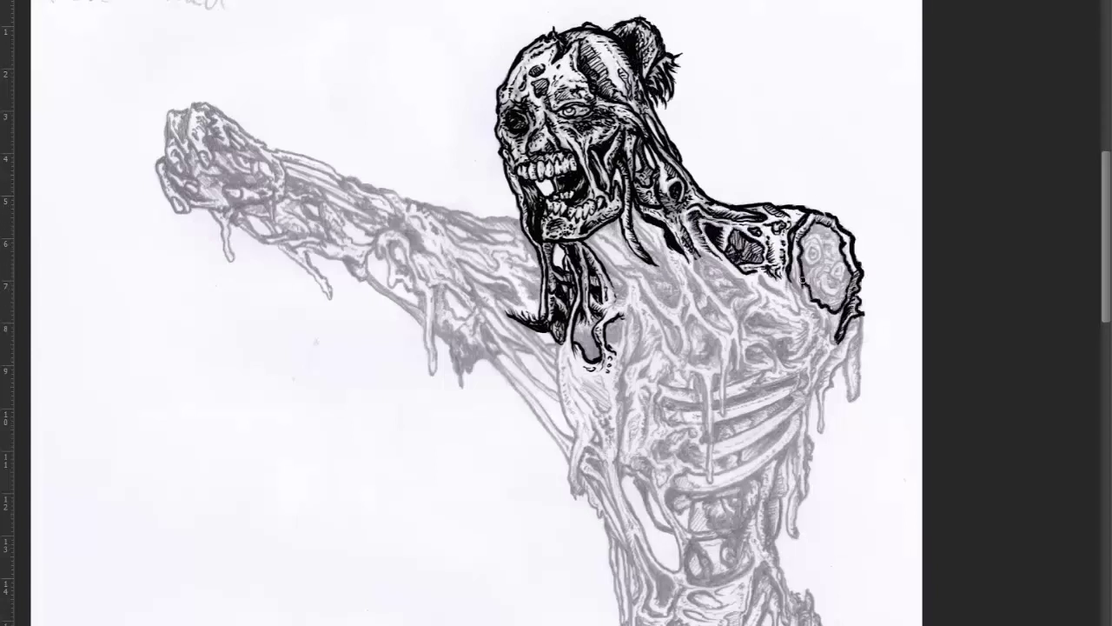
{"action": "left_click_drag", "start_coordinate": [791, 265], "coordinate": [833, 334]}
- Trace the arm edge below the shoulder with dripping flesh and dark fills
{"action": "left_click_drag", "start_coordinate": [859, 319], "coordinate": [851, 407]}
{"action": "mouse_move", "coordinate": [834, 363]}
{"action": "left_mouse_down"}
{"action": "mouse_move", "coordinate": [821, 434]}
{"action": "mouse_move", "coordinate": [812, 413]}
{"action": "left_mouse_up"}
{"action": "left_click_drag", "start_coordinate": [855, 321], "coordinate": [825, 378]}
{"action": "left_click_drag", "start_coordinate": [847, 262], "coordinate": [821, 297]}
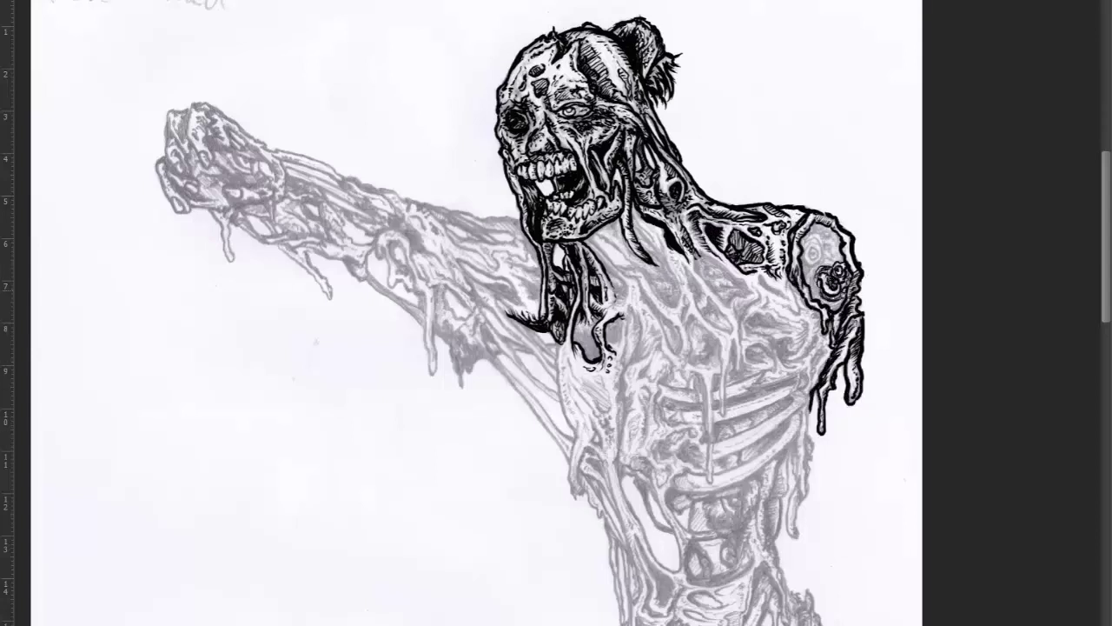
{"action": "mouse_move", "coordinate": [826, 238]}
{"action": "left_mouse_down"}
{"action": "mouse_move", "coordinate": [806, 290]}
{"action": "mouse_move", "coordinate": [838, 245]}
{"action": "left_mouse_up"}
{"action": "left_click_drag", "start_coordinate": [760, 277], "coordinate": [820, 325]}
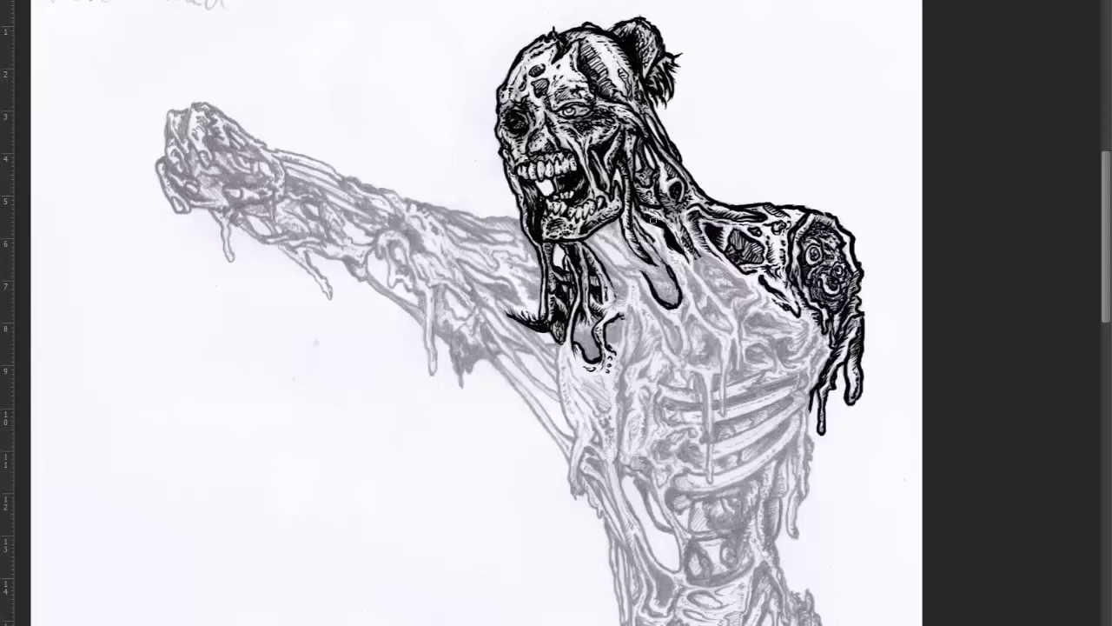
- Add long dark drips running down below the neck
{"action": "left_click_drag", "start_coordinate": [651, 219], "coordinate": [673, 306]}
{"action": "left_click_drag", "start_coordinate": [648, 248], "coordinate": [669, 255]}
{"action": "mouse_move", "coordinate": [630, 224]}
{"action": "left_mouse_down"}
{"action": "mouse_move", "coordinate": [600, 299]}
{"action": "mouse_move", "coordinate": [677, 352]}
{"action": "left_mouse_up"}
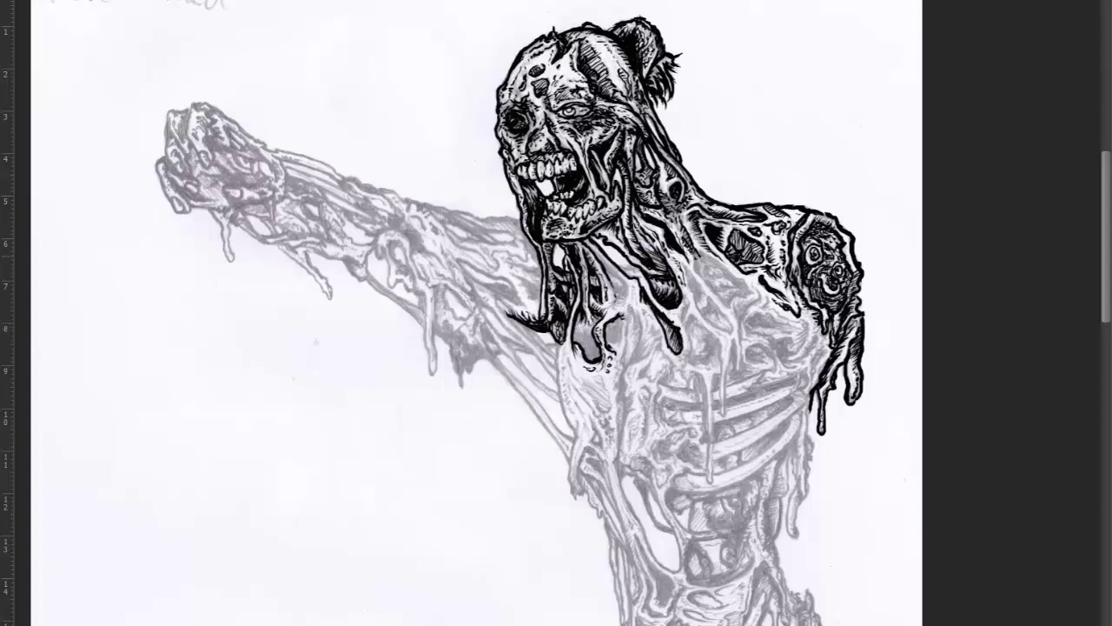
- Pan down and ink drips running from the neck over the ribs
{"action": "left_click_drag", "start_coordinate": [565, 348], "coordinate": [466, 257]}
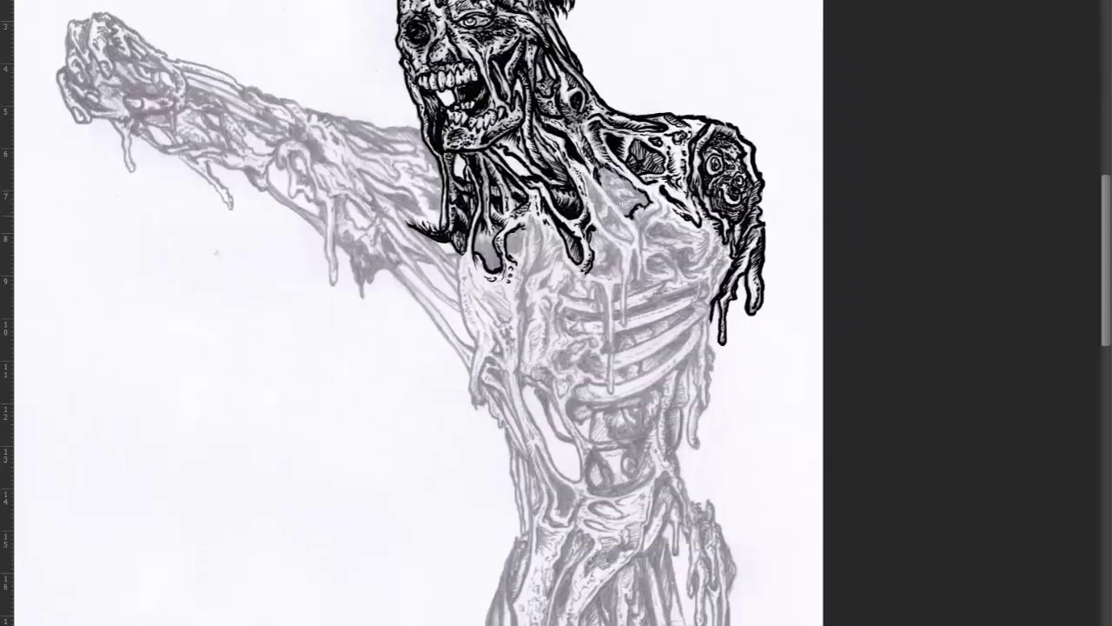
{"action": "left_click_drag", "start_coordinate": [661, 192], "coordinate": [642, 279]}
{"action": "left_click_drag", "start_coordinate": [643, 247], "coordinate": [622, 330]}
{"action": "left_click_drag", "start_coordinate": [630, 227], "coordinate": [608, 291]}
{"action": "left_click_drag", "start_coordinate": [633, 208], "coordinate": [596, 245]}
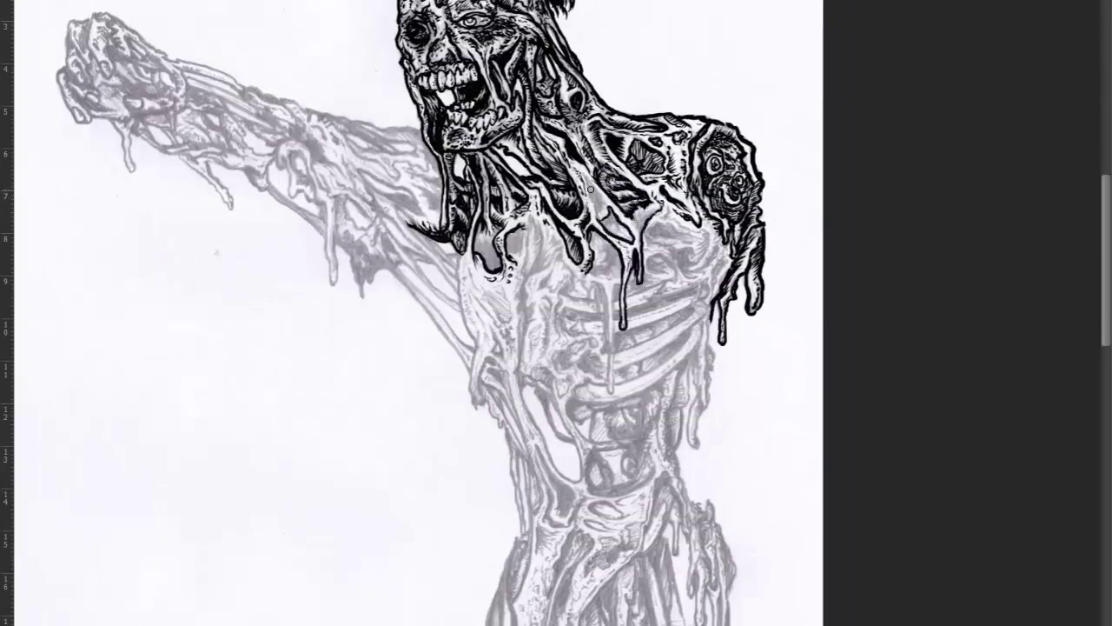
- Ink strokes across the upper ribs and fill the chest band black
{"action": "left_click_drag", "start_coordinate": [730, 239], "coordinate": [629, 309]}
{"action": "left_click_drag", "start_coordinate": [705, 286], "coordinate": [622, 323]}
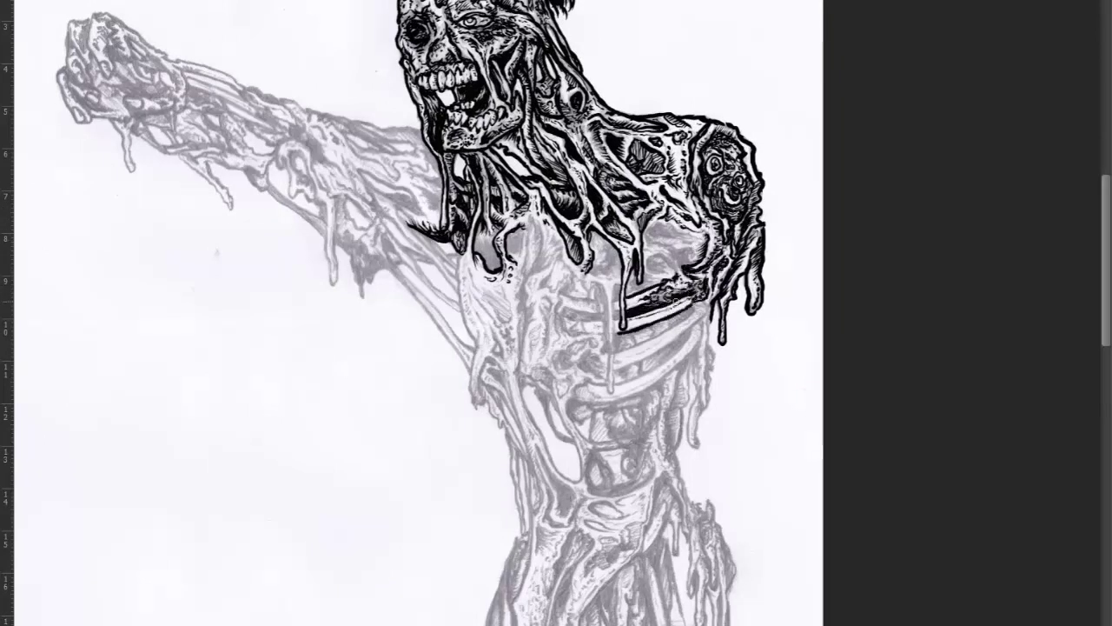
{"action": "left_click_drag", "start_coordinate": [613, 282], "coordinate": [611, 391]}
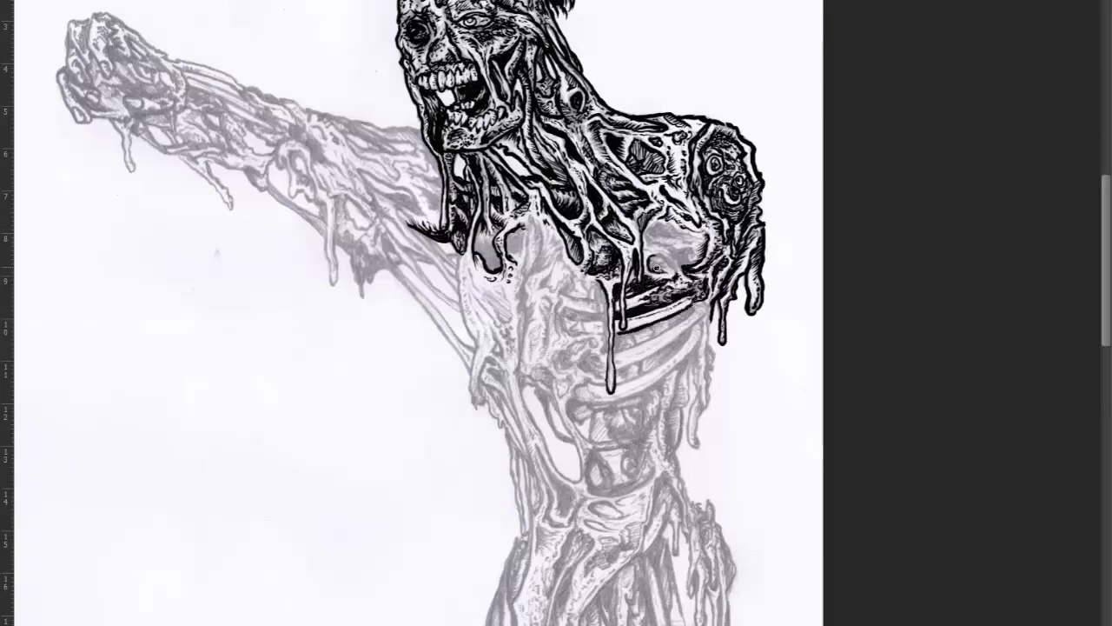
{"action": "left_click_drag", "start_coordinate": [657, 269], "coordinate": [691, 233]}
- Ink the lower rib lines with drips and hatching between the ribs
{"action": "left_click_drag", "start_coordinate": [695, 313], "coordinate": [619, 360]}
{"action": "left_click_drag", "start_coordinate": [698, 370], "coordinate": [571, 406]}
{"action": "left_click_drag", "start_coordinate": [522, 348], "coordinate": [423, 219]}
{"action": "mouse_move", "coordinate": [609, 228]}
{"action": "left_mouse_down"}
{"action": "mouse_move", "coordinate": [597, 323]}
{"action": "mouse_move", "coordinate": [566, 334]}
{"action": "left_mouse_up"}
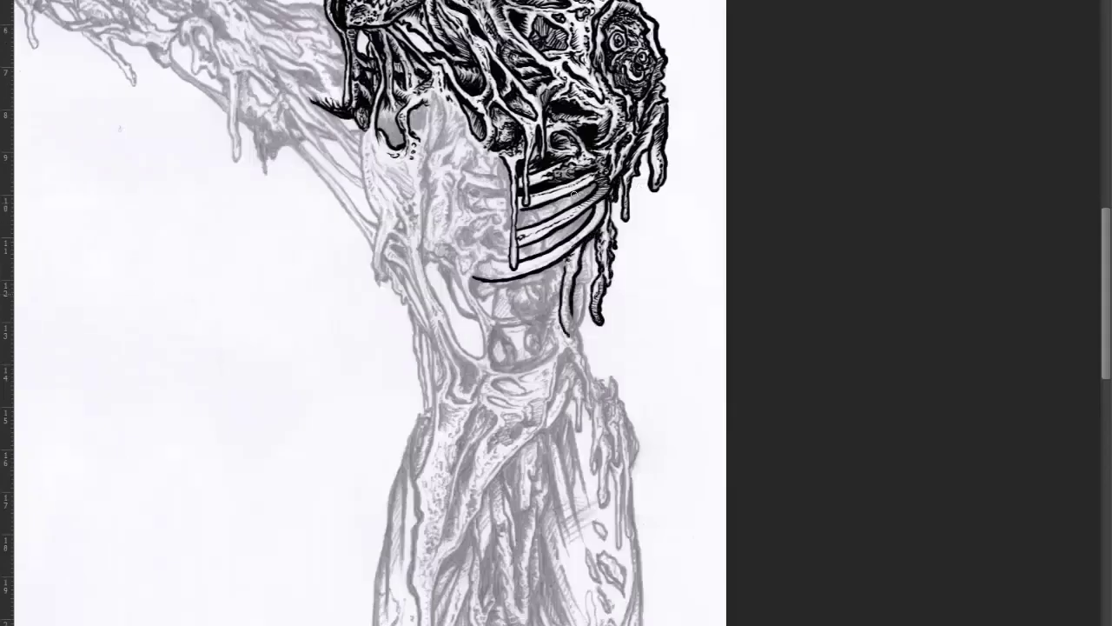
{"action": "left_click_drag", "start_coordinate": [596, 241], "coordinate": [580, 352]}
{"action": "left_click_drag", "start_coordinate": [546, 247], "coordinate": [580, 198]}
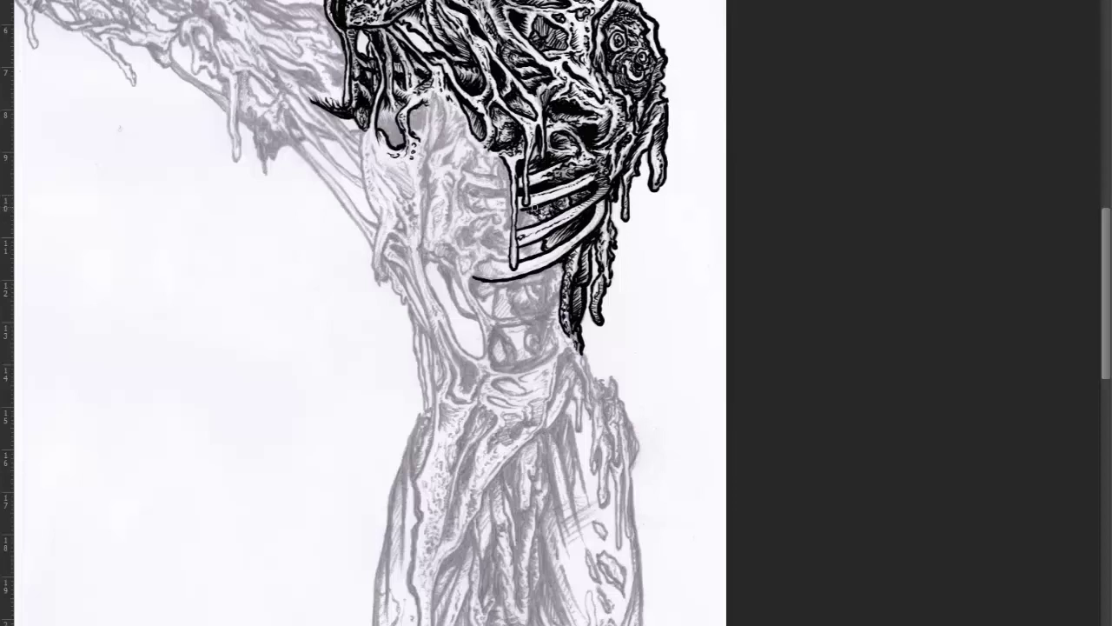
- Add drips over the upper chest and ribs, and ink the neck's contour
{"action": "left_click_drag", "start_coordinate": [469, 122], "coordinate": [460, 151]}
{"action": "mouse_move", "coordinate": [448, 107]}
{"action": "left_mouse_down"}
{"action": "mouse_move", "coordinate": [435, 152]}
{"action": "mouse_move", "coordinate": [439, 131]}
{"action": "left_mouse_up"}
{"action": "left_click_drag", "start_coordinate": [426, 105], "coordinate": [424, 172]}
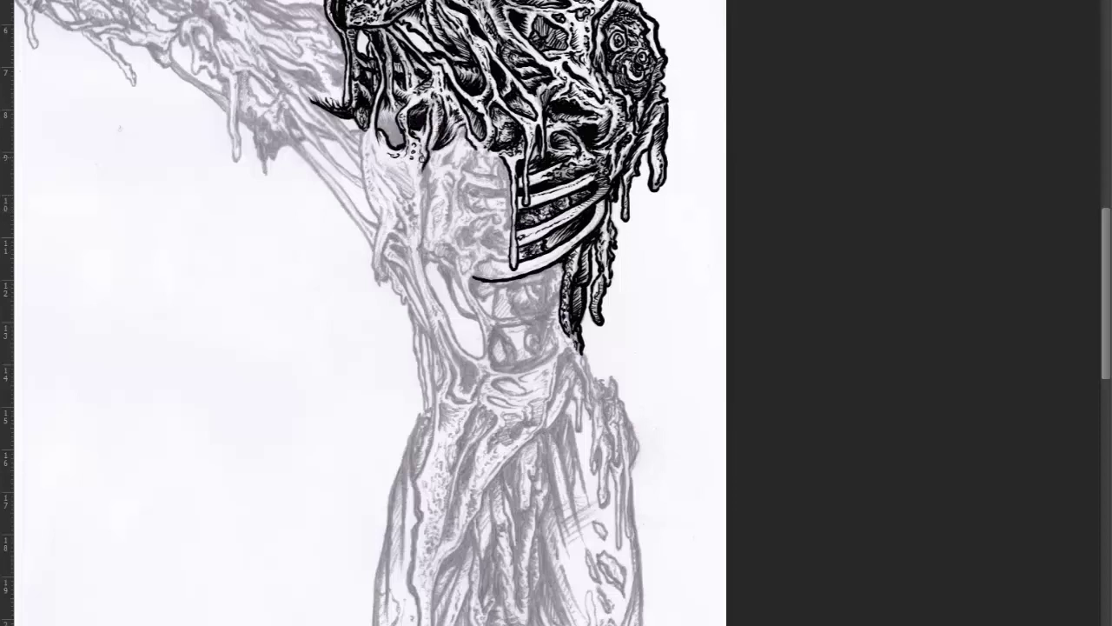
{"action": "left_click_drag", "start_coordinate": [506, 158], "coordinate": [508, 228]}
{"action": "left_click_drag", "start_coordinate": [487, 148], "coordinate": [491, 181]}
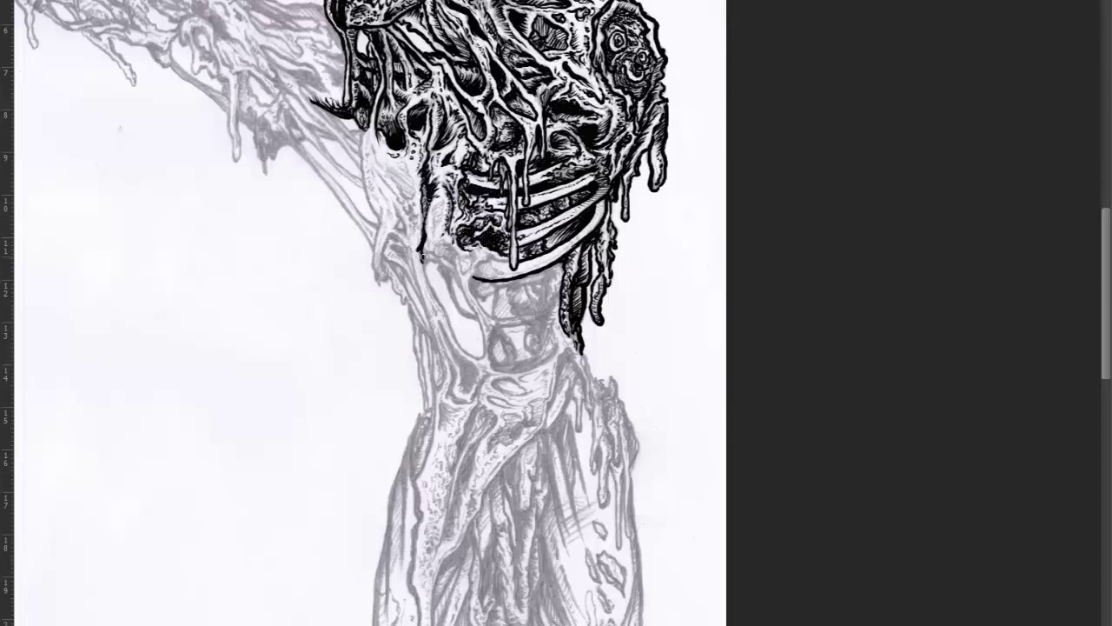
{"action": "left_click_drag", "start_coordinate": [423, 257], "coordinate": [483, 352]}
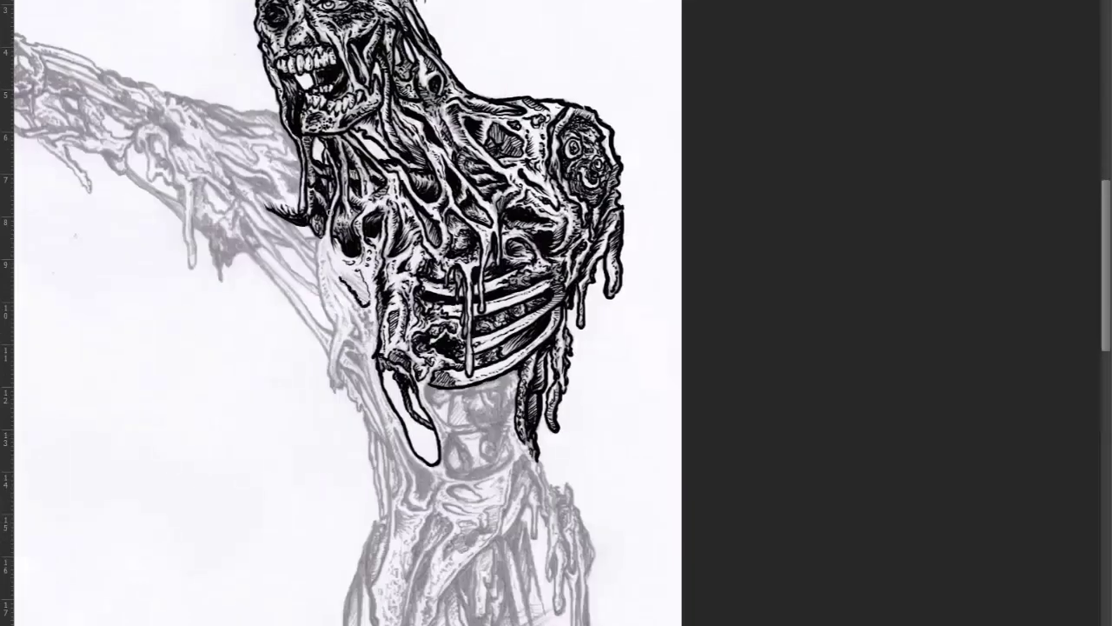
- Ink the torso's left contour with drips and hatch the dark area under the ribs
{"action": "left_click_drag", "start_coordinate": [376, 152], "coordinate": [421, 239]}
{"action": "mouse_move", "coordinate": [318, 238]}
{"action": "left_mouse_down"}
{"action": "mouse_move", "coordinate": [336, 392]}
{"action": "mouse_move", "coordinate": [386, 492]}
{"action": "left_mouse_up"}
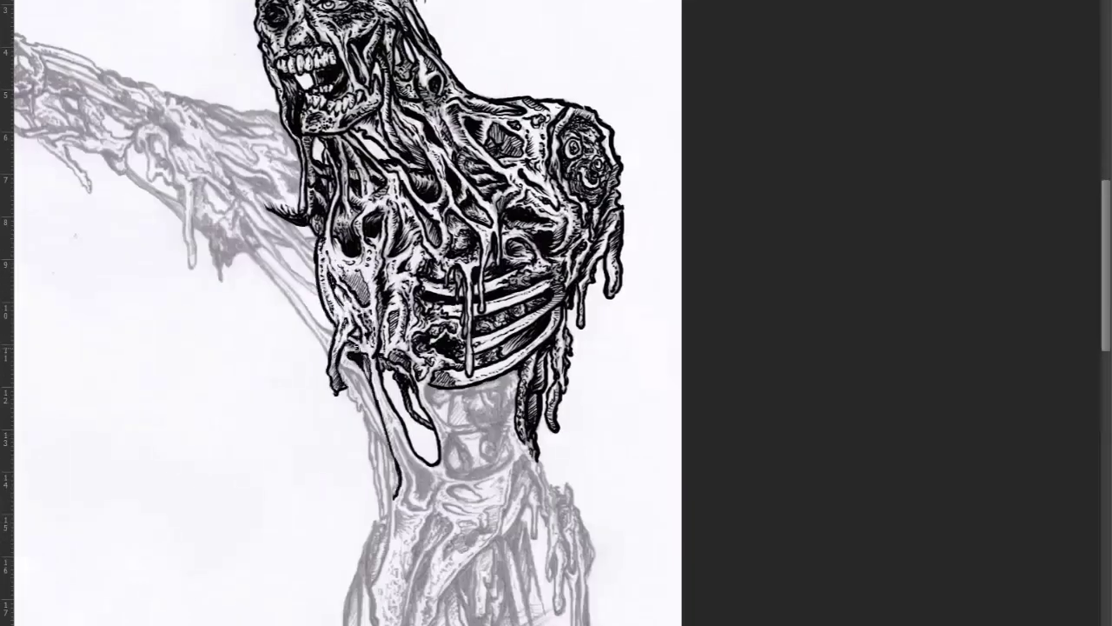
{"action": "mouse_move", "coordinate": [370, 342]}
{"action": "left_mouse_down"}
{"action": "mouse_move", "coordinate": [346, 388]}
{"action": "mouse_move", "coordinate": [383, 452]}
{"action": "left_mouse_up"}
{"action": "scroll", "coordinate": [373, 391], "scroll_direction": "down", "scroll_amount": 5}
{"action": "mouse_move", "coordinate": [410, 186]}
{"action": "left_mouse_down"}
{"action": "mouse_move", "coordinate": [503, 174]}
{"action": "mouse_move", "coordinate": [451, 159]}
{"action": "mouse_move", "coordinate": [461, 194]}
{"action": "left_mouse_up"}
{"action": "left_click_drag", "start_coordinate": [478, 163], "coordinate": [435, 173]}
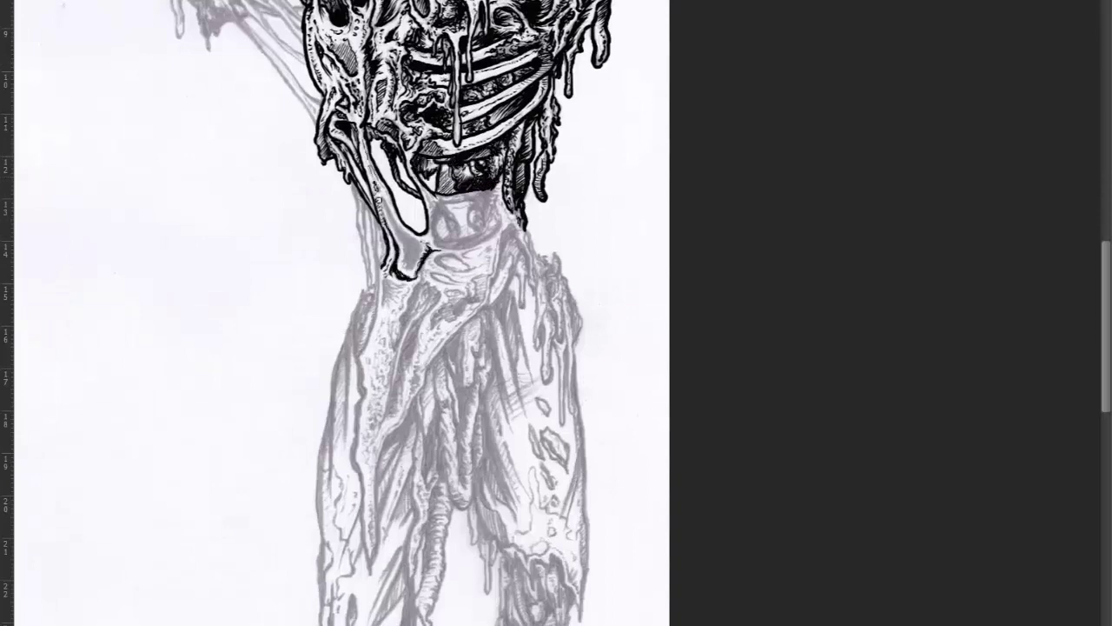
- Trace the neck's left contour and the left torso edge down across the hip
{"action": "left_click_drag", "start_coordinate": [379, 195], "coordinate": [405, 272]}
{"action": "left_click_drag", "start_coordinate": [382, 217], "coordinate": [360, 352]}
{"action": "left_click_drag", "start_coordinate": [361, 184], "coordinate": [355, 356]}
{"action": "left_click_drag", "start_coordinate": [366, 291], "coordinate": [334, 448]}
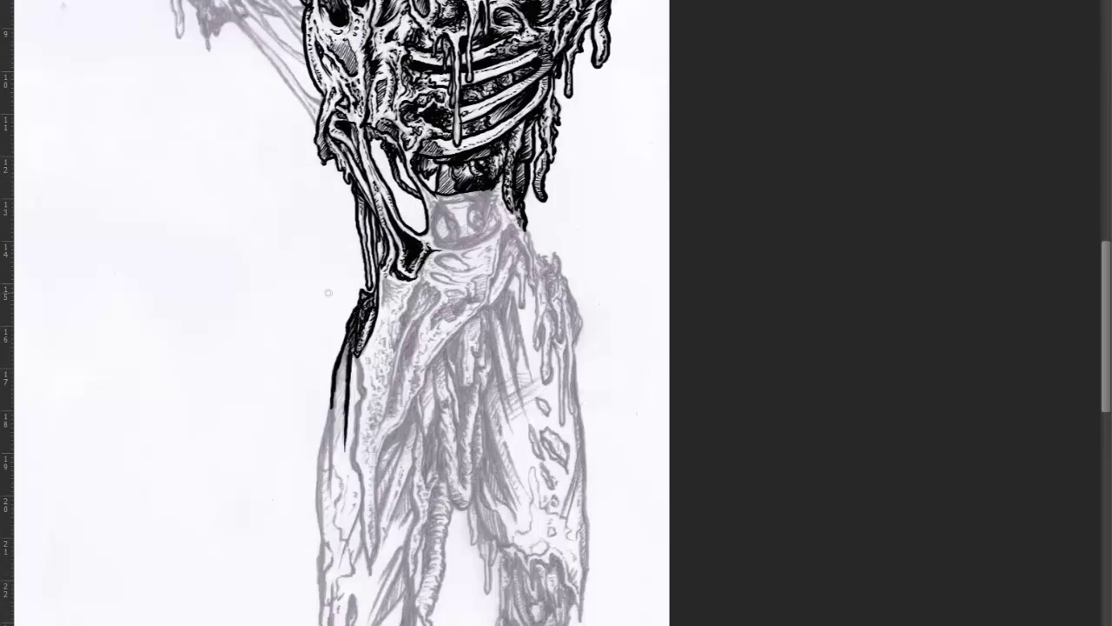
{"action": "left_click_drag", "start_coordinate": [328, 293], "coordinate": [348, 474]}
{"action": "scroll", "coordinate": [348, 473], "scroll_direction": "down", "scroll_amount": 3}
{"action": "left_click_drag", "start_coordinate": [325, 187], "coordinate": [339, 391]}
{"action": "left_click_drag", "start_coordinate": [483, 39], "coordinate": [338, 378]}
- Shade the neck, ink the collar line and right neck contour, and double the hip contour
{"action": "scroll", "coordinate": [339, 378], "scroll_direction": "up", "scroll_amount": 2}
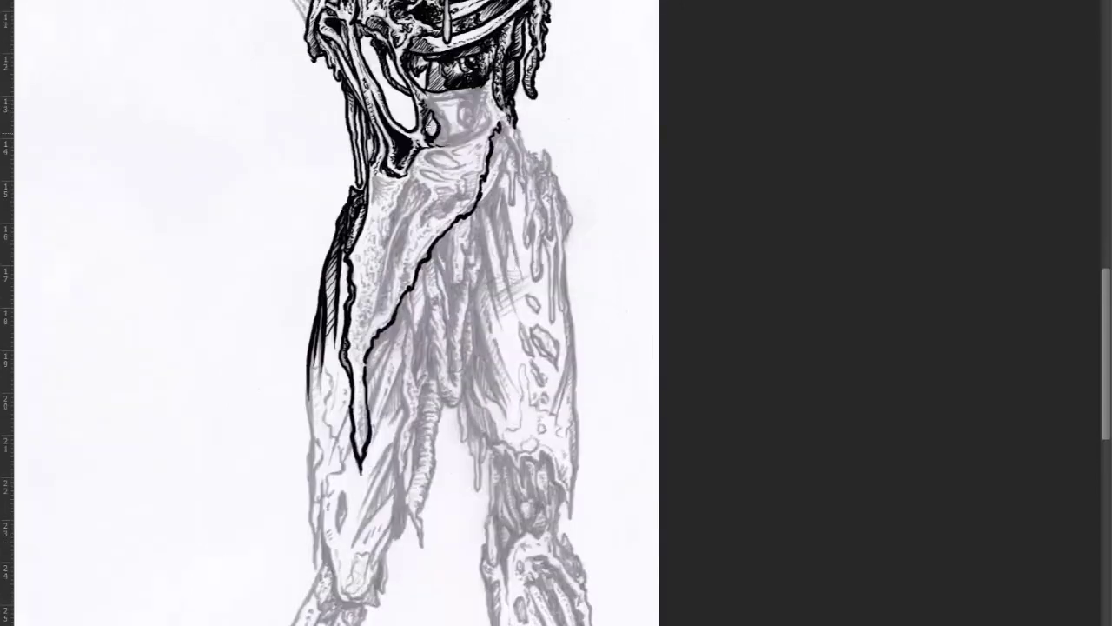
{"action": "left_click_drag", "start_coordinate": [430, 100], "coordinate": [438, 139]}
{"action": "mouse_move", "coordinate": [428, 143]}
{"action": "left_mouse_down"}
{"action": "mouse_move", "coordinate": [491, 126]}
{"action": "mouse_move", "coordinate": [483, 131]}
{"action": "left_mouse_up"}
{"action": "left_click_drag", "start_coordinate": [488, 78], "coordinate": [487, 133]}
{"action": "left_click_drag", "start_coordinate": [466, 212], "coordinate": [361, 451]}
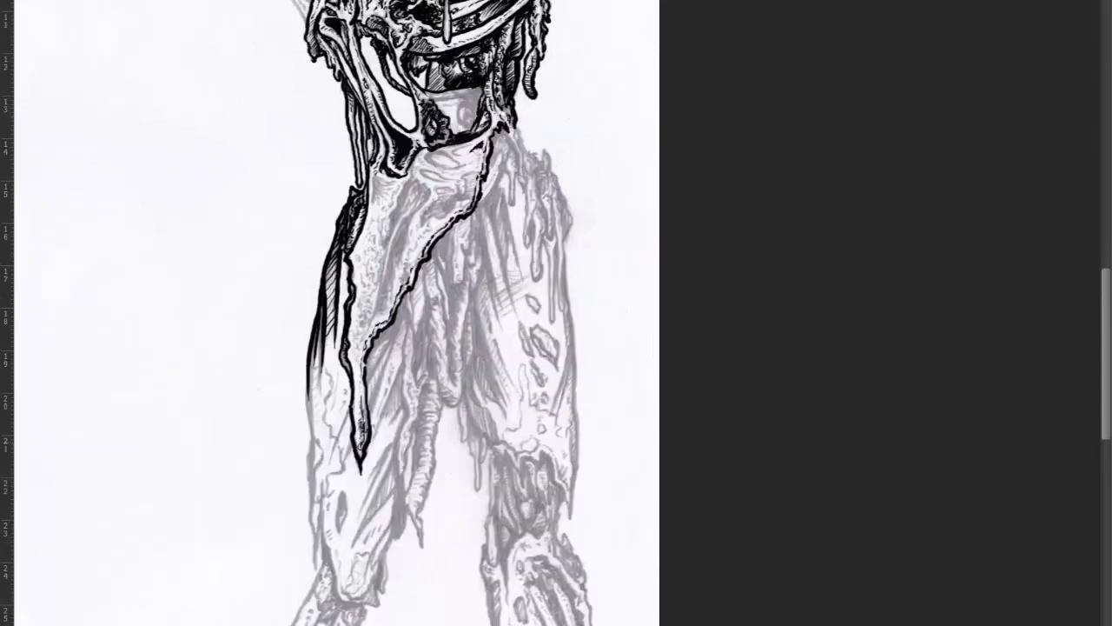
- Stipple and hatch texture into the left and upper torso strips
{"action": "mouse_move", "coordinate": [380, 278]}
{"action": "left_mouse_down"}
{"action": "mouse_move", "coordinate": [369, 226]}
{"action": "mouse_move", "coordinate": [401, 174]}
{"action": "mouse_move", "coordinate": [361, 296]}
{"action": "mouse_move", "coordinate": [365, 435]}
{"action": "left_mouse_up"}
{"action": "mouse_move", "coordinate": [391, 301]}
{"action": "left_mouse_down"}
{"action": "mouse_move", "coordinate": [382, 183]}
{"action": "mouse_move", "coordinate": [422, 278]}
{"action": "left_mouse_up"}
{"action": "mouse_move", "coordinate": [470, 173]}
{"action": "left_mouse_down"}
{"action": "mouse_move", "coordinate": [396, 271]}
{"action": "mouse_move", "coordinate": [421, 181]}
{"action": "mouse_move", "coordinate": [454, 155]}
{"action": "mouse_move", "coordinate": [480, 155]}
{"action": "mouse_move", "coordinate": [433, 90]}
{"action": "mouse_move", "coordinate": [491, 200]}
{"action": "left_mouse_up"}
- Ink drips along the right torso and hip, the right leg contour and diamond tears
{"action": "mouse_move", "coordinate": [495, 130]}
{"action": "left_mouse_down"}
{"action": "mouse_move", "coordinate": [517, 191]}
{"action": "mouse_move", "coordinate": [543, 174]}
{"action": "mouse_move", "coordinate": [534, 282]}
{"action": "left_mouse_up"}
{"action": "mouse_move", "coordinate": [533, 225]}
{"action": "left_mouse_down"}
{"action": "mouse_move", "coordinate": [543, 174]}
{"action": "mouse_move", "coordinate": [551, 326]}
{"action": "left_mouse_up"}
{"action": "left_click_drag", "start_coordinate": [569, 217], "coordinate": [556, 413]}
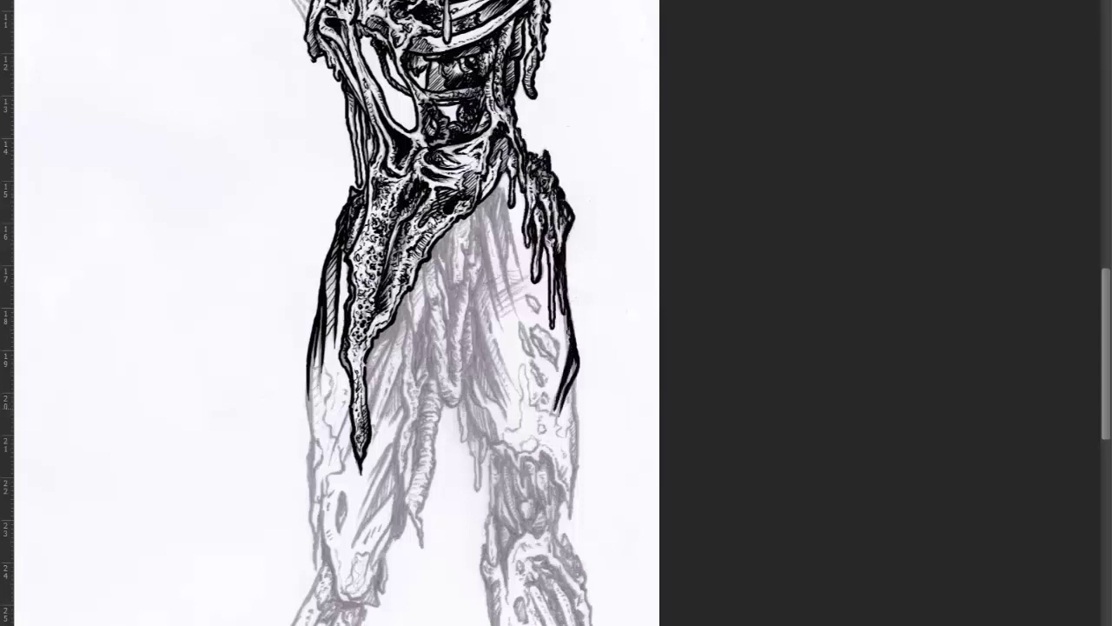
{"action": "left_click_drag", "start_coordinate": [530, 291], "coordinate": [556, 365]}
{"action": "mouse_move", "coordinate": [560, 324]}
{"action": "left_mouse_down"}
{"action": "mouse_move", "coordinate": [572, 521]}
{"action": "mouse_move", "coordinate": [508, 456]}
{"action": "left_mouse_up"}
- Ink the torn cloth's jagged edge and splotches, then hatch and contour the right leg
{"action": "mouse_move", "coordinate": [469, 395]}
{"action": "left_mouse_down"}
{"action": "mouse_move", "coordinate": [508, 460]}
{"action": "mouse_move", "coordinate": [539, 451]}
{"action": "left_mouse_up"}
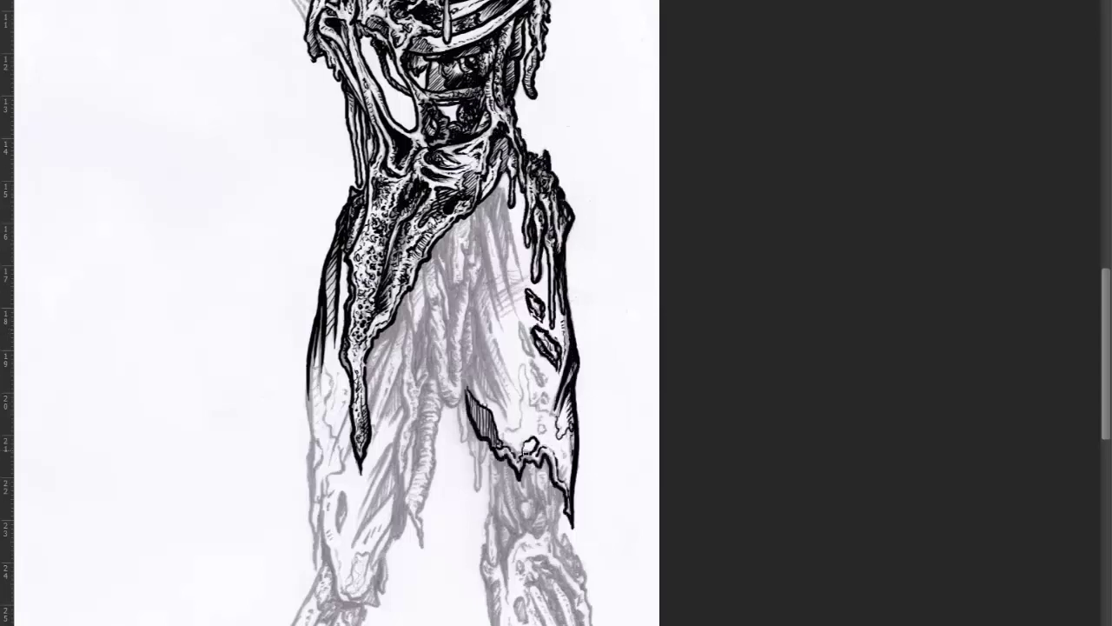
{"action": "left_click_drag", "start_coordinate": [519, 363], "coordinate": [547, 435]}
{"action": "left_click_drag", "start_coordinate": [521, 312], "coordinate": [547, 386]}
{"action": "left_click_drag", "start_coordinate": [500, 178], "coordinate": [491, 304]}
{"action": "left_click_drag", "start_coordinate": [487, 205], "coordinate": [478, 348]}
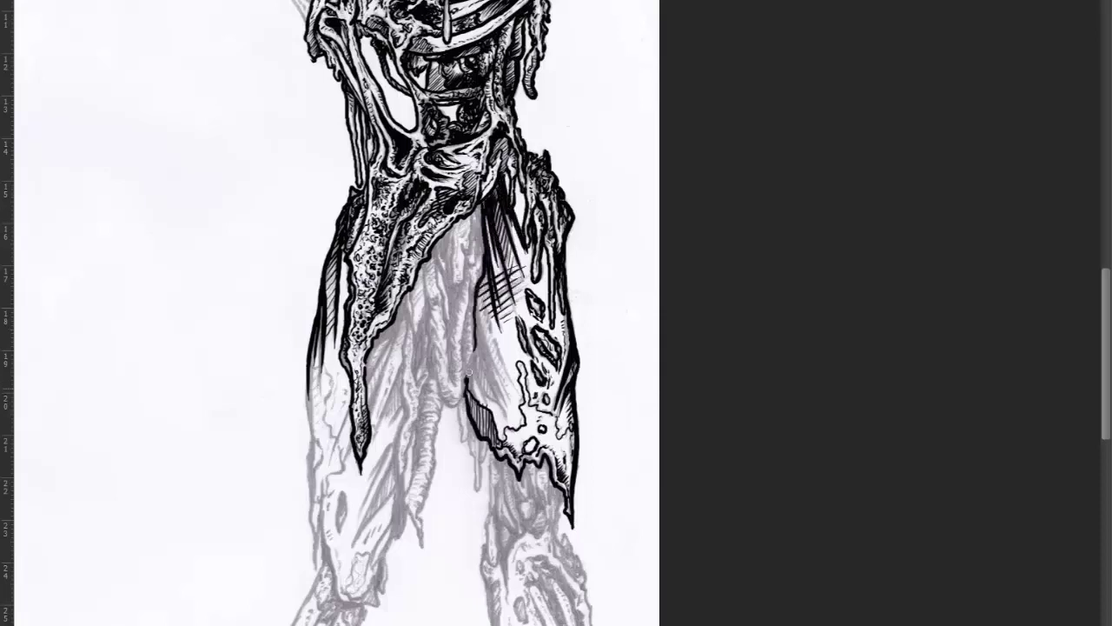
{"action": "left_click_drag", "start_coordinate": [482, 287], "coordinate": [509, 417]}
{"action": "left_click_drag", "start_coordinate": [491, 344], "coordinate": [460, 496]}
- Continue the right leg with hatching on the shin and dark splotches
{"action": "left_click_drag", "start_coordinate": [391, 521], "coordinate": [283, 218]}
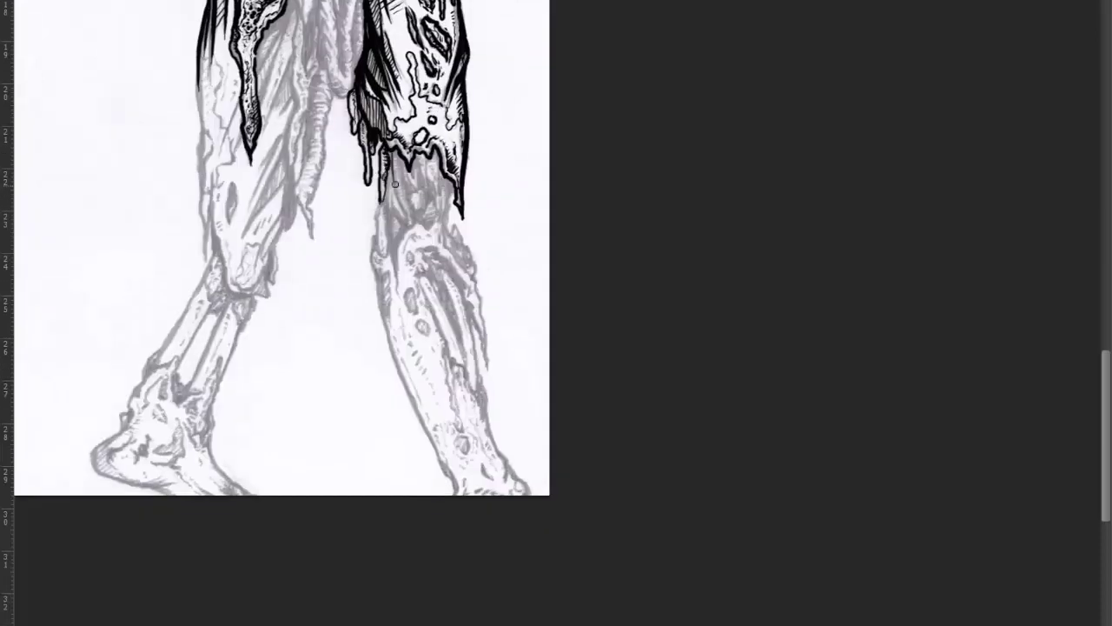
{"action": "left_click_drag", "start_coordinate": [383, 147], "coordinate": [404, 226]}
{"action": "left_click_drag", "start_coordinate": [392, 178], "coordinate": [382, 323]}
{"action": "mouse_move", "coordinate": [433, 152]}
{"action": "left_mouse_down"}
{"action": "mouse_move", "coordinate": [439, 228]}
{"action": "mouse_move", "coordinate": [447, 217]}
{"action": "left_mouse_up"}
- Ink the shin's contours, its jagged top edge and the foot outline
{"action": "left_click_drag", "start_coordinate": [382, 317], "coordinate": [456, 493]}
{"action": "mouse_move", "coordinate": [401, 230]}
{"action": "left_mouse_down"}
{"action": "mouse_move", "coordinate": [462, 261]}
{"action": "mouse_move", "coordinate": [488, 381]}
{"action": "left_mouse_up"}
{"action": "mouse_move", "coordinate": [447, 255]}
{"action": "left_mouse_down"}
{"action": "mouse_move", "coordinate": [476, 388]}
{"action": "mouse_move", "coordinate": [455, 367]}
{"action": "left_mouse_up"}
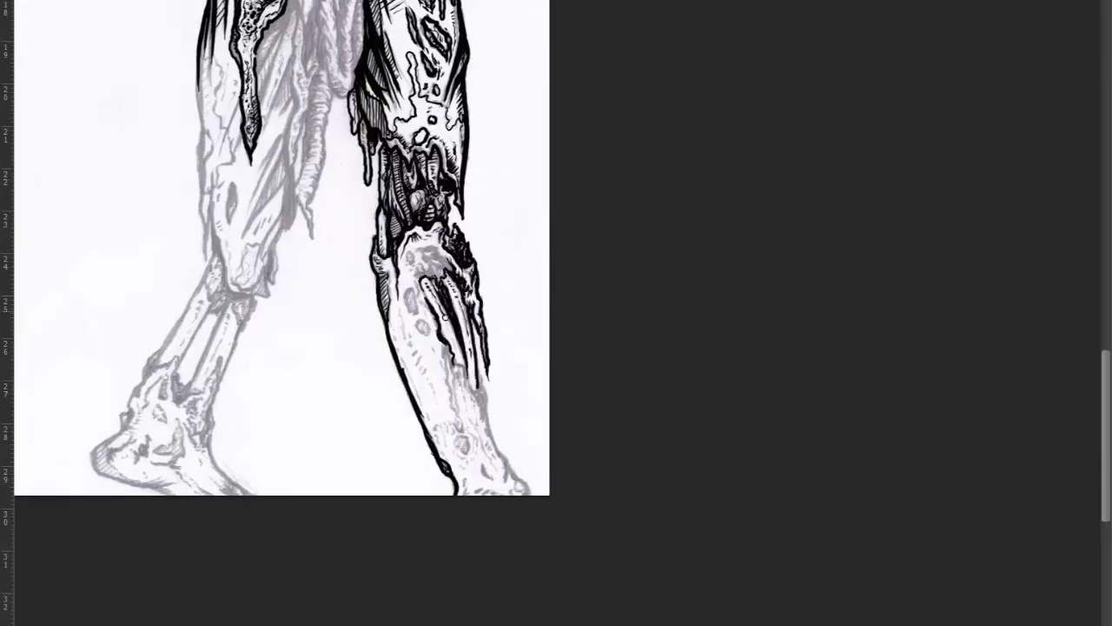
{"action": "mouse_move", "coordinate": [433, 252]}
{"action": "left_mouse_down"}
{"action": "mouse_move", "coordinate": [469, 409]}
{"action": "mouse_move", "coordinate": [510, 470]}
{"action": "left_mouse_up"}
{"action": "mouse_move", "coordinate": [476, 421]}
{"action": "left_mouse_down"}
{"action": "mouse_move", "coordinate": [526, 491]}
{"action": "mouse_move", "coordinate": [478, 455]}
{"action": "left_mouse_up"}
{"action": "mouse_move", "coordinate": [405, 402]}
{"action": "left_mouse_down"}
{"action": "mouse_move", "coordinate": [416, 315]}
{"action": "mouse_move", "coordinate": [431, 337]}
{"action": "left_mouse_up"}
{"action": "mouse_move", "coordinate": [435, 351]}
{"action": "left_mouse_down"}
{"action": "mouse_move", "coordinate": [452, 439]}
{"action": "mouse_move", "coordinate": [474, 469]}
{"action": "left_mouse_up"}
- Shade the inner thigh with dark strokes beside the thigh drips
{"action": "scroll", "coordinate": [417, 347], "scroll_direction": "up", "scroll_amount": 3}
{"action": "left_click_drag", "start_coordinate": [365, 57], "coordinate": [339, 139]}
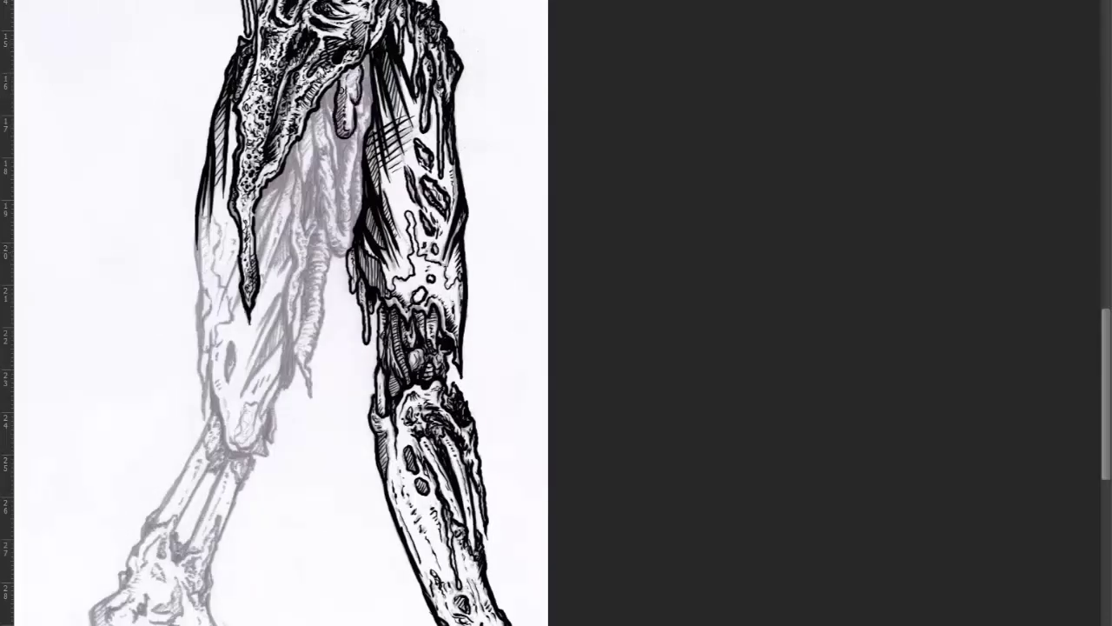
{"action": "left_click_drag", "start_coordinate": [356, 78], "coordinate": [334, 252]}
{"action": "left_click_drag", "start_coordinate": [356, 115], "coordinate": [346, 252]}
{"action": "left_click_drag", "start_coordinate": [318, 130], "coordinate": [339, 253]}
{"action": "left_click_drag", "start_coordinate": [325, 102], "coordinate": [344, 233]}
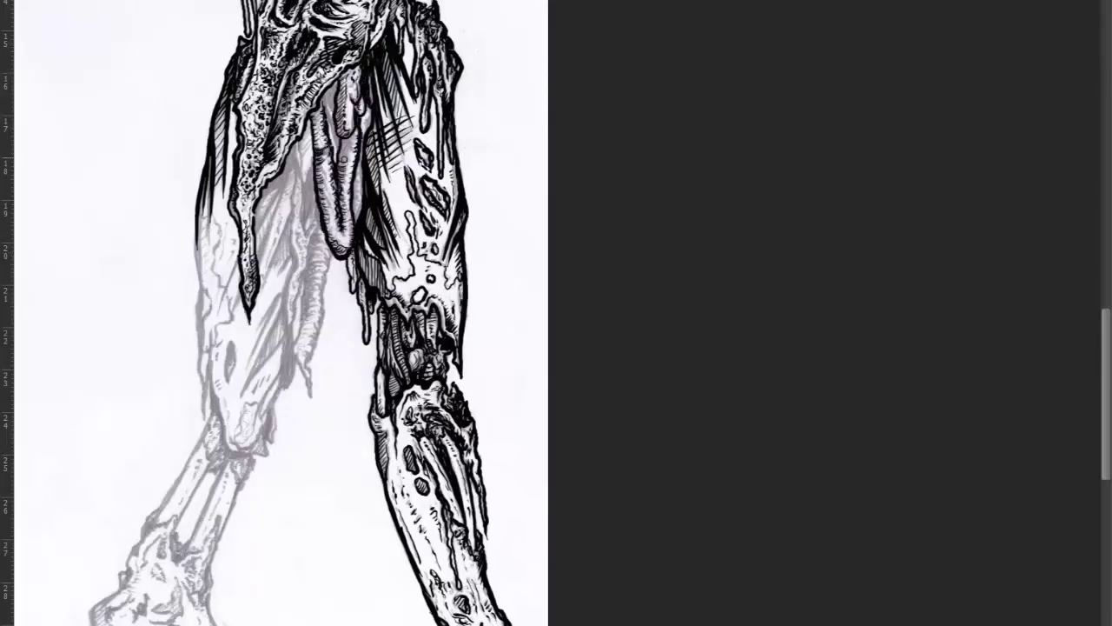
{"action": "left_click_drag", "start_coordinate": [327, 165], "coordinate": [350, 240]}
- Ink the thigh's long left edge line and a drip down the inner thigh
{"action": "left_click_drag", "start_coordinate": [362, 147], "coordinate": [356, 219]}
{"action": "mouse_move", "coordinate": [330, 82]}
{"action": "left_mouse_down"}
{"action": "mouse_move", "coordinate": [336, 149]}
{"action": "mouse_move", "coordinate": [290, 385]}
{"action": "left_mouse_up"}
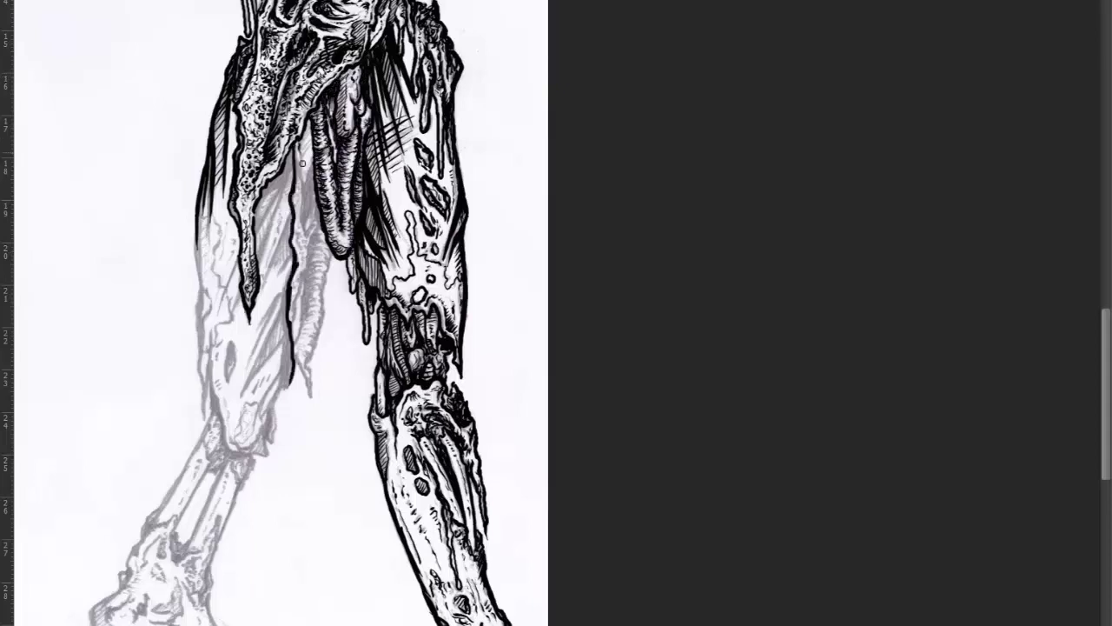
{"action": "left_click_drag", "start_coordinate": [299, 142], "coordinate": [295, 178]}
{"action": "mouse_move", "coordinate": [305, 156]}
{"action": "left_mouse_down"}
{"action": "mouse_move", "coordinate": [314, 323]}
{"action": "mouse_move", "coordinate": [294, 310]}
{"action": "left_mouse_up"}
{"action": "left_click_drag", "start_coordinate": [322, 252], "coordinate": [311, 398]}
{"action": "mouse_move", "coordinate": [329, 231]}
{"action": "left_mouse_down"}
{"action": "mouse_move", "coordinate": [313, 359]}
{"action": "mouse_move", "coordinate": [304, 356]}
{"action": "left_mouse_up"}
- Ink along the inner left thigh and add strokes across the left thigh
{"action": "mouse_move", "coordinate": [264, 186]}
{"action": "left_mouse_down"}
{"action": "mouse_move", "coordinate": [276, 217]}
{"action": "mouse_move", "coordinate": [261, 261]}
{"action": "left_mouse_up"}
{"action": "left_click_drag", "start_coordinate": [288, 218], "coordinate": [259, 297]}
{"action": "left_click_drag", "start_coordinate": [290, 293], "coordinate": [243, 398]}
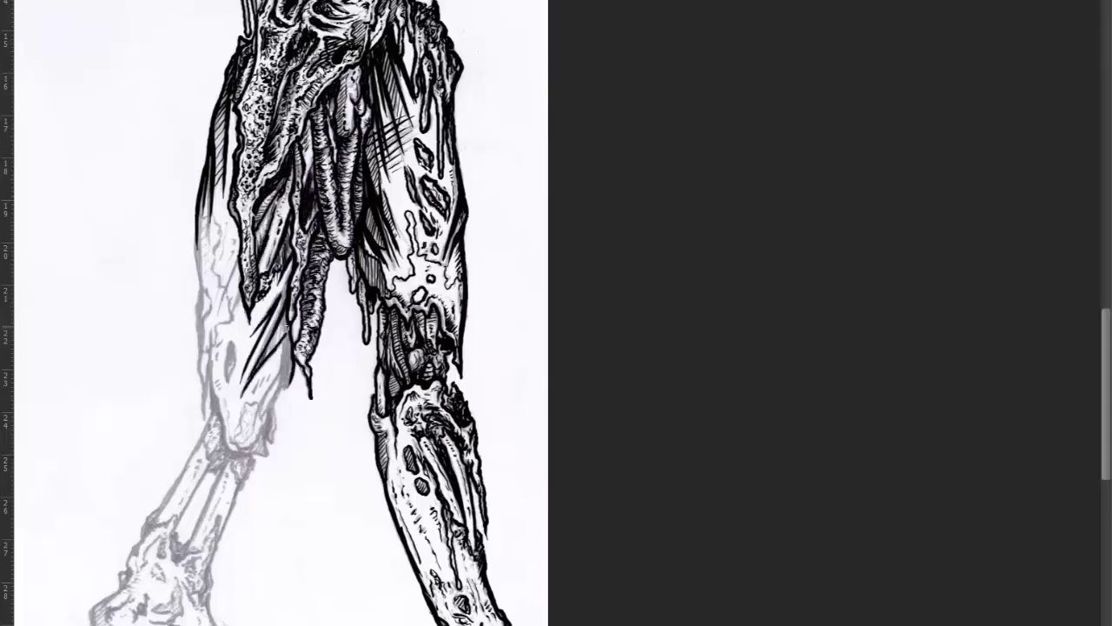
{"action": "scroll", "coordinate": [280, 239], "scroll_direction": "down", "scroll_amount": 5}
{"action": "mouse_move", "coordinate": [260, 156]}
{"action": "left_mouse_down"}
{"action": "mouse_move", "coordinate": [280, 239]}
{"action": "mouse_move", "coordinate": [235, 263]}
{"action": "left_mouse_up"}
{"action": "left_click_drag", "start_coordinate": [200, 79], "coordinate": [227, 247]}
{"action": "left_click_drag", "start_coordinate": [196, 20], "coordinate": [260, 240]}
{"action": "mouse_move", "coordinate": [229, 141]}
{"action": "left_mouse_down"}
{"action": "mouse_move", "coordinate": [248, 256]}
{"action": "mouse_move", "coordinate": [244, 183]}
{"action": "left_mouse_up"}
- Draw long ink lines from the lower thigh down the shin
{"action": "scroll", "coordinate": [280, 239], "scroll_direction": "up", "scroll_amount": 4}
{"action": "left_click_drag", "start_coordinate": [276, 398], "coordinate": [292, 429]}
{"action": "mouse_move", "coordinate": [235, 365]}
{"action": "left_mouse_down"}
{"action": "mouse_move", "coordinate": [261, 408]}
{"action": "mouse_move", "coordinate": [217, 501]}
{"action": "left_mouse_up"}
{"action": "left_click_drag", "start_coordinate": [233, 405], "coordinate": [208, 491]}
{"action": "left_click_drag", "start_coordinate": [270, 418], "coordinate": [245, 520]}
- Ink around the left foot and heel
{"action": "scroll", "coordinate": [300, 509], "scroll_direction": "down", "scroll_amount": 5}
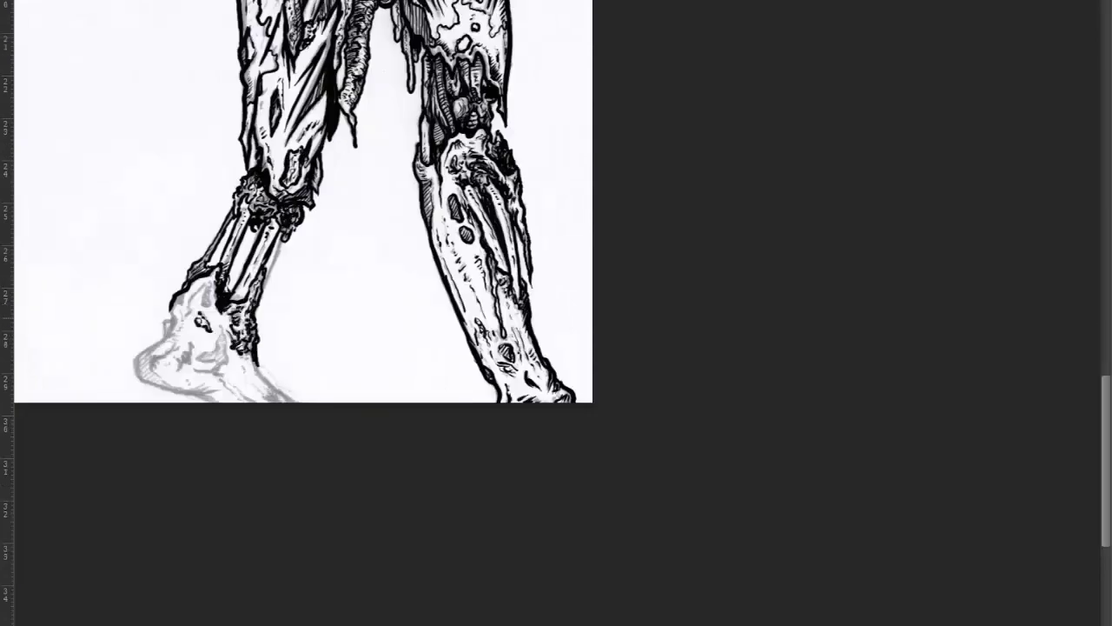
{"action": "left_click_drag", "start_coordinate": [200, 311], "coordinate": [139, 369]}
{"action": "mouse_move", "coordinate": [254, 358]}
{"action": "left_mouse_down"}
{"action": "mouse_move", "coordinate": [269, 380]}
{"action": "mouse_move", "coordinate": [196, 398]}
{"action": "left_mouse_up"}
{"action": "left_click_drag", "start_coordinate": [178, 342], "coordinate": [140, 381]}
{"action": "left_click_drag", "start_coordinate": [228, 321], "coordinate": [211, 379]}
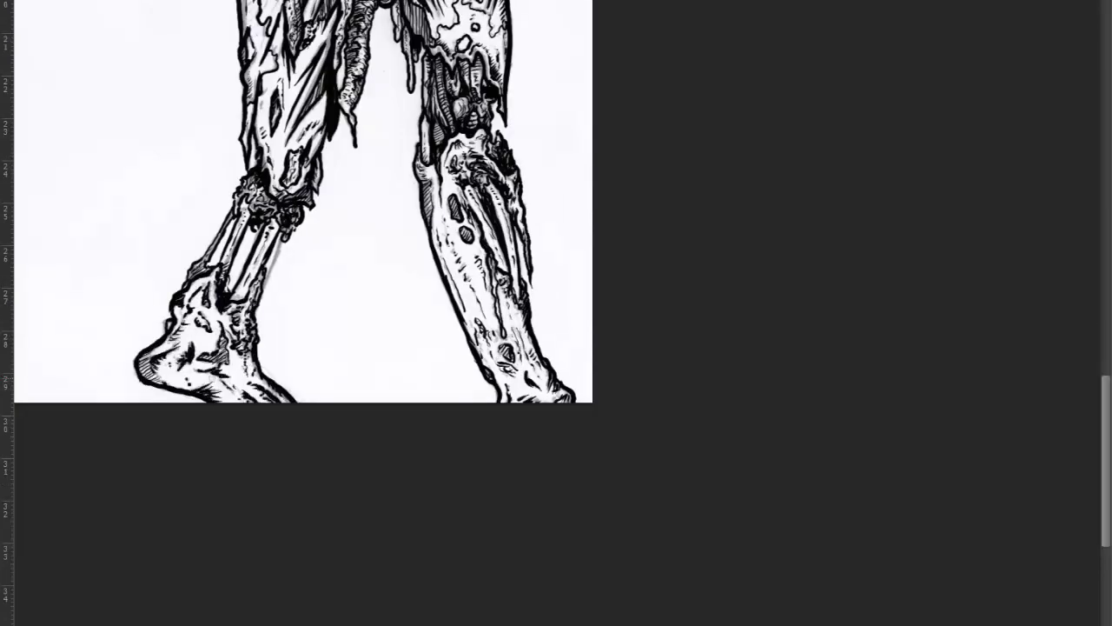
{"action": "scroll", "coordinate": [226, 365], "scroll_direction": "up", "scroll_amount": 3}
{"action": "left_click_drag", "start_coordinate": [264, 289], "coordinate": [304, 360]}
- Add strokes along the shaded arm and ink lines from the arm stump into the torso
{"action": "left_click_drag", "start_coordinate": [327, 160], "coordinate": [416, 202]}
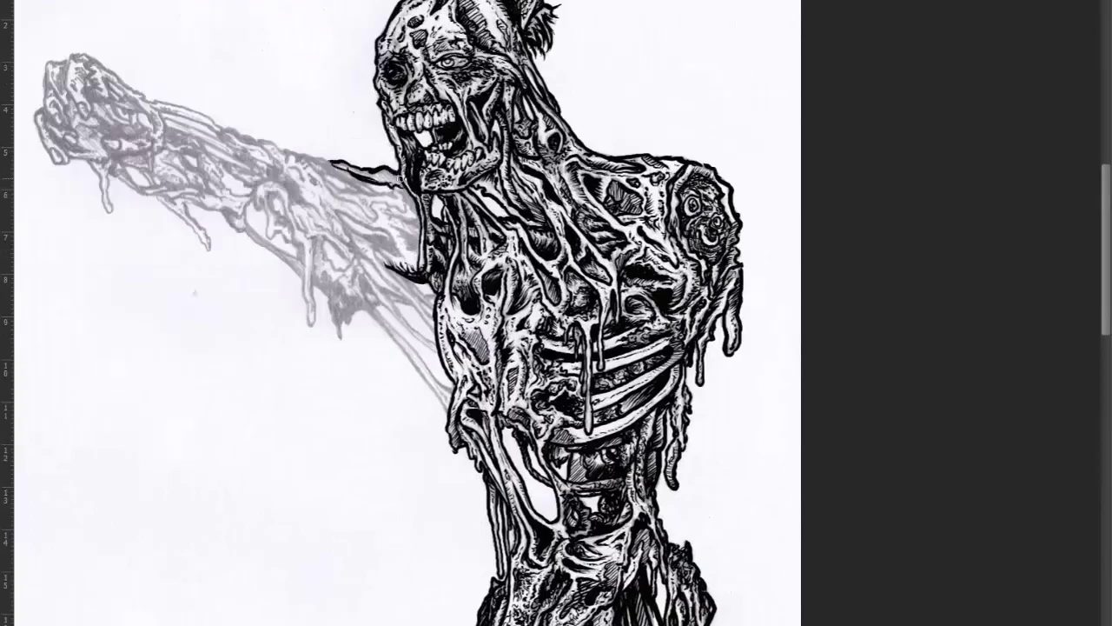
{"action": "left_click_drag", "start_coordinate": [363, 304], "coordinate": [447, 411]}
{"action": "mouse_move", "coordinate": [326, 293]}
{"action": "left_mouse_down"}
{"action": "mouse_move", "coordinate": [380, 342]}
{"action": "mouse_move", "coordinate": [363, 339]}
{"action": "left_mouse_up"}
{"action": "left_click_drag", "start_coordinate": [364, 279], "coordinate": [434, 351]}
{"action": "left_click_drag", "start_coordinate": [343, 227], "coordinate": [434, 335]}
{"action": "left_click_drag", "start_coordinate": [373, 250], "coordinate": [436, 318]}
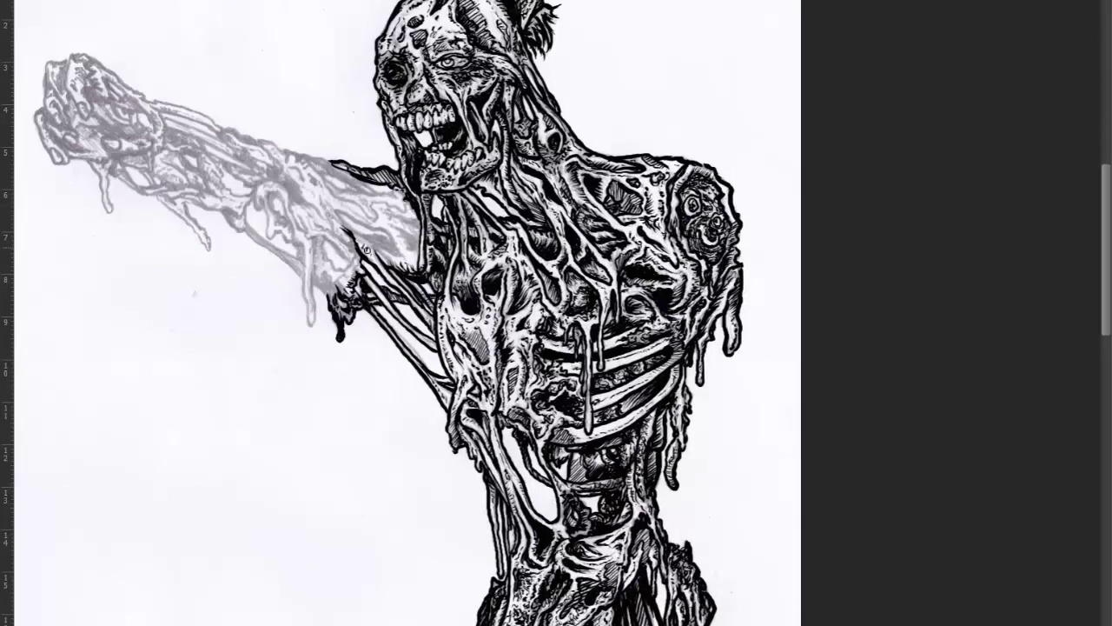
- Hatch the arm stump and outline the upper arm with its ink drips
{"action": "mouse_move", "coordinate": [396, 248]}
{"action": "left_mouse_down"}
{"action": "mouse_move", "coordinate": [331, 207]}
{"action": "mouse_move", "coordinate": [388, 222]}
{"action": "mouse_move", "coordinate": [386, 202]}
{"action": "left_mouse_up"}
{"action": "mouse_move", "coordinate": [398, 220]}
{"action": "left_mouse_down"}
{"action": "mouse_move", "coordinate": [308, 163]}
{"action": "mouse_move", "coordinate": [321, 177]}
{"action": "left_mouse_up"}
{"action": "mouse_move", "coordinate": [377, 196]}
{"action": "left_mouse_down"}
{"action": "mouse_move", "coordinate": [349, 269]}
{"action": "mouse_move", "coordinate": [309, 327]}
{"action": "left_mouse_up"}
{"action": "mouse_move", "coordinate": [347, 240]}
{"action": "left_mouse_down"}
{"action": "mouse_move", "coordinate": [304, 295]}
{"action": "mouse_move", "coordinate": [245, 229]}
{"action": "mouse_move", "coordinate": [311, 198]}
{"action": "left_mouse_up"}
{"action": "mouse_move", "coordinate": [368, 192]}
{"action": "left_mouse_down"}
{"action": "mouse_move", "coordinate": [286, 150]}
{"action": "mouse_move", "coordinate": [290, 234]}
{"action": "left_mouse_up"}
{"action": "left_click_drag", "start_coordinate": [296, 191], "coordinate": [254, 240]}
{"action": "mouse_move", "coordinate": [261, 196]}
{"action": "left_mouse_down"}
{"action": "mouse_move", "coordinate": [286, 164]}
{"action": "mouse_move", "coordinate": [222, 168]}
{"action": "left_mouse_up"}
- Extend the arm contours toward the fist and ink the forearm contours and drips
{"action": "left_click_drag", "start_coordinate": [280, 148], "coordinate": [259, 179]}
{"action": "left_click_drag", "start_coordinate": [252, 198], "coordinate": [221, 231]}
{"action": "left_click_drag", "start_coordinate": [240, 131], "coordinate": [149, 101]}
{"action": "left_click_drag", "start_coordinate": [225, 200], "coordinate": [186, 213]}
{"action": "mouse_move", "coordinate": [266, 189]}
{"action": "left_mouse_down"}
{"action": "mouse_move", "coordinate": [249, 150]}
{"action": "mouse_move", "coordinate": [162, 106]}
{"action": "mouse_move", "coordinate": [165, 146]}
{"action": "left_mouse_up"}
{"action": "mouse_move", "coordinate": [257, 197]}
{"action": "left_mouse_down"}
{"action": "mouse_move", "coordinate": [202, 142]}
{"action": "mouse_move", "coordinate": [195, 196]}
{"action": "left_mouse_up"}
{"action": "left_click_drag", "start_coordinate": [200, 197], "coordinate": [208, 250]}
{"action": "left_click_drag", "start_coordinate": [244, 179], "coordinate": [149, 195]}
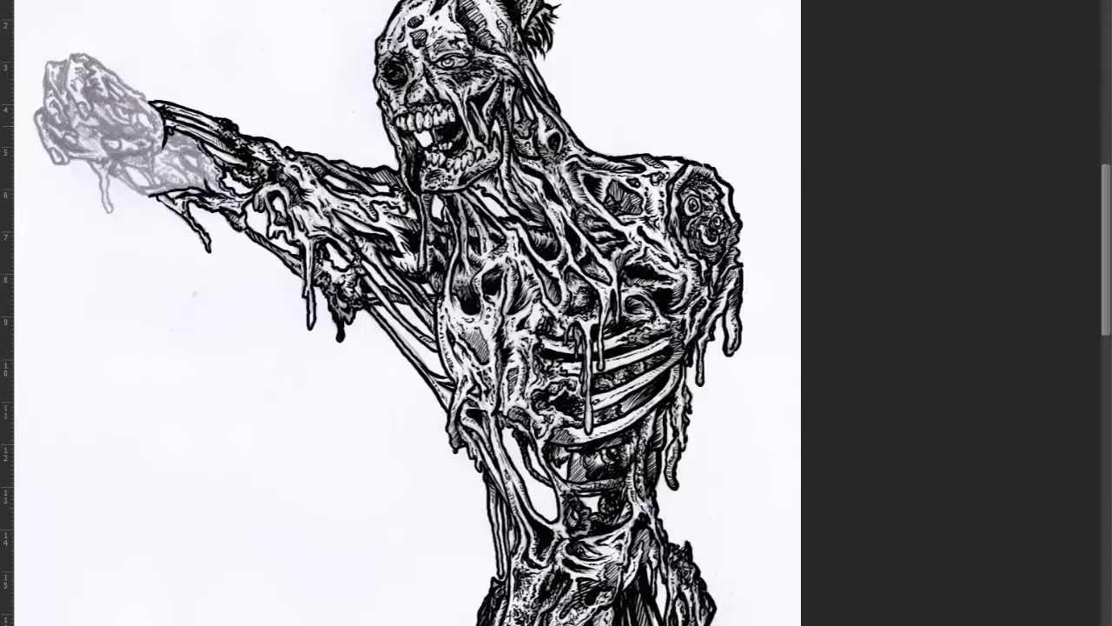
- Trace the wrist, lower fist with drips, and the upper fist with its curled finger
{"action": "left_click_drag", "start_coordinate": [217, 127], "coordinate": [165, 177]}
{"action": "mouse_move", "coordinate": [221, 193]}
{"action": "left_mouse_down"}
{"action": "mouse_move", "coordinate": [169, 132]}
{"action": "mouse_move", "coordinate": [120, 184]}
{"action": "left_mouse_up"}
{"action": "mouse_move", "coordinate": [177, 161]}
{"action": "left_mouse_down"}
{"action": "mouse_move", "coordinate": [106, 170]}
{"action": "mouse_move", "coordinate": [105, 214]}
{"action": "left_mouse_up"}
{"action": "left_click_drag", "start_coordinate": [158, 158], "coordinate": [165, 205]}
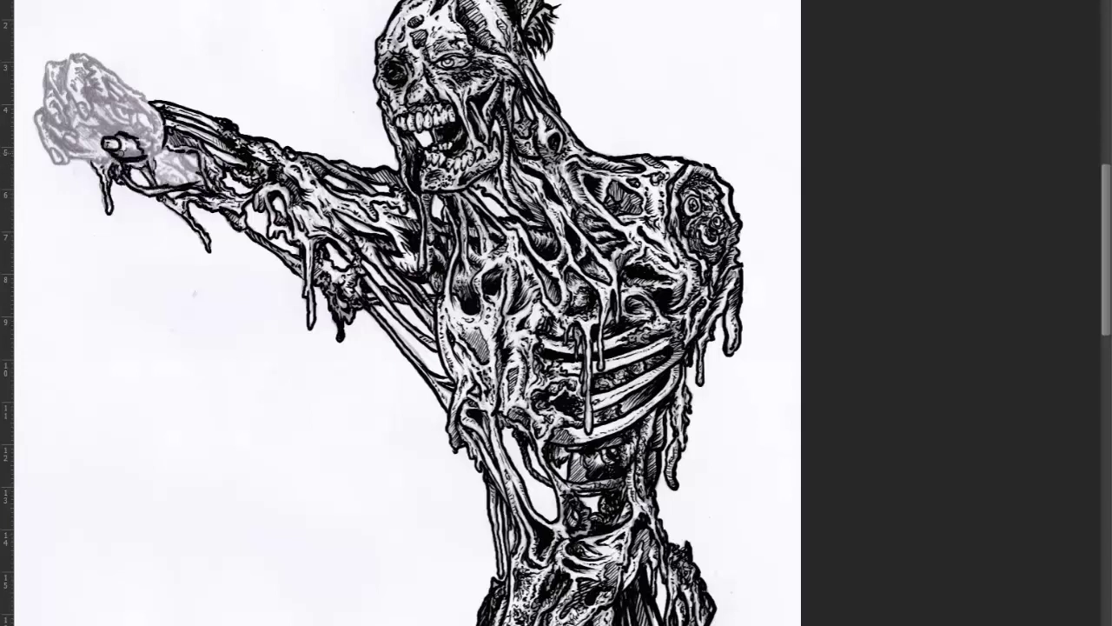
{"action": "mouse_move", "coordinate": [163, 162]}
{"action": "left_mouse_down"}
{"action": "mouse_move", "coordinate": [136, 110]}
{"action": "mouse_move", "coordinate": [149, 113]}
{"action": "left_mouse_up"}
{"action": "mouse_move", "coordinate": [157, 123]}
{"action": "left_mouse_down"}
{"action": "mouse_move", "coordinate": [117, 73]}
{"action": "mouse_move", "coordinate": [83, 118]}
{"action": "mouse_move", "coordinate": [74, 57]}
{"action": "left_mouse_up"}
{"action": "mouse_move", "coordinate": [73, 54]}
{"action": "left_mouse_down"}
{"action": "mouse_move", "coordinate": [130, 87]}
{"action": "mouse_move", "coordinate": [94, 125]}
{"action": "left_mouse_up"}
- Outline the fist's left edge and knuckles and ink its lower fingers
{"action": "left_click_drag", "start_coordinate": [75, 56], "coordinate": [61, 106]}
{"action": "left_click_drag", "start_coordinate": [69, 59], "coordinate": [43, 113]}
{"action": "left_click_drag", "start_coordinate": [78, 113], "coordinate": [92, 127]}
{"action": "left_click_drag", "start_coordinate": [57, 67], "coordinate": [48, 108]}
{"action": "mouse_move", "coordinate": [40, 108]}
{"action": "left_mouse_down"}
{"action": "mouse_move", "coordinate": [80, 148]}
{"action": "mouse_move", "coordinate": [61, 162]}
{"action": "left_mouse_up"}
{"action": "left_click_drag", "start_coordinate": [44, 130], "coordinate": [71, 169]}
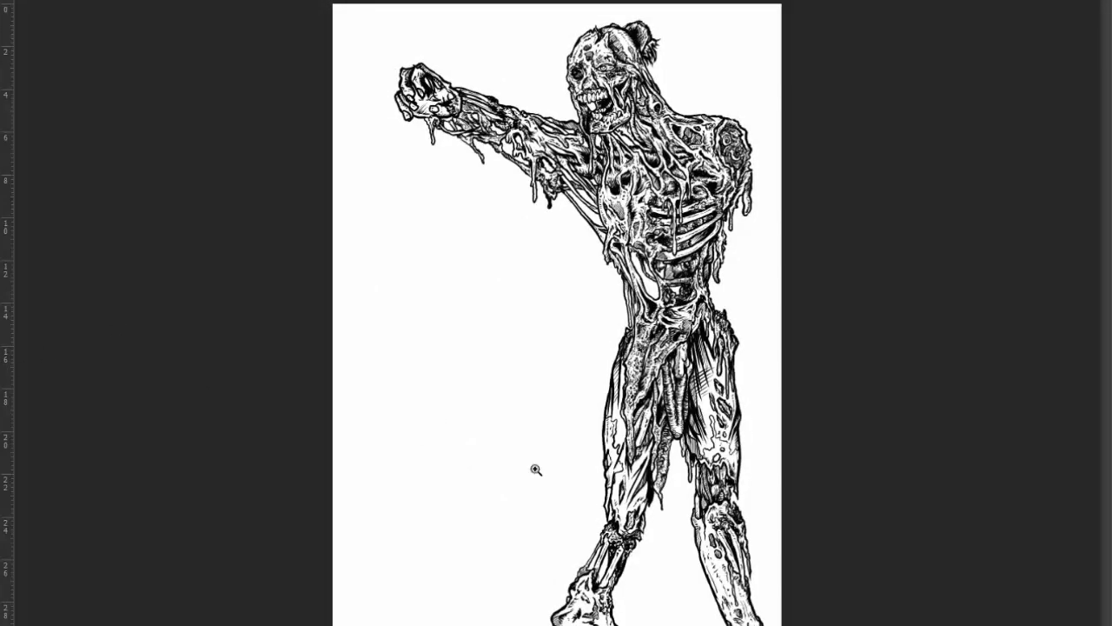
- Zoom in to check the inked zombie, then save it via File > Save
{"action": "scroll", "coordinate": [708, 215], "scroll_direction": "up", "scroll_amount": 1}
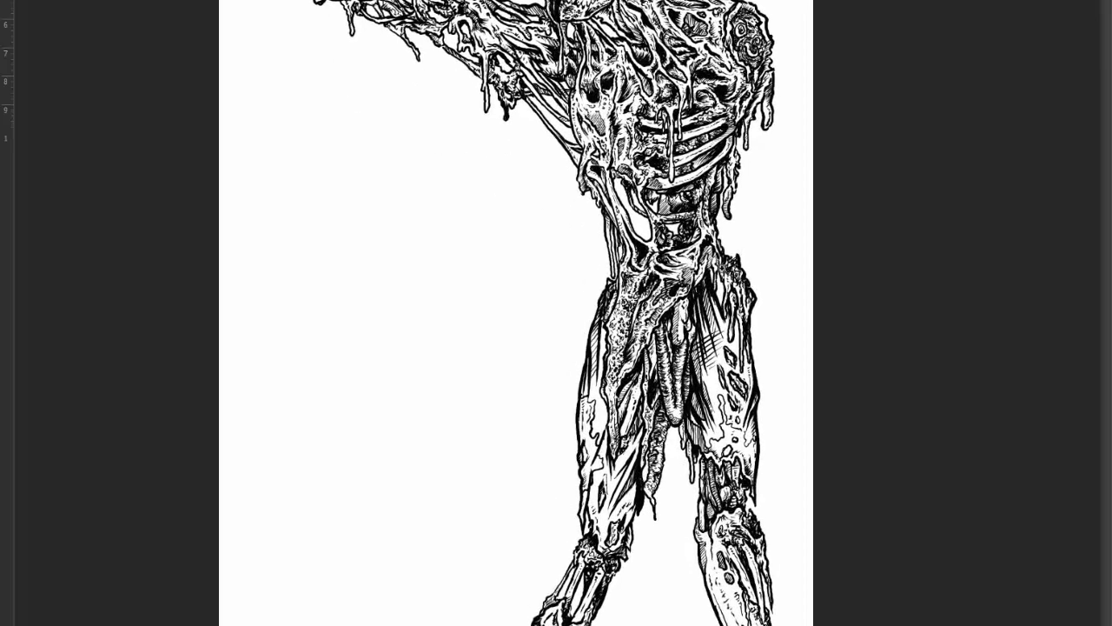
{"action": "scroll", "coordinate": [708, 216], "scroll_direction": "up", "scroll_amount": 3}
{"action": "scroll", "coordinate": [435, 313], "scroll_direction": "up", "scroll_amount": 3}
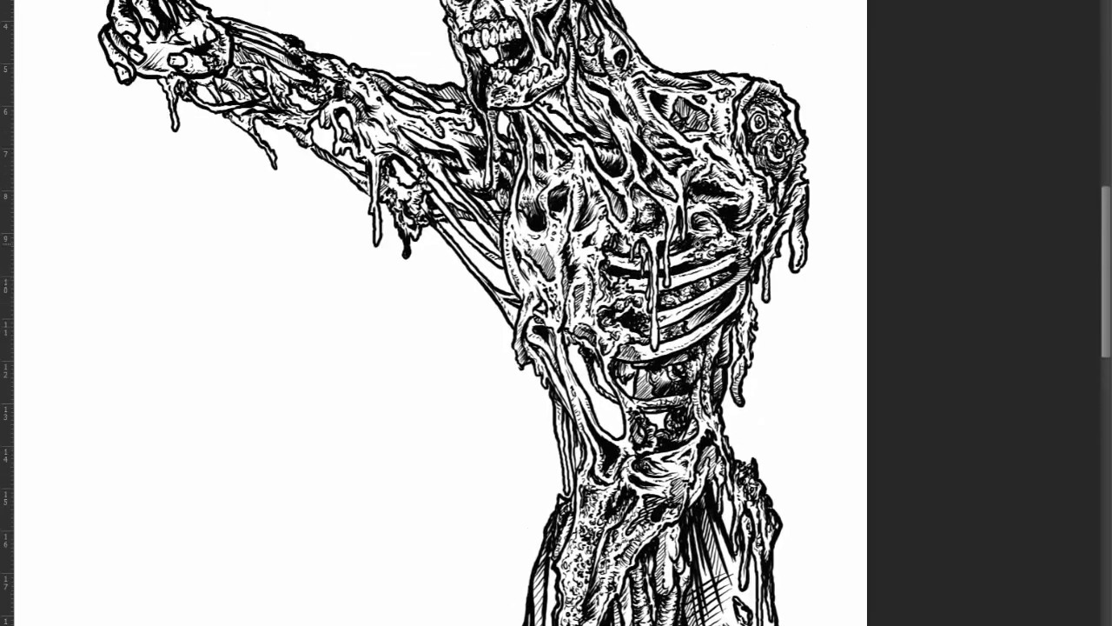
{"action": "scroll", "coordinate": [435, 312], "scroll_direction": "up", "scroll_amount": 3}
{"action": "scroll", "coordinate": [599, 211], "scroll_direction": "up", "scroll_amount": 1}
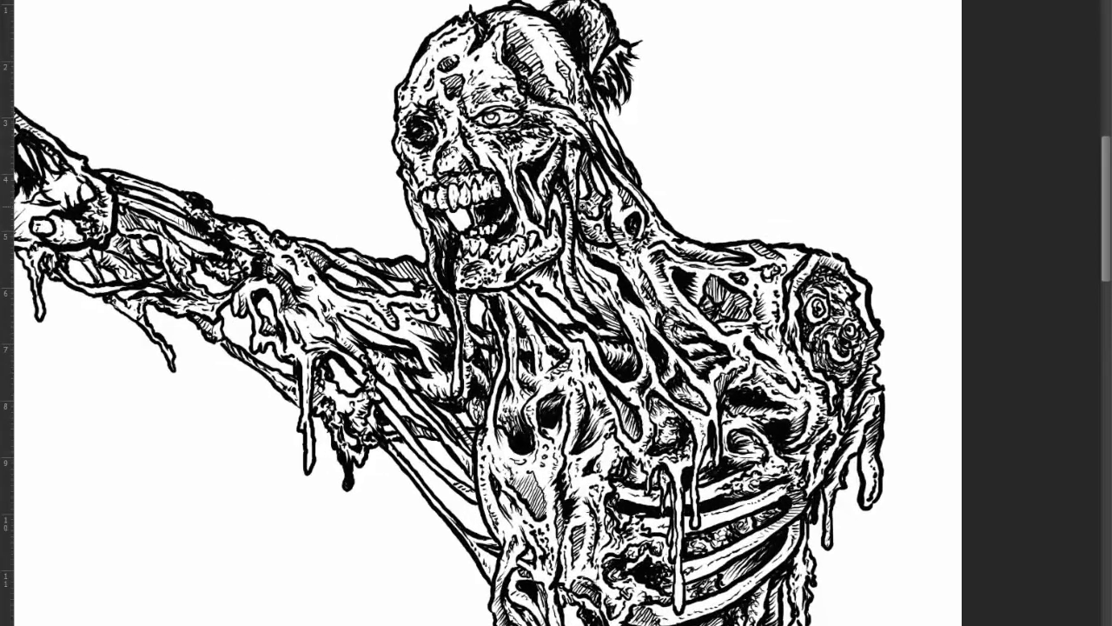
{"action": "left_click", "coordinate": [18, 2]}
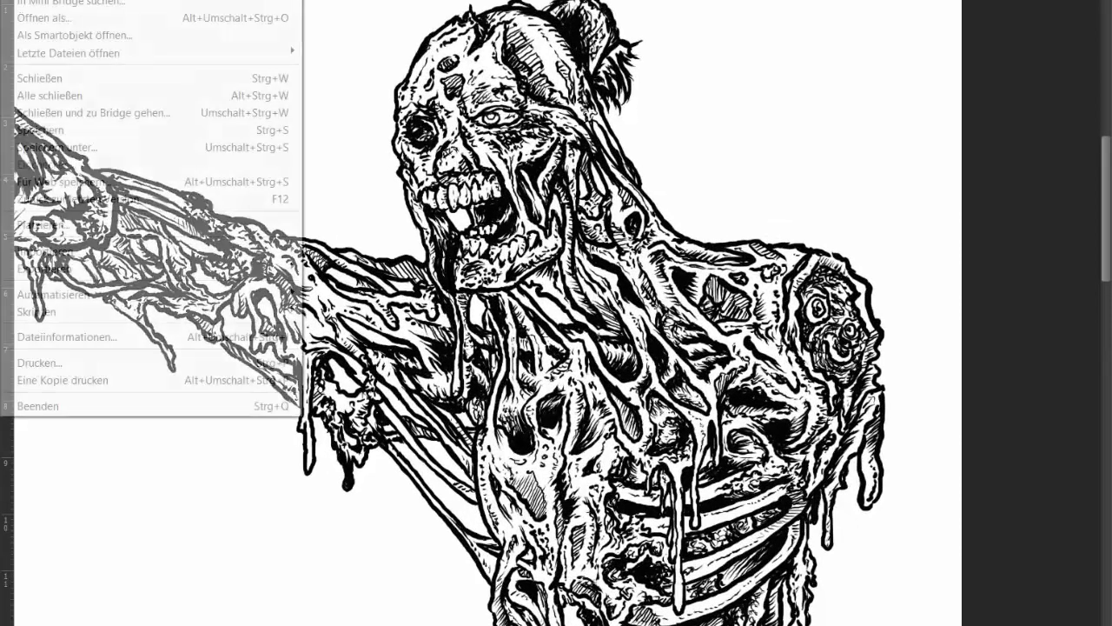
{"action": "left_click", "coordinate": [80, 131]}
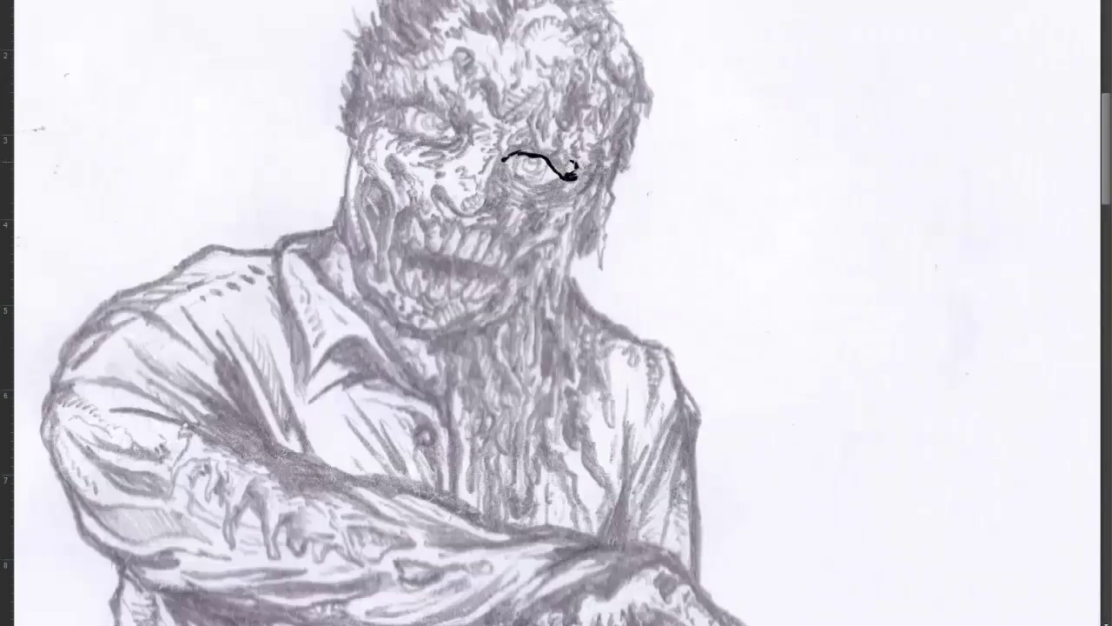
- Ink around the right eye, below it, and along the right edge of the face
{"action": "left_click_drag", "start_coordinate": [556, 156], "coordinate": [561, 130]}
{"action": "key", "text": "ctrl+minus"}
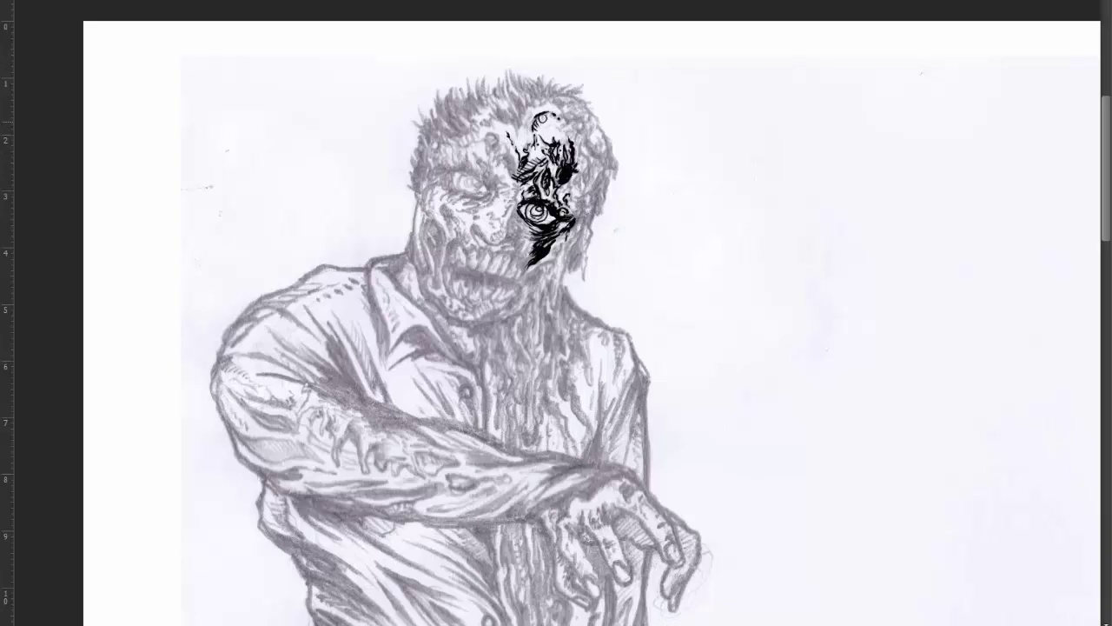
{"action": "left_click_drag", "start_coordinate": [589, 159], "coordinate": [581, 188]}
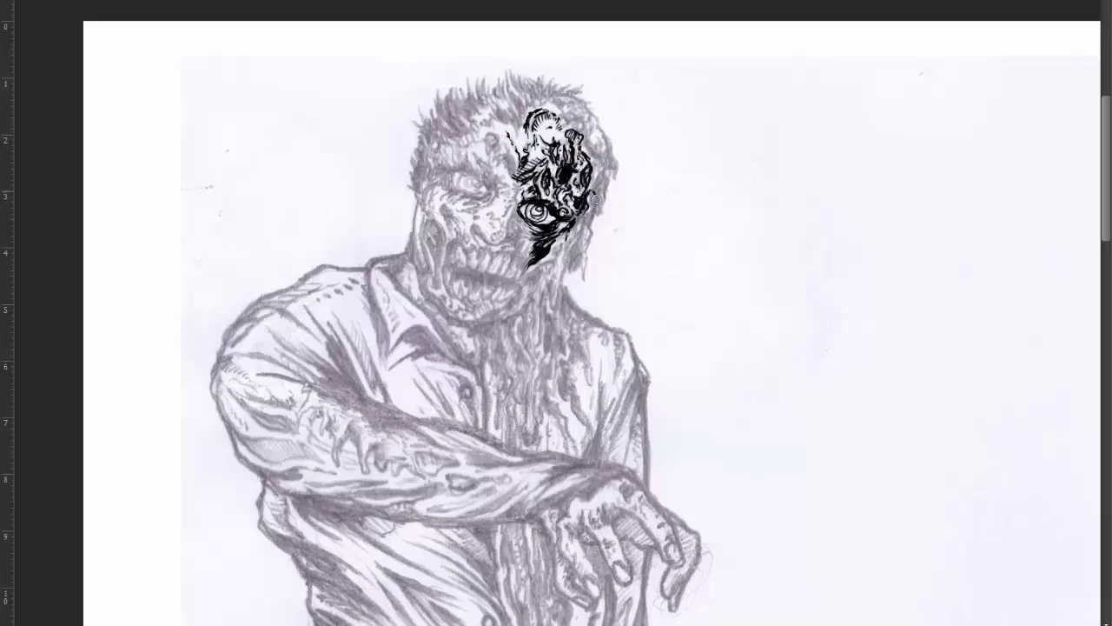
{"action": "mouse_move", "coordinate": [577, 219]}
{"action": "left_mouse_down"}
{"action": "mouse_move", "coordinate": [577, 286]}
{"action": "mouse_move", "coordinate": [577, 272]}
{"action": "left_mouse_up"}
{"action": "left_click_drag", "start_coordinate": [608, 172], "coordinate": [594, 210]}
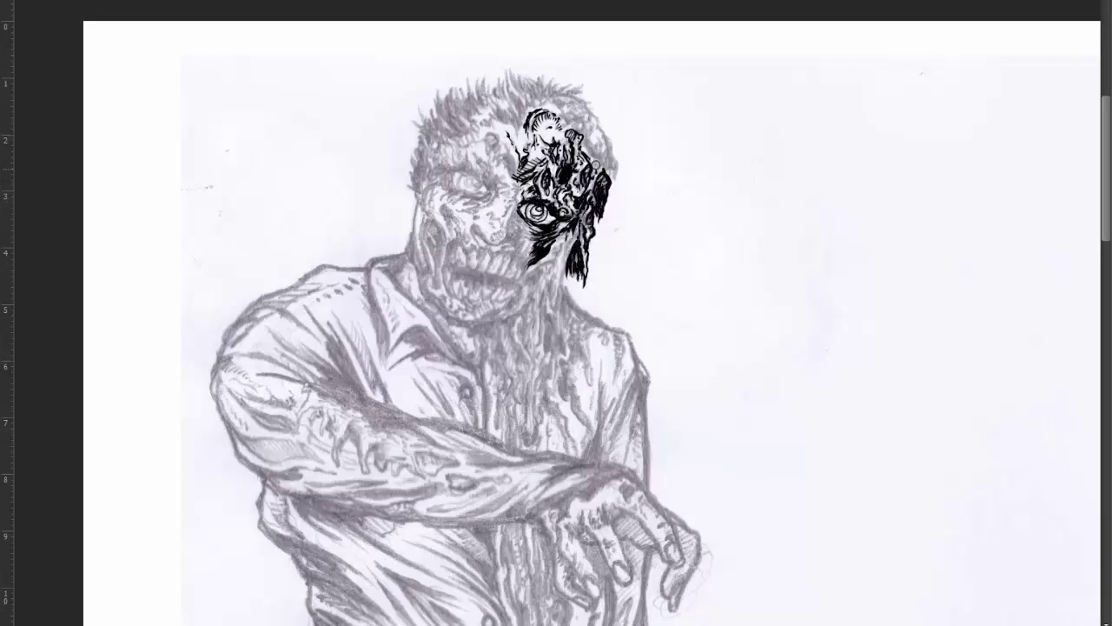
{"action": "left_click_drag", "start_coordinate": [604, 143], "coordinate": [591, 172]}
{"action": "mouse_move", "coordinate": [594, 137]}
{"action": "left_mouse_down"}
{"action": "mouse_move", "coordinate": [580, 155]}
{"action": "mouse_move", "coordinate": [613, 161]}
{"action": "left_mouse_up"}
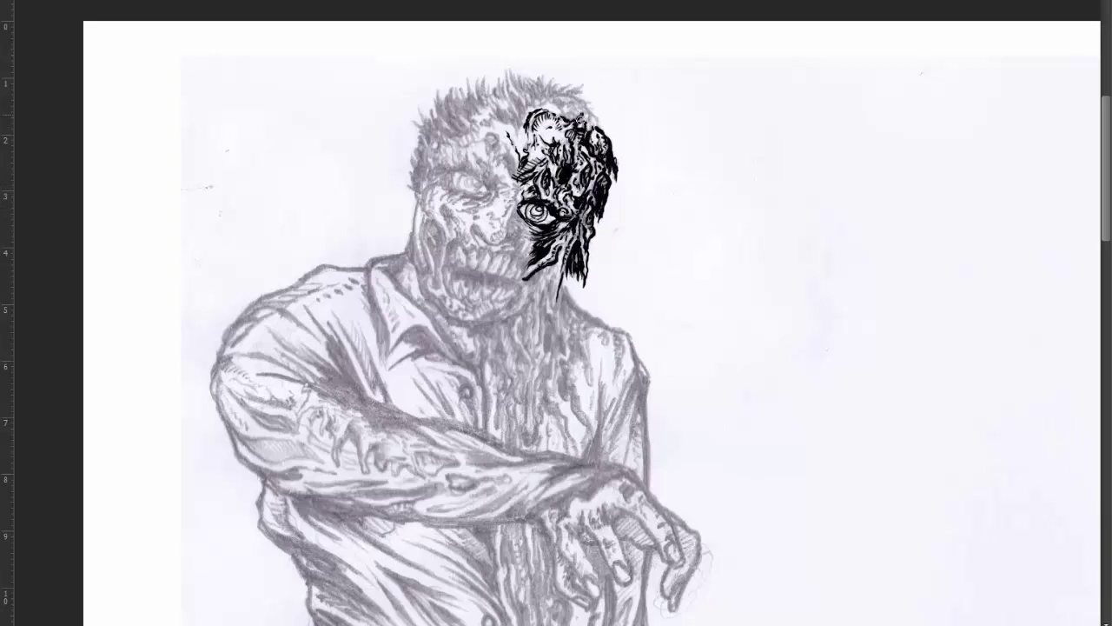
- Fill the top of the head and draw spiky hair strokes down the left side
{"action": "mouse_move", "coordinate": [565, 108]}
{"action": "left_mouse_down"}
{"action": "mouse_move", "coordinate": [594, 129]}
{"action": "mouse_move", "coordinate": [571, 96]}
{"action": "mouse_move", "coordinate": [532, 108]}
{"action": "left_mouse_up"}
{"action": "mouse_move", "coordinate": [586, 82]}
{"action": "left_mouse_down"}
{"action": "mouse_move", "coordinate": [556, 101]}
{"action": "mouse_move", "coordinate": [526, 94]}
{"action": "mouse_move", "coordinate": [537, 102]}
{"action": "mouse_move", "coordinate": [518, 108]}
{"action": "mouse_move", "coordinate": [496, 98]}
{"action": "mouse_move", "coordinate": [518, 135]}
{"action": "mouse_move", "coordinate": [486, 72]}
{"action": "left_mouse_up"}
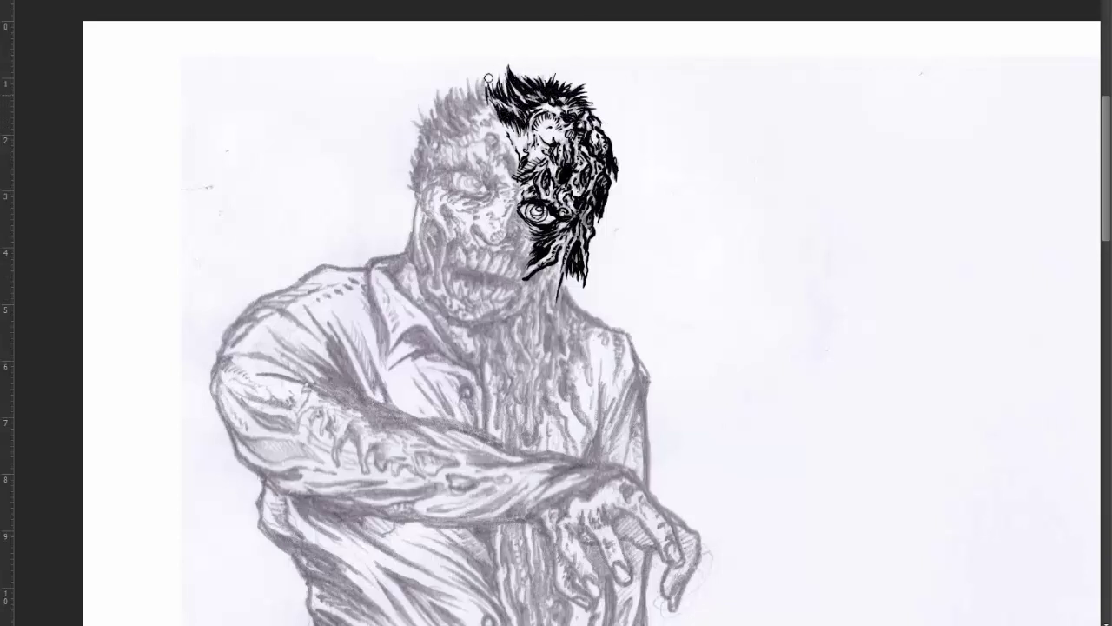
{"action": "mouse_move", "coordinate": [493, 113]}
{"action": "left_mouse_down"}
{"action": "mouse_move", "coordinate": [476, 73]}
{"action": "mouse_move", "coordinate": [480, 134]}
{"action": "mouse_move", "coordinate": [449, 85]}
{"action": "mouse_move", "coordinate": [440, 83]}
{"action": "mouse_move", "coordinate": [459, 104]}
{"action": "mouse_move", "coordinate": [433, 86]}
{"action": "left_mouse_up"}
{"action": "left_click_drag", "start_coordinate": [472, 137], "coordinate": [423, 104]}
{"action": "mouse_move", "coordinate": [449, 135]}
{"action": "left_mouse_down"}
{"action": "mouse_move", "coordinate": [414, 111]}
{"action": "mouse_move", "coordinate": [412, 160]}
{"action": "left_mouse_up"}
{"action": "mouse_move", "coordinate": [426, 149]}
{"action": "left_mouse_down"}
{"action": "mouse_move", "coordinate": [407, 193]}
{"action": "mouse_move", "coordinate": [422, 165]}
{"action": "left_mouse_up"}
{"action": "mouse_move", "coordinate": [446, 118]}
{"action": "left_mouse_down"}
{"action": "mouse_move", "coordinate": [418, 167]}
{"action": "mouse_move", "coordinate": [426, 130]}
{"action": "left_mouse_up"}
{"action": "left_click_drag", "start_coordinate": [457, 150], "coordinate": [440, 131]}
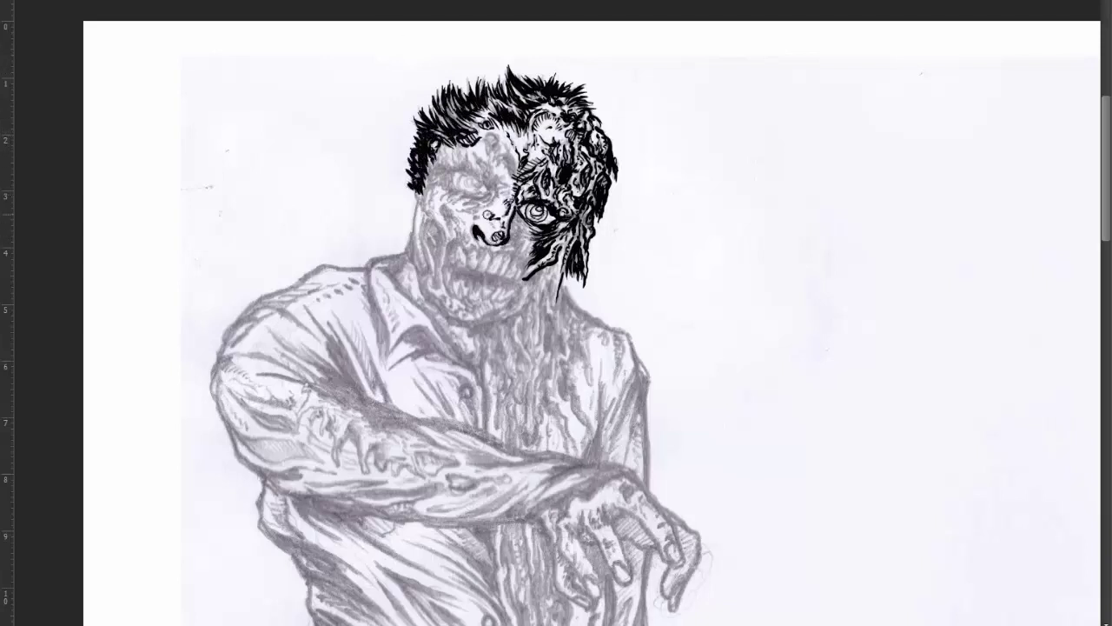
- Ink the skin around the left eye and the cheek below it
{"action": "left_click_drag", "start_coordinate": [513, 181], "coordinate": [495, 194]}
{"action": "left_click_drag", "start_coordinate": [514, 141], "coordinate": [499, 174]}
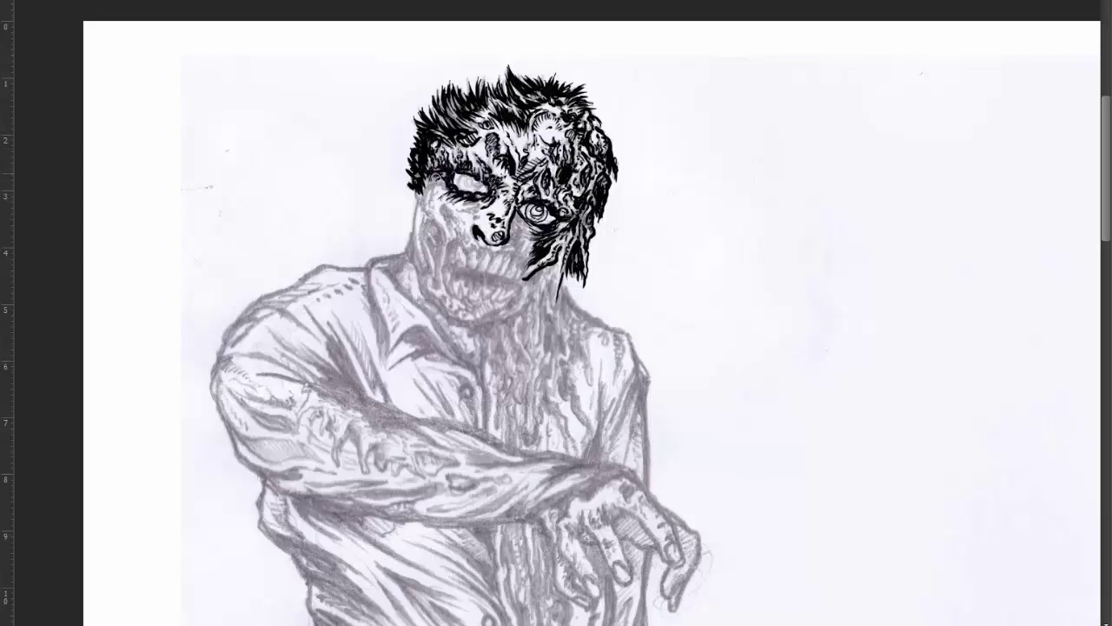
{"action": "left_click_drag", "start_coordinate": [429, 206], "coordinate": [417, 184]}
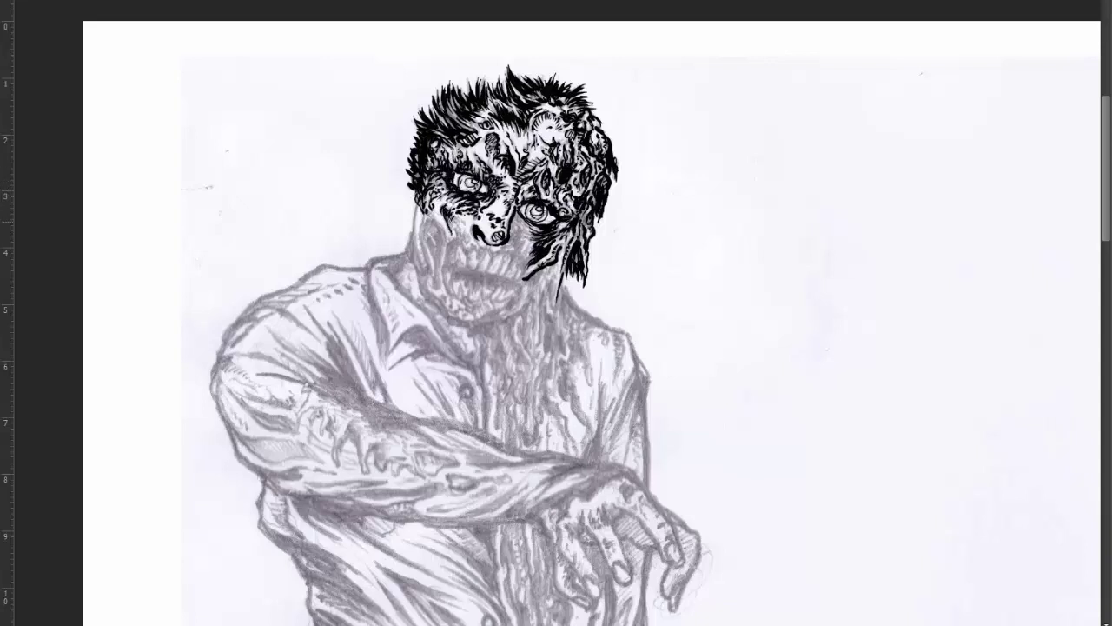
{"action": "left_click_drag", "start_coordinate": [460, 219], "coordinate": [457, 244]}
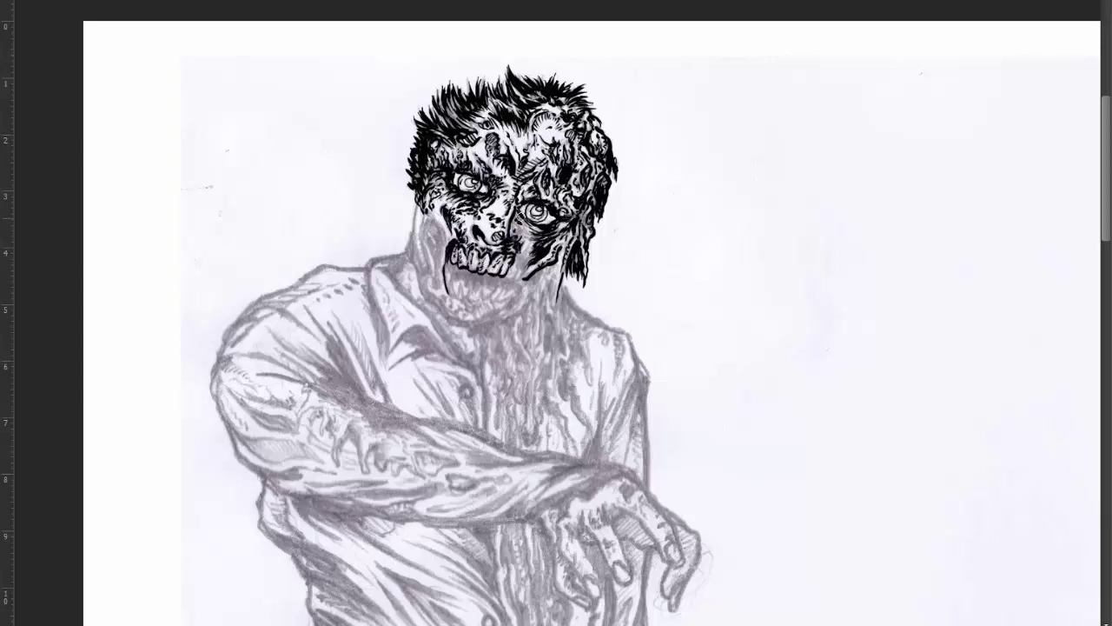
- Ink beneath the teeth, fill the chin area and the mouth gap
{"action": "left_click_drag", "start_coordinate": [525, 252], "coordinate": [511, 278]}
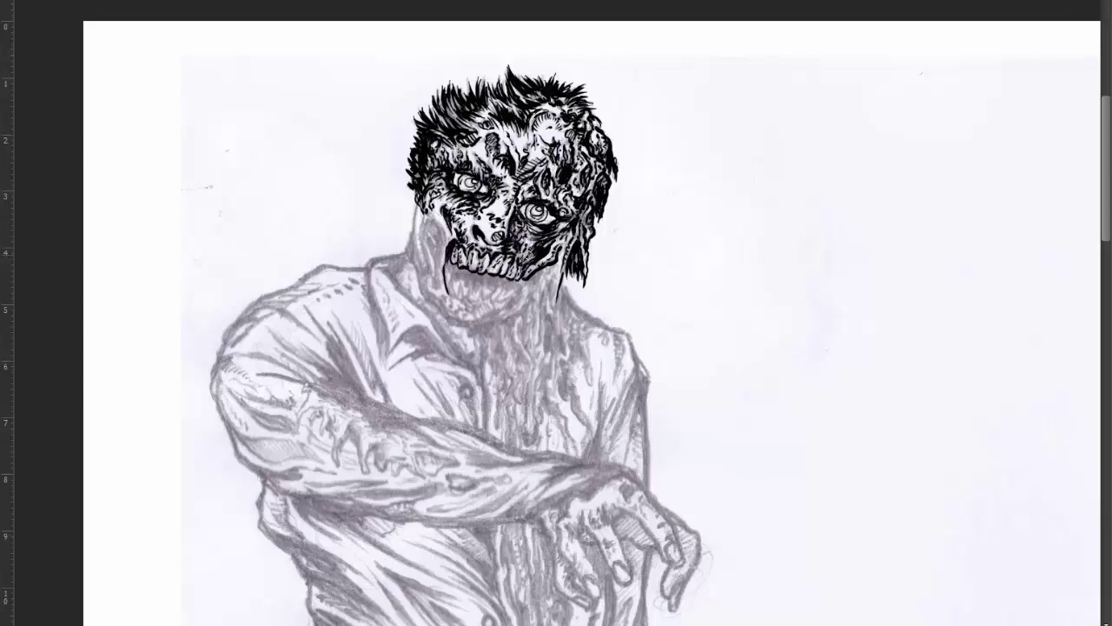
{"action": "left_click_drag", "start_coordinate": [504, 325], "coordinate": [482, 318]}
{"action": "mouse_move", "coordinate": [525, 279]}
{"action": "left_mouse_down"}
{"action": "mouse_move", "coordinate": [487, 322]}
{"action": "mouse_move", "coordinate": [506, 308]}
{"action": "left_mouse_up"}
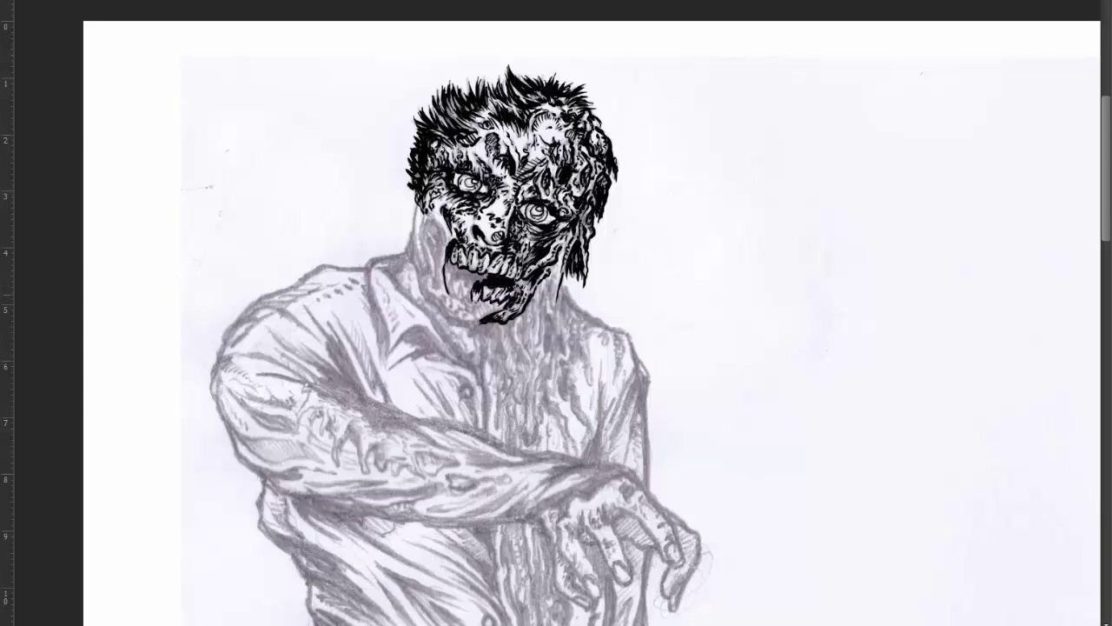
{"action": "mouse_move", "coordinate": [501, 275]}
{"action": "left_mouse_down"}
{"action": "mouse_move", "coordinate": [465, 287]}
{"action": "mouse_move", "coordinate": [478, 283]}
{"action": "left_mouse_up"}
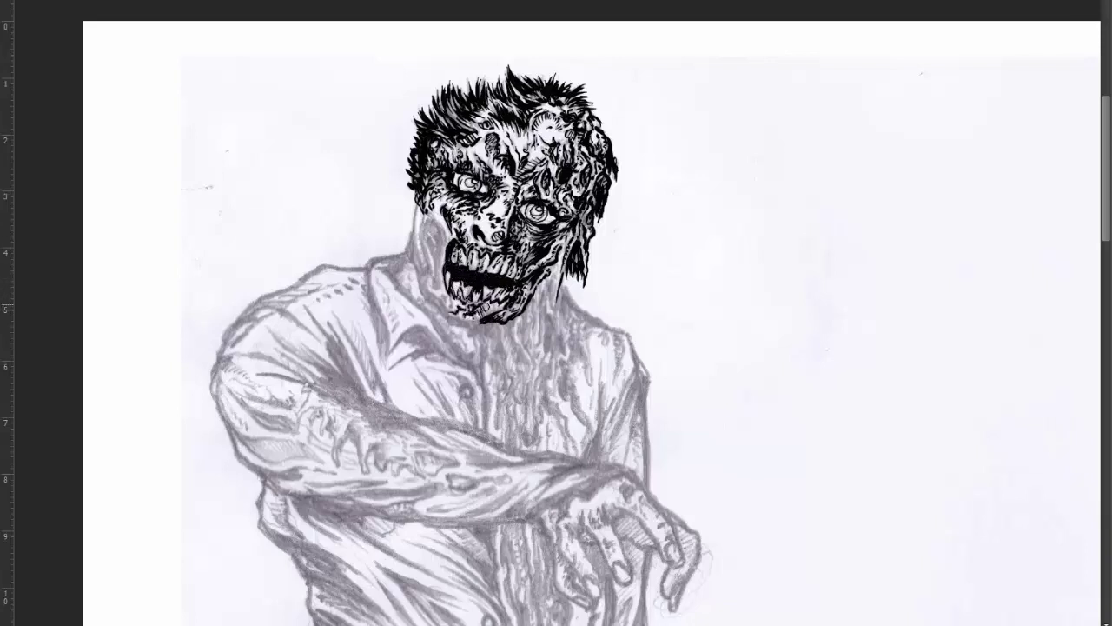
- Trace and thicken the left face edge, jaw and chin outline, and line the neck
{"action": "mouse_move", "coordinate": [477, 323]}
{"action": "left_mouse_down"}
{"action": "mouse_move", "coordinate": [439, 300]}
{"action": "mouse_move", "coordinate": [429, 239]}
{"action": "mouse_move", "coordinate": [439, 222]}
{"action": "mouse_move", "coordinate": [429, 235]}
{"action": "left_mouse_up"}
{"action": "left_click_drag", "start_coordinate": [426, 218], "coordinate": [422, 272]}
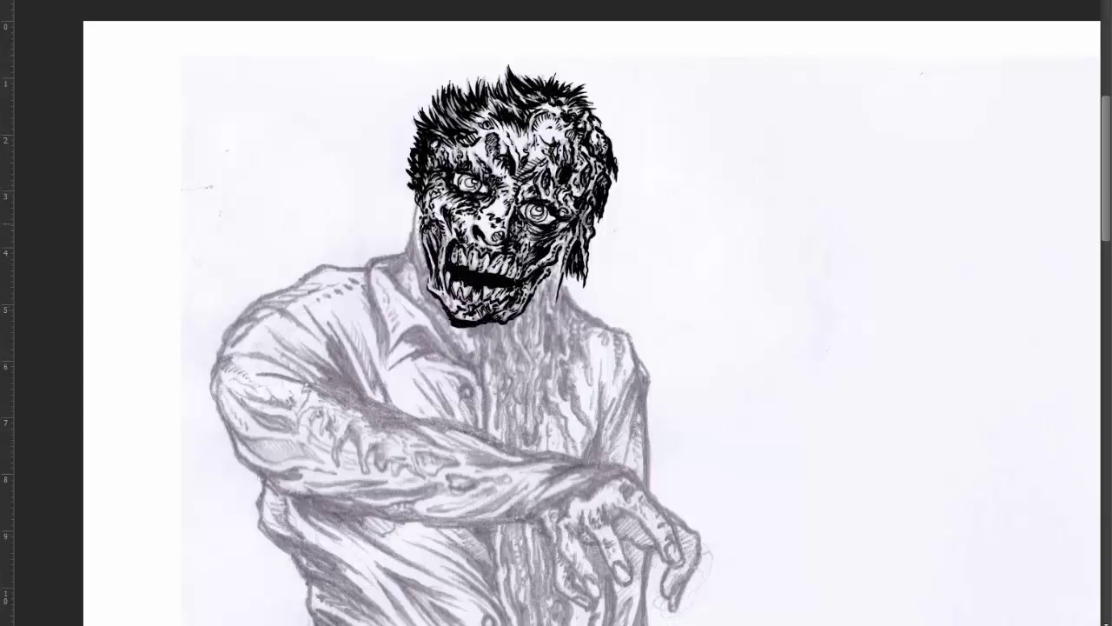
{"action": "left_click_drag", "start_coordinate": [415, 207], "coordinate": [412, 243]}
{"action": "left_click_drag", "start_coordinate": [410, 236], "coordinate": [428, 283]}
{"action": "left_click_drag", "start_coordinate": [449, 322], "coordinate": [421, 287]}
{"action": "left_click_drag", "start_coordinate": [415, 260], "coordinate": [431, 304]}
- Ink long drips down the neck and the right shoulder line with a drip
{"action": "mouse_move", "coordinate": [554, 266]}
{"action": "left_mouse_down"}
{"action": "mouse_move", "coordinate": [549, 348]}
{"action": "mouse_move", "coordinate": [528, 327]}
{"action": "mouse_move", "coordinate": [536, 377]}
{"action": "left_mouse_up"}
{"action": "mouse_move", "coordinate": [509, 323]}
{"action": "left_mouse_down"}
{"action": "mouse_move", "coordinate": [526, 376]}
{"action": "mouse_move", "coordinate": [528, 448]}
{"action": "left_mouse_up"}
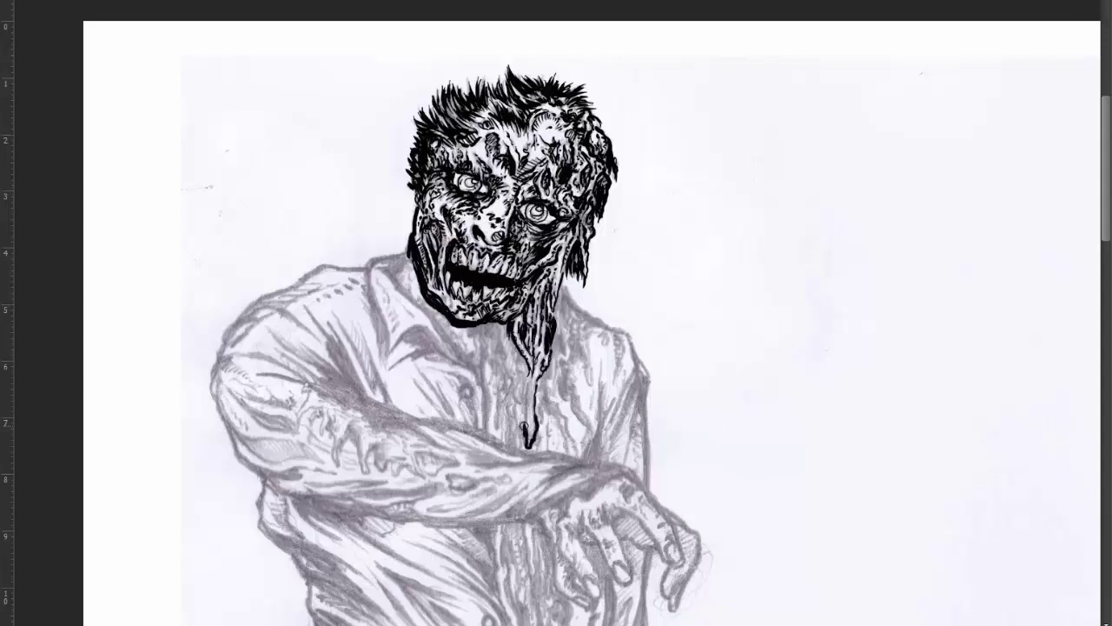
{"action": "mouse_move", "coordinate": [532, 377]}
{"action": "left_mouse_down"}
{"action": "mouse_move", "coordinate": [528, 406]}
{"action": "mouse_move", "coordinate": [553, 351]}
{"action": "mouse_move", "coordinate": [560, 289]}
{"action": "mouse_move", "coordinate": [573, 334]}
{"action": "mouse_move", "coordinate": [563, 401]}
{"action": "mouse_move", "coordinate": [569, 382]}
{"action": "left_mouse_up"}
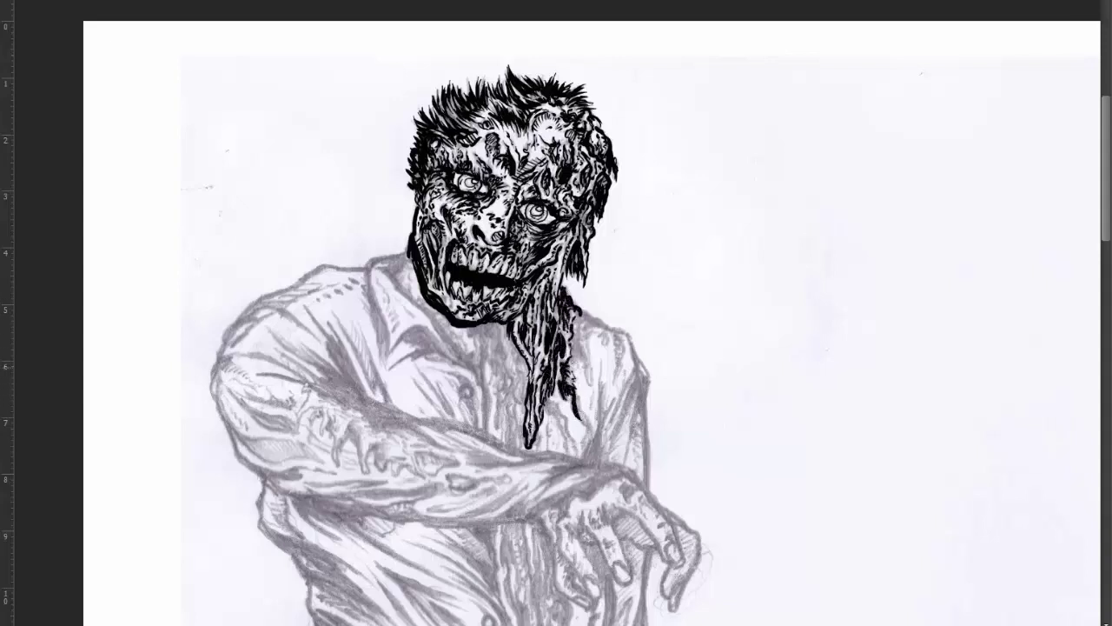
{"action": "mouse_move", "coordinate": [577, 341]}
{"action": "left_mouse_down"}
{"action": "mouse_move", "coordinate": [591, 391]}
{"action": "mouse_move", "coordinate": [587, 327]}
{"action": "mouse_move", "coordinate": [627, 333]}
{"action": "mouse_move", "coordinate": [598, 445]}
{"action": "left_mouse_up"}
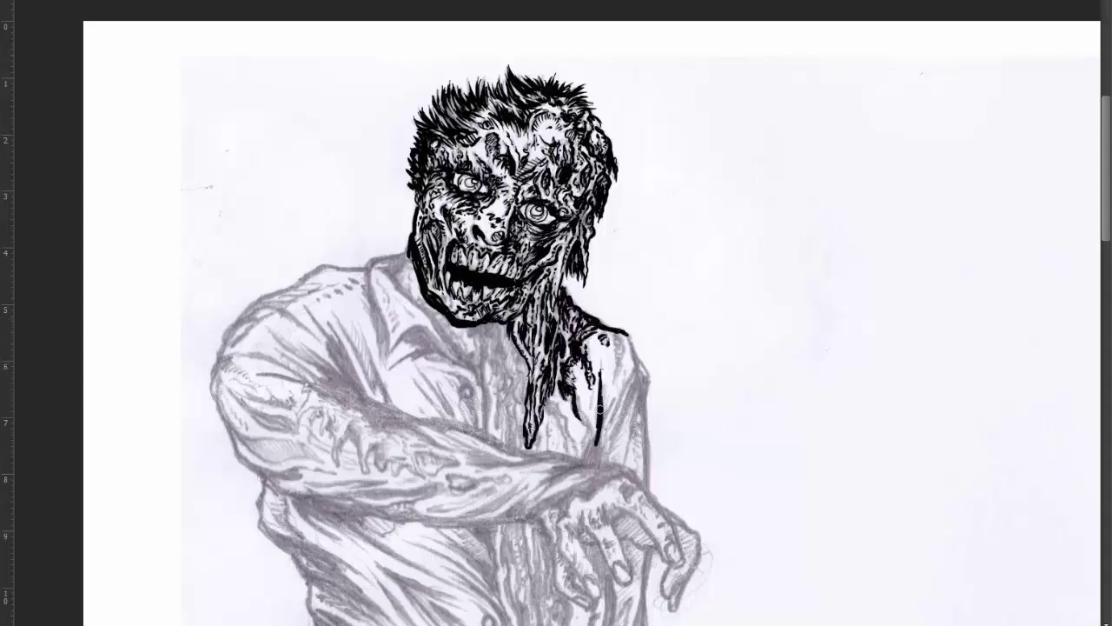
{"action": "left_click_drag", "start_coordinate": [616, 383], "coordinate": [597, 457]}
{"action": "mouse_move", "coordinate": [637, 334]}
{"action": "left_mouse_down"}
{"action": "mouse_move", "coordinate": [610, 426]}
{"action": "mouse_move", "coordinate": [629, 385]}
{"action": "mouse_move", "coordinate": [648, 408]}
{"action": "mouse_move", "coordinate": [646, 488]}
{"action": "left_mouse_up"}
- Hatch the sleeve, neck and shoulder, add neck drips, and start the hanging hand's top edge
{"action": "mouse_move", "coordinate": [639, 368]}
{"action": "left_mouse_down"}
{"action": "mouse_move", "coordinate": [608, 459]}
{"action": "mouse_move", "coordinate": [577, 464]}
{"action": "mouse_move", "coordinate": [644, 414]}
{"action": "mouse_move", "coordinate": [645, 452]}
{"action": "left_mouse_up"}
{"action": "mouse_move", "coordinate": [472, 323]}
{"action": "left_mouse_down"}
{"action": "mouse_move", "coordinate": [501, 337]}
{"action": "mouse_move", "coordinate": [507, 403]}
{"action": "left_mouse_up"}
{"action": "left_click_drag", "start_coordinate": [518, 346], "coordinate": [514, 422]}
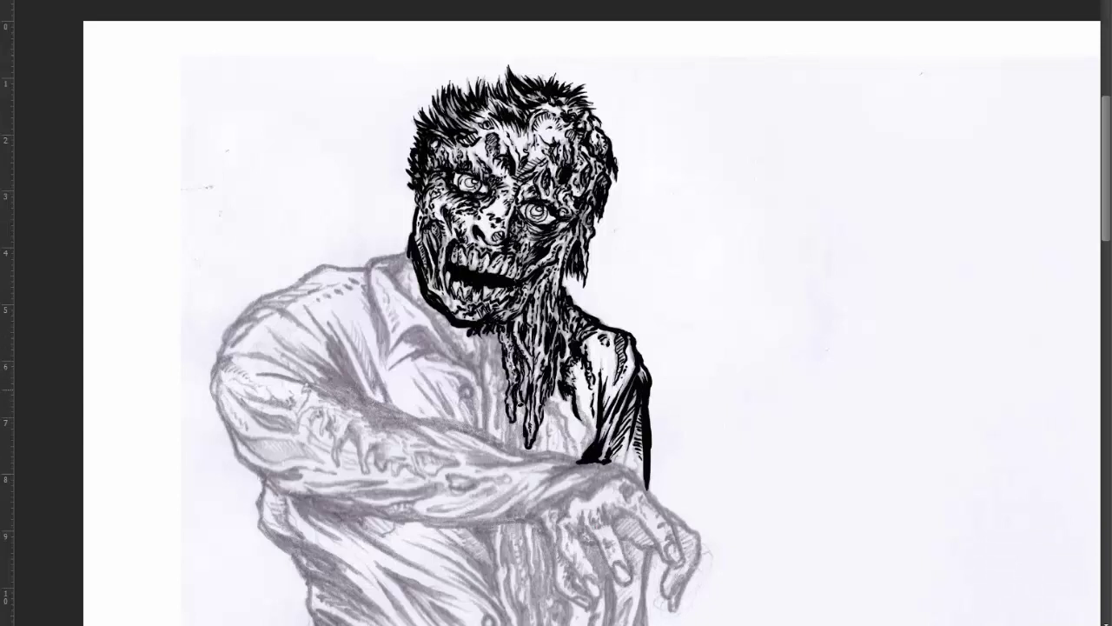
{"action": "left_click_drag", "start_coordinate": [523, 367], "coordinate": [522, 398]}
{"action": "mouse_move", "coordinate": [532, 353]}
{"action": "left_mouse_down"}
{"action": "mouse_move", "coordinate": [530, 395]}
{"action": "mouse_move", "coordinate": [574, 454]}
{"action": "left_mouse_up"}
{"action": "left_click_drag", "start_coordinate": [566, 408], "coordinate": [594, 455]}
{"action": "mouse_move", "coordinate": [573, 379]}
{"action": "left_mouse_down"}
{"action": "mouse_move", "coordinate": [587, 448]}
{"action": "mouse_move", "coordinate": [590, 417]}
{"action": "left_mouse_up"}
{"action": "mouse_move", "coordinate": [575, 367]}
{"action": "left_mouse_down"}
{"action": "mouse_move", "coordinate": [594, 426]}
{"action": "mouse_move", "coordinate": [567, 457]}
{"action": "left_mouse_up"}
{"action": "mouse_move", "coordinate": [560, 409]}
{"action": "left_mouse_down"}
{"action": "mouse_move", "coordinate": [569, 457]}
{"action": "mouse_move", "coordinate": [554, 452]}
{"action": "left_mouse_up"}
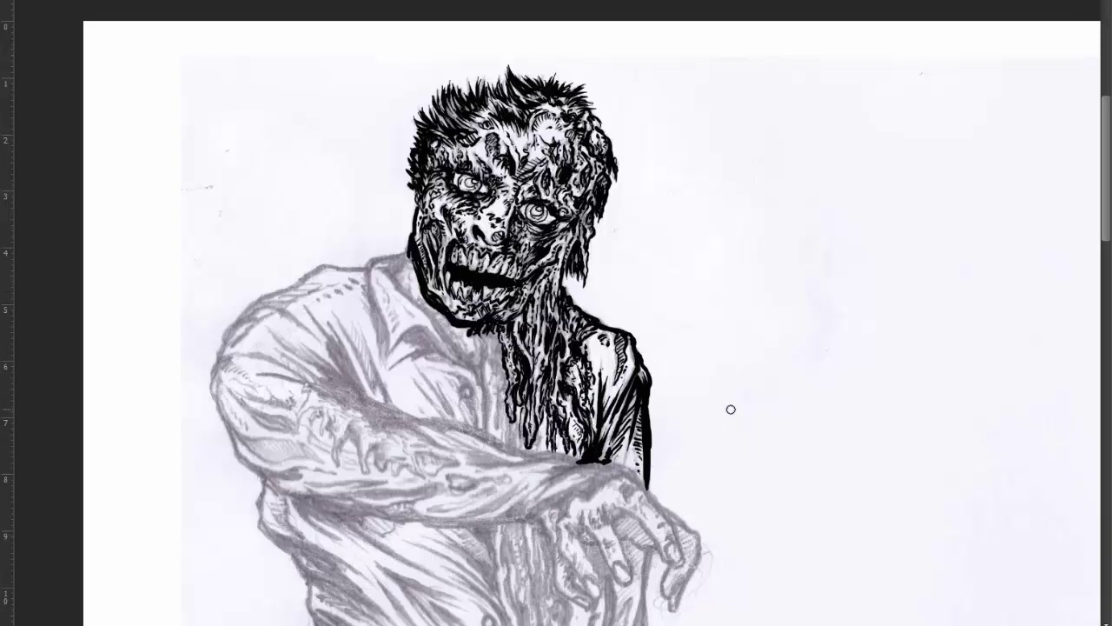
{"action": "left_click_drag", "start_coordinate": [731, 409], "coordinate": [779, 266]}
{"action": "mouse_move", "coordinate": [643, 346]}
{"action": "left_mouse_down"}
{"action": "mouse_move", "coordinate": [686, 328]}
{"action": "mouse_move", "coordinate": [727, 402]}
{"action": "left_mouse_up"}
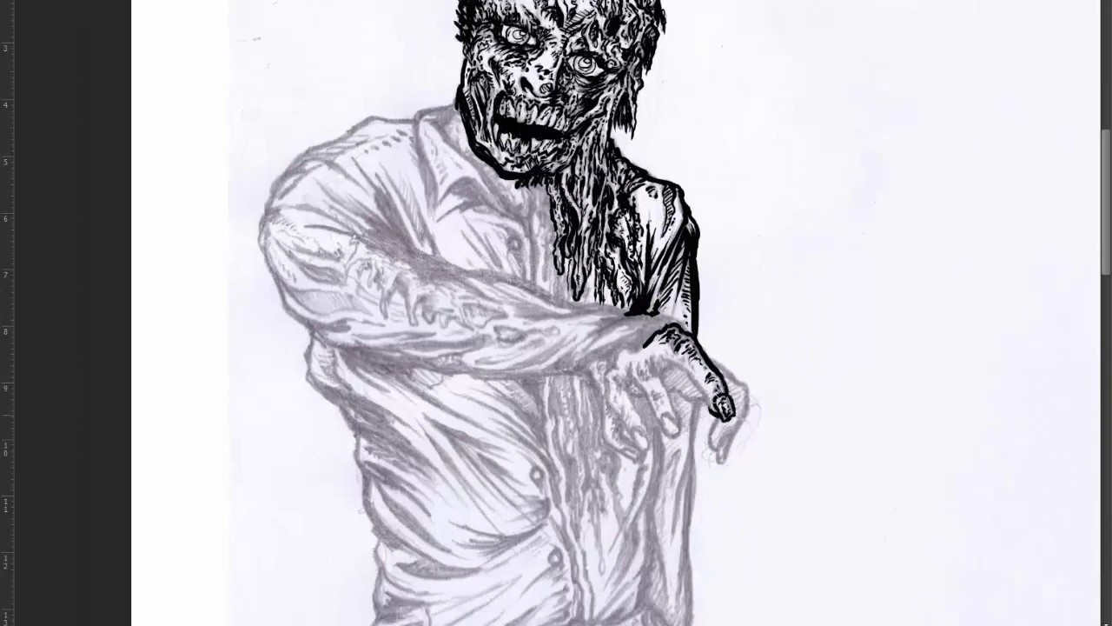
- Outline and hatch the clawed hand's fingers and its upper-left edge
{"action": "left_click_drag", "start_coordinate": [695, 369], "coordinate": [719, 407]}
{"action": "mouse_move", "coordinate": [667, 353]}
{"action": "left_mouse_down"}
{"action": "mouse_move", "coordinate": [702, 391]}
{"action": "mouse_move", "coordinate": [661, 387]}
{"action": "mouse_move", "coordinate": [674, 417]}
{"action": "left_mouse_up"}
{"action": "left_click_drag", "start_coordinate": [638, 373], "coordinate": [665, 433]}
{"action": "mouse_move", "coordinate": [643, 346]}
{"action": "left_mouse_down"}
{"action": "mouse_move", "coordinate": [626, 380]}
{"action": "mouse_move", "coordinate": [650, 356]}
{"action": "left_mouse_up"}
{"action": "mouse_move", "coordinate": [640, 356]}
{"action": "left_mouse_down"}
{"action": "mouse_move", "coordinate": [677, 408]}
{"action": "mouse_move", "coordinate": [710, 414]}
{"action": "left_mouse_up"}
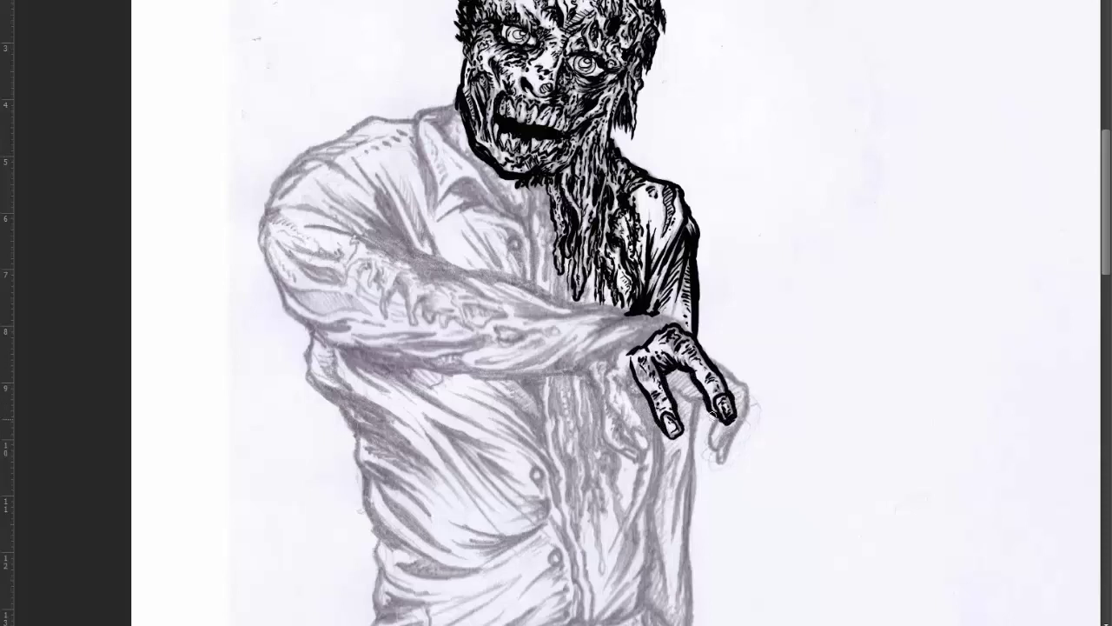
{"action": "mouse_move", "coordinate": [626, 353]}
{"action": "left_mouse_down"}
{"action": "mouse_move", "coordinate": [607, 400]}
{"action": "mouse_move", "coordinate": [641, 450]}
{"action": "mouse_move", "coordinate": [654, 410]}
{"action": "mouse_move", "coordinate": [614, 405]}
{"action": "mouse_move", "coordinate": [622, 408]}
{"action": "left_mouse_up"}
{"action": "left_click_drag", "start_coordinate": [641, 368], "coordinate": [619, 398]}
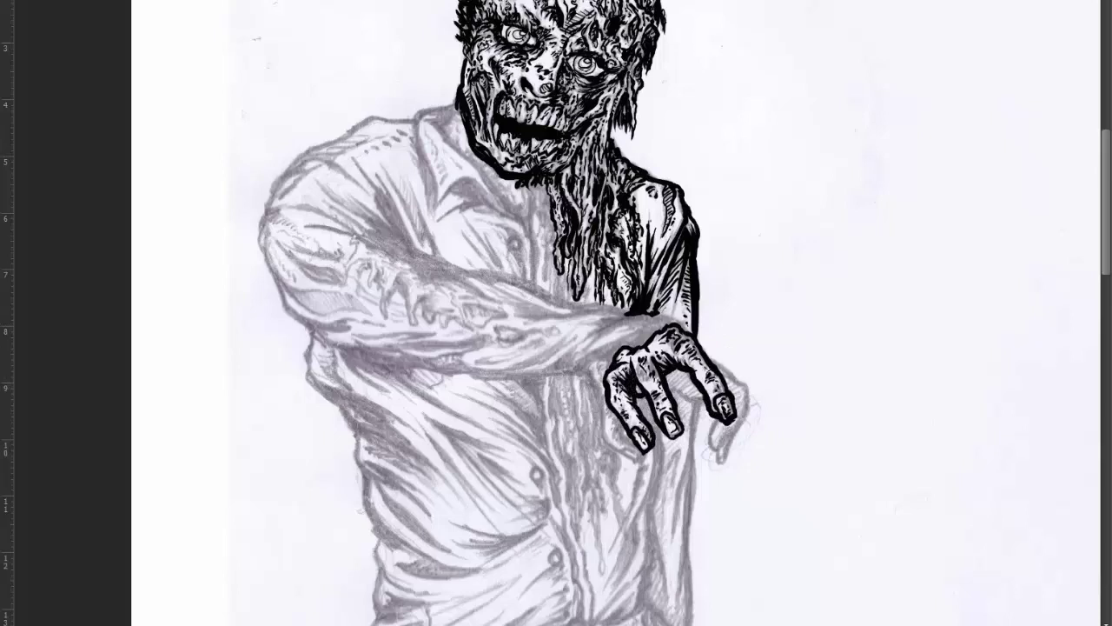
{"action": "mouse_move", "coordinate": [698, 384]}
{"action": "left_mouse_down"}
{"action": "mouse_move", "coordinate": [676, 405]}
{"action": "mouse_move", "coordinate": [666, 391]}
{"action": "left_mouse_up"}
{"action": "mouse_move", "coordinate": [705, 354]}
{"action": "left_mouse_down"}
{"action": "mouse_move", "coordinate": [750, 407]}
{"action": "mouse_move", "coordinate": [725, 466]}
{"action": "mouse_move", "coordinate": [717, 432]}
{"action": "left_mouse_up"}
{"action": "left_click_drag", "start_coordinate": [723, 372], "coordinate": [749, 405]}
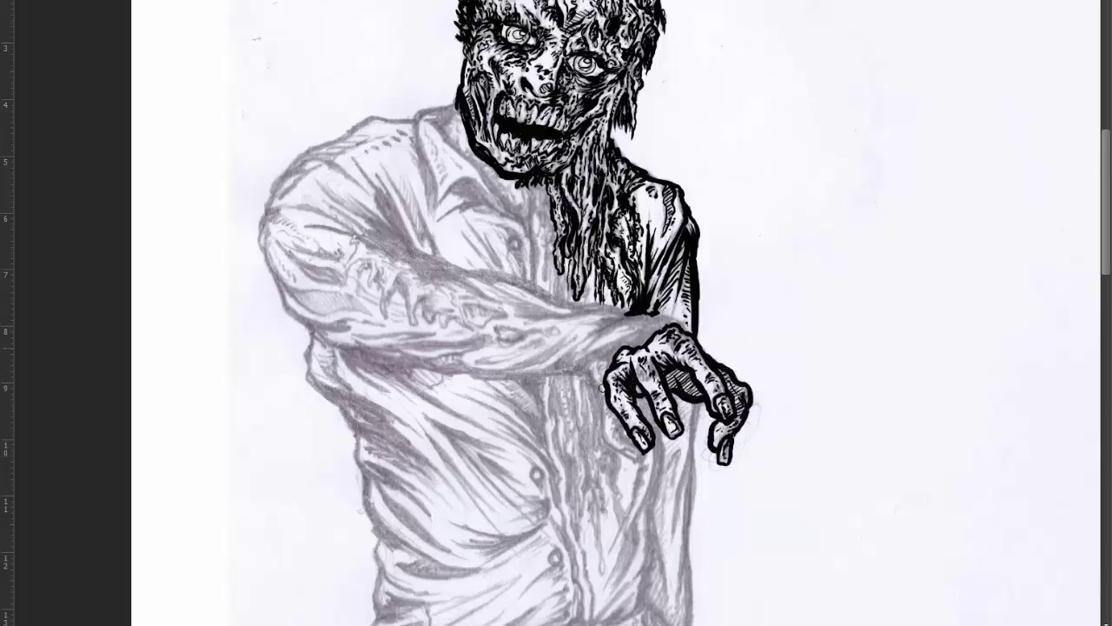
{"action": "mouse_move", "coordinate": [610, 365]}
{"action": "left_mouse_down"}
{"action": "mouse_move", "coordinate": [598, 440]}
{"action": "mouse_move", "coordinate": [645, 466]}
{"action": "mouse_move", "coordinate": [612, 412]}
{"action": "left_mouse_up"}
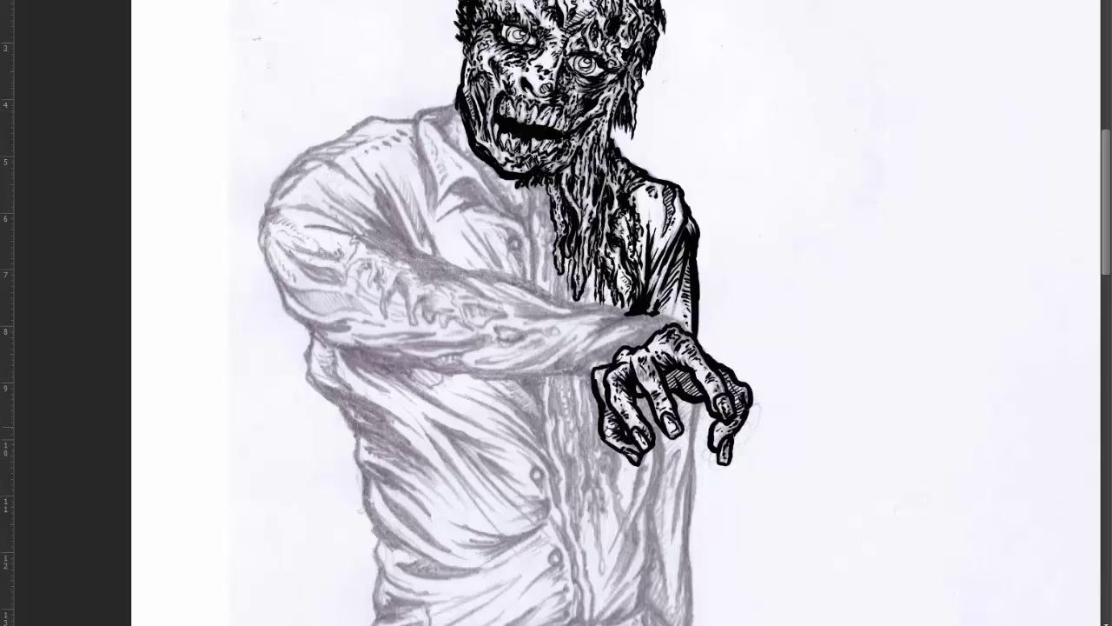
{"action": "mouse_move", "coordinate": [591, 375]}
{"action": "left_mouse_down"}
{"action": "mouse_move", "coordinate": [655, 333]}
{"action": "mouse_move", "coordinate": [573, 363]}
{"action": "left_mouse_up"}
- Ink the wrist and sleeve cuff, the forearm's outlines, and hatching along it
{"action": "left_click_drag", "start_coordinate": [659, 316], "coordinate": [544, 320]}
{"action": "mouse_move", "coordinate": [617, 310]}
{"action": "left_mouse_down"}
{"action": "mouse_move", "coordinate": [563, 306]}
{"action": "mouse_move", "coordinate": [573, 343]}
{"action": "left_mouse_up"}
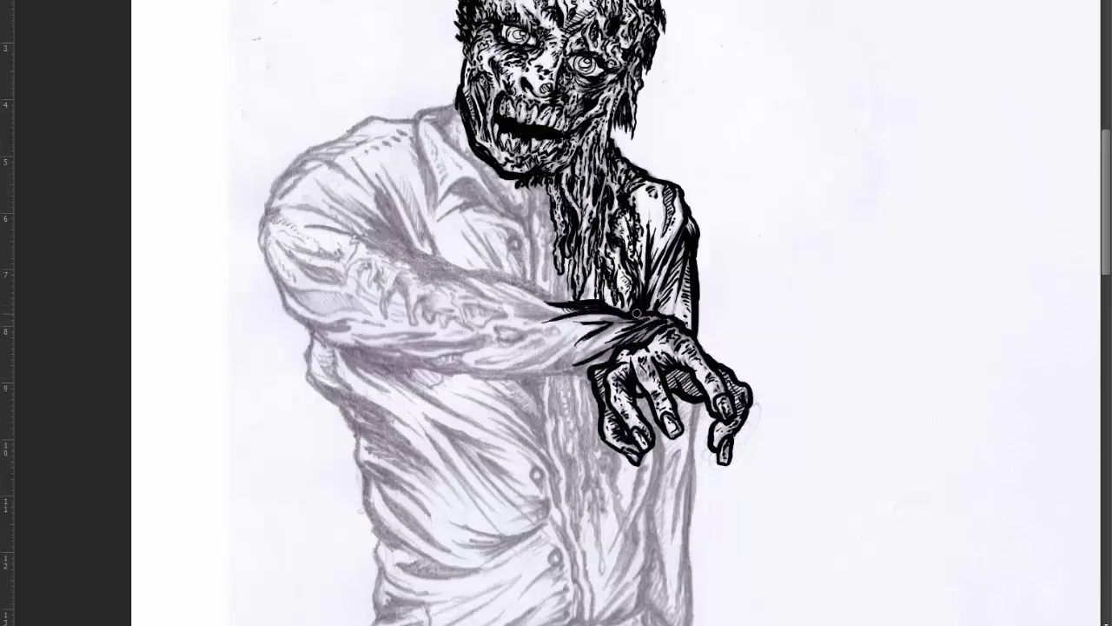
{"action": "mouse_move", "coordinate": [691, 325]}
{"action": "left_mouse_down"}
{"action": "mouse_move", "coordinate": [632, 311]}
{"action": "mouse_move", "coordinate": [576, 351]}
{"action": "mouse_move", "coordinate": [474, 379]}
{"action": "left_mouse_up"}
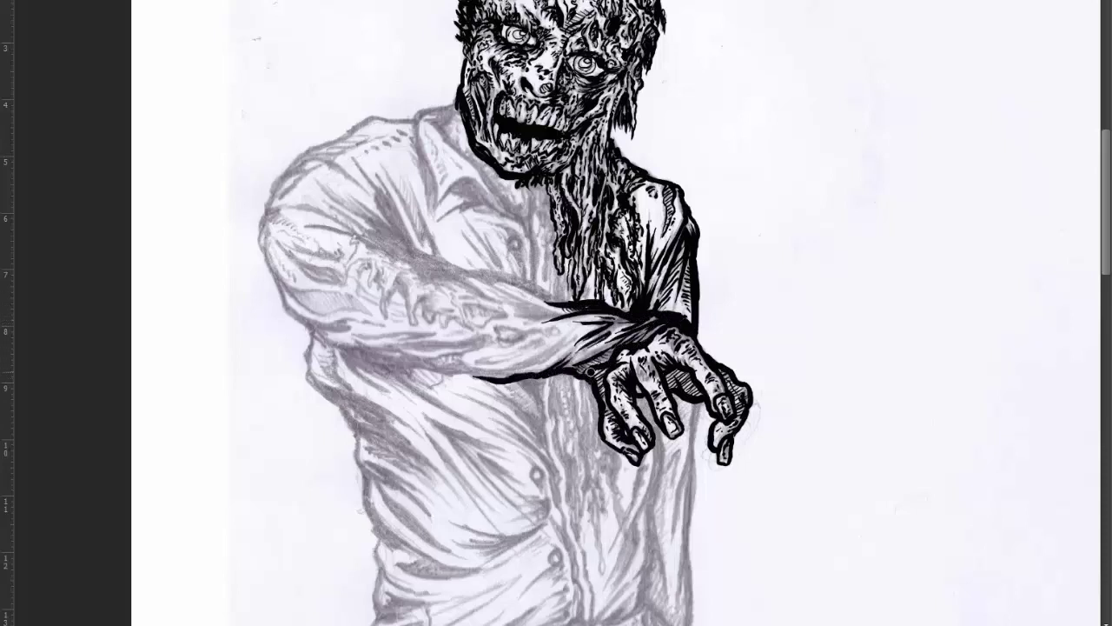
{"action": "left_click_drag", "start_coordinate": [609, 351], "coordinate": [533, 365]}
{"action": "mouse_move", "coordinate": [577, 330]}
{"action": "left_mouse_down"}
{"action": "mouse_move", "coordinate": [478, 361]}
{"action": "mouse_move", "coordinate": [492, 363]}
{"action": "left_mouse_up"}
{"action": "left_click_drag", "start_coordinate": [574, 300], "coordinate": [433, 269]}
{"action": "left_click_drag", "start_coordinate": [536, 296], "coordinate": [512, 284]}
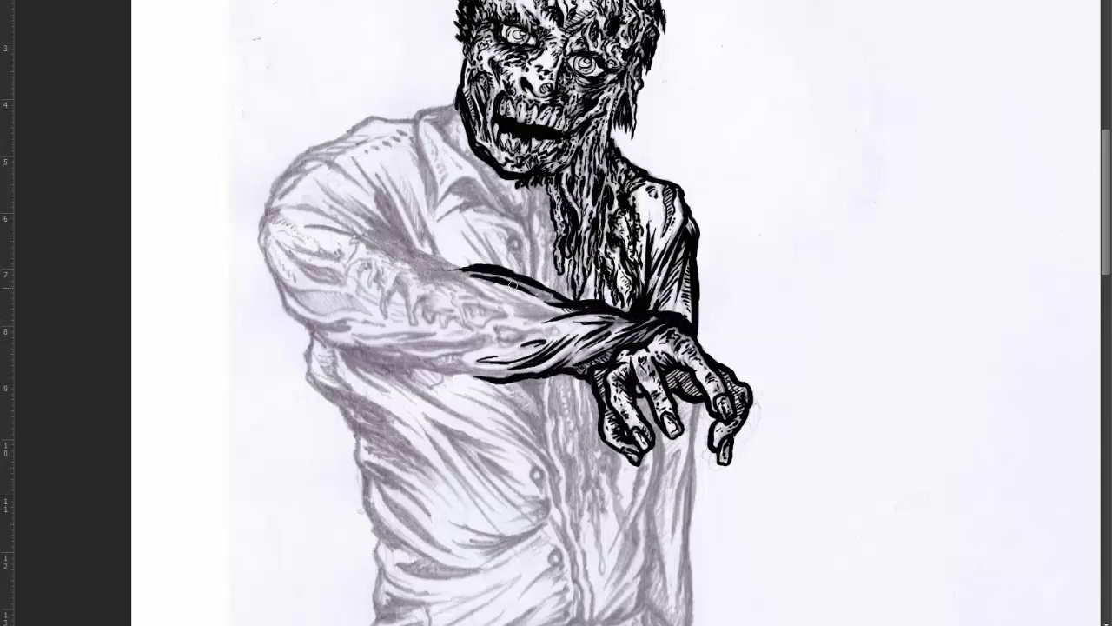
{"action": "mouse_move", "coordinate": [570, 315]}
{"action": "left_mouse_down"}
{"action": "mouse_move", "coordinate": [455, 265]}
{"action": "mouse_move", "coordinate": [488, 287]}
{"action": "mouse_move", "coordinate": [513, 273]}
{"action": "mouse_move", "coordinate": [456, 277]}
{"action": "mouse_move", "coordinate": [540, 335]}
{"action": "left_mouse_up"}
{"action": "left_click_drag", "start_coordinate": [548, 327], "coordinate": [493, 329]}
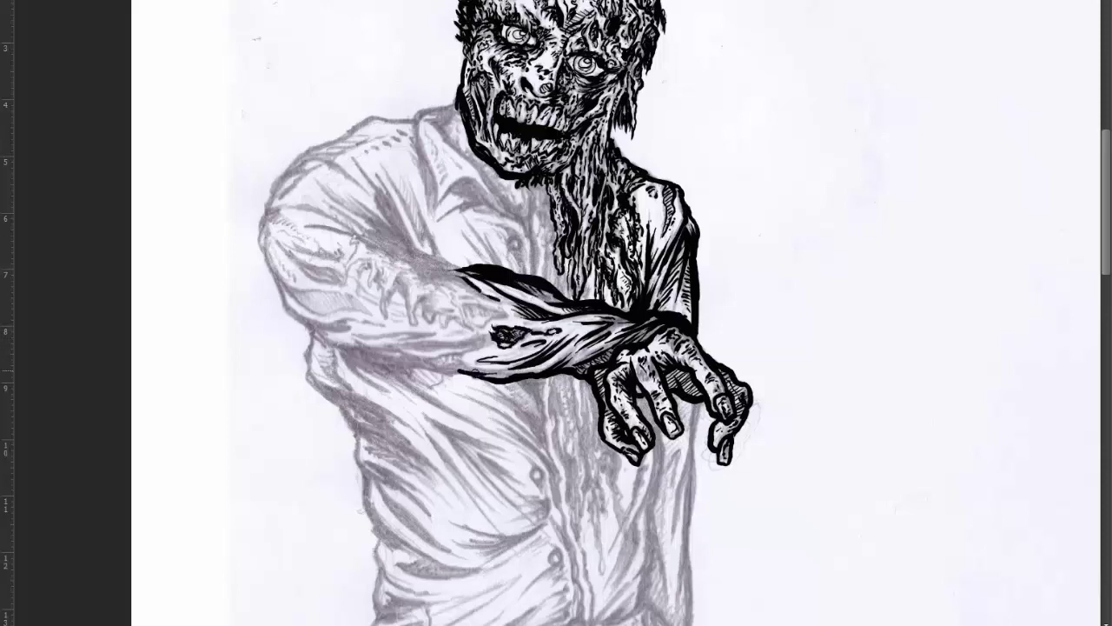
- Carry the arm outline past the elbow to the shoulder, hatching it and adding drippy wounds
{"action": "mouse_move", "coordinate": [495, 374]}
{"action": "left_mouse_down"}
{"action": "mouse_move", "coordinate": [325, 341]}
{"action": "mouse_move", "coordinate": [438, 366]}
{"action": "left_mouse_up"}
{"action": "left_click_drag", "start_coordinate": [432, 356], "coordinate": [348, 337]}
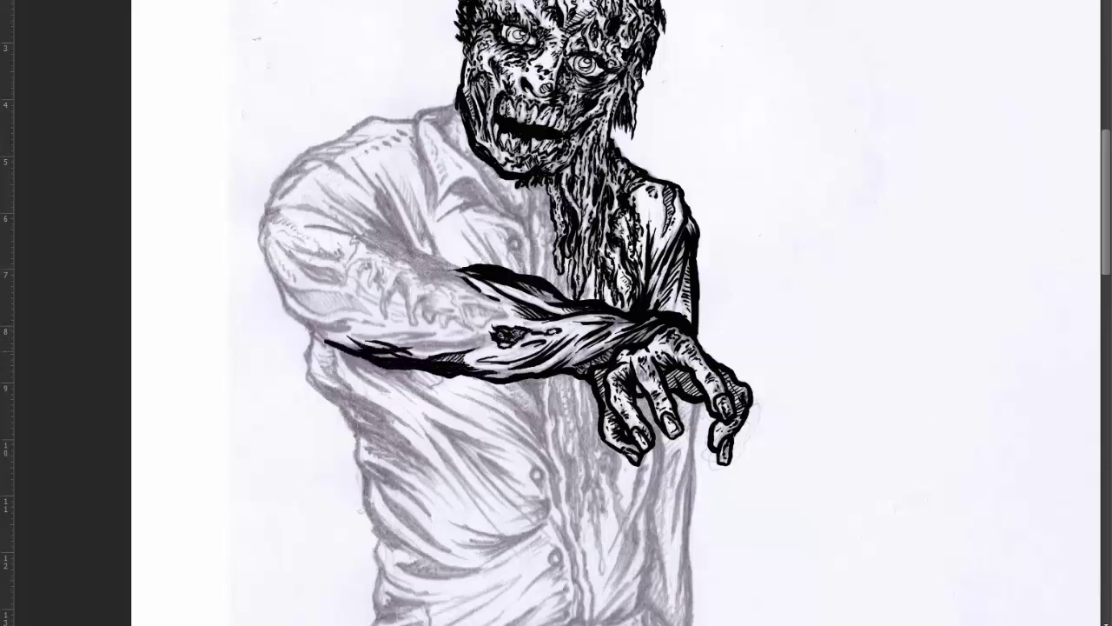
{"action": "mouse_move", "coordinate": [483, 340]}
{"action": "left_mouse_down"}
{"action": "mouse_move", "coordinate": [396, 354]}
{"action": "mouse_move", "coordinate": [359, 330]}
{"action": "mouse_move", "coordinate": [296, 323]}
{"action": "left_mouse_up"}
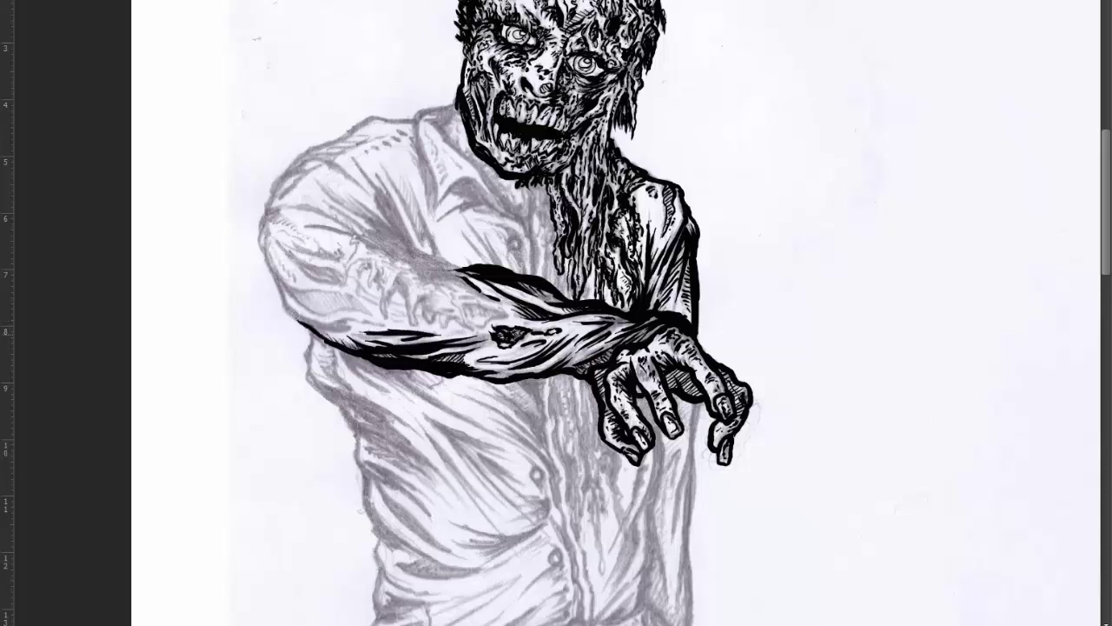
{"action": "mouse_move", "coordinate": [383, 327]}
{"action": "left_mouse_down"}
{"action": "mouse_move", "coordinate": [282, 306]}
{"action": "mouse_move", "coordinate": [260, 188]}
{"action": "left_mouse_up"}
{"action": "mouse_move", "coordinate": [261, 229]}
{"action": "left_mouse_down"}
{"action": "mouse_move", "coordinate": [290, 276]}
{"action": "mouse_move", "coordinate": [278, 247]}
{"action": "left_mouse_up"}
{"action": "left_click_drag", "start_coordinate": [379, 314], "coordinate": [310, 311]}
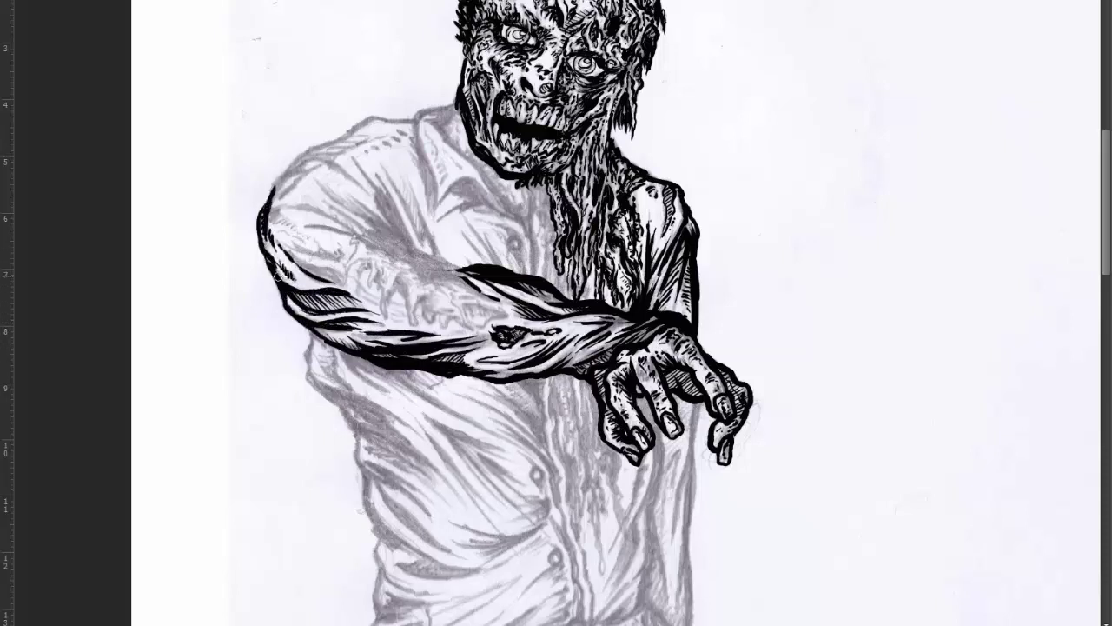
{"action": "left_click_drag", "start_coordinate": [466, 269], "coordinate": [311, 183]}
{"action": "left_click_drag", "start_coordinate": [384, 224], "coordinate": [335, 197]}
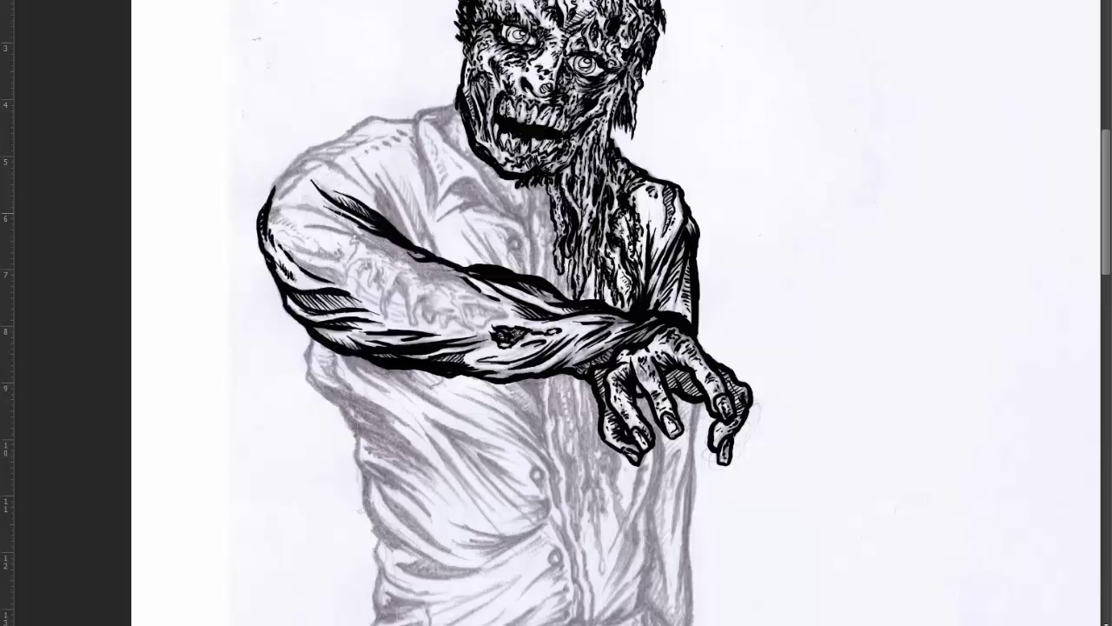
{"action": "mouse_move", "coordinate": [405, 271]}
{"action": "left_mouse_down"}
{"action": "mouse_move", "coordinate": [383, 313]}
{"action": "mouse_move", "coordinate": [379, 290]}
{"action": "mouse_move", "coordinate": [362, 282]}
{"action": "left_mouse_up"}
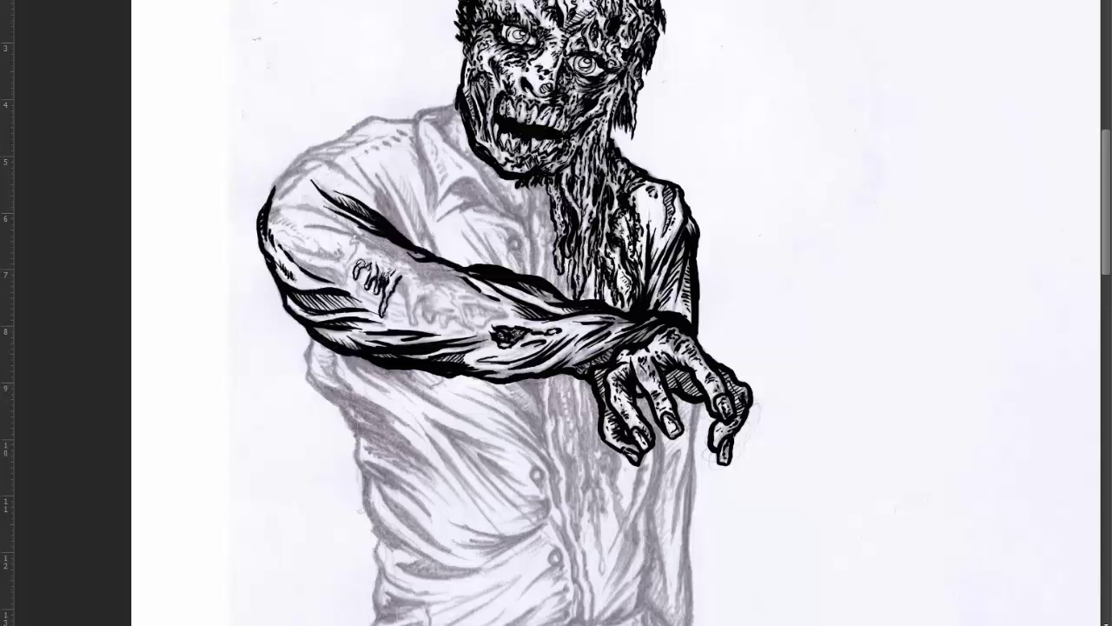
{"action": "mouse_move", "coordinate": [364, 235]}
{"action": "left_mouse_down"}
{"action": "mouse_move", "coordinate": [347, 280]}
{"action": "mouse_move", "coordinate": [292, 207]}
{"action": "mouse_move", "coordinate": [407, 276]}
{"action": "mouse_move", "coordinate": [406, 324]}
{"action": "mouse_move", "coordinate": [445, 330]}
{"action": "mouse_move", "coordinate": [460, 293]}
{"action": "mouse_move", "coordinate": [513, 322]}
{"action": "mouse_move", "coordinate": [502, 311]}
{"action": "mouse_move", "coordinate": [495, 323]}
{"action": "mouse_move", "coordinate": [478, 290]}
{"action": "mouse_move", "coordinate": [426, 265]}
{"action": "left_mouse_up"}
{"action": "mouse_move", "coordinate": [436, 271]}
{"action": "left_mouse_down"}
{"action": "mouse_move", "coordinate": [418, 261]}
{"action": "mouse_move", "coordinate": [425, 283]}
{"action": "mouse_move", "coordinate": [451, 270]}
{"action": "mouse_move", "coordinate": [439, 286]}
{"action": "left_mouse_up"}
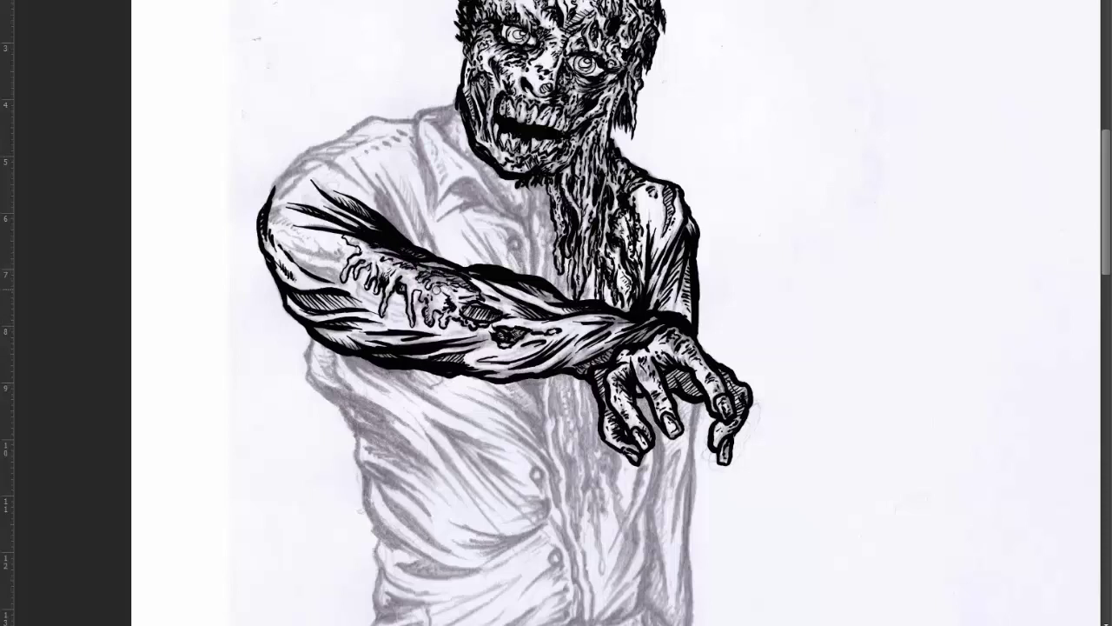
- Hatch the upper arm and shoulder, then ink the shirt collar, placket, button and chest hatching
{"action": "mouse_move", "coordinate": [323, 262]}
{"action": "left_mouse_down"}
{"action": "mouse_move", "coordinate": [278, 240]}
{"action": "mouse_move", "coordinate": [340, 256]}
{"action": "mouse_move", "coordinate": [269, 203]}
{"action": "left_mouse_up"}
{"action": "left_click_drag", "start_coordinate": [357, 163], "coordinate": [409, 239]}
{"action": "left_click_drag", "start_coordinate": [301, 155], "coordinate": [363, 194]}
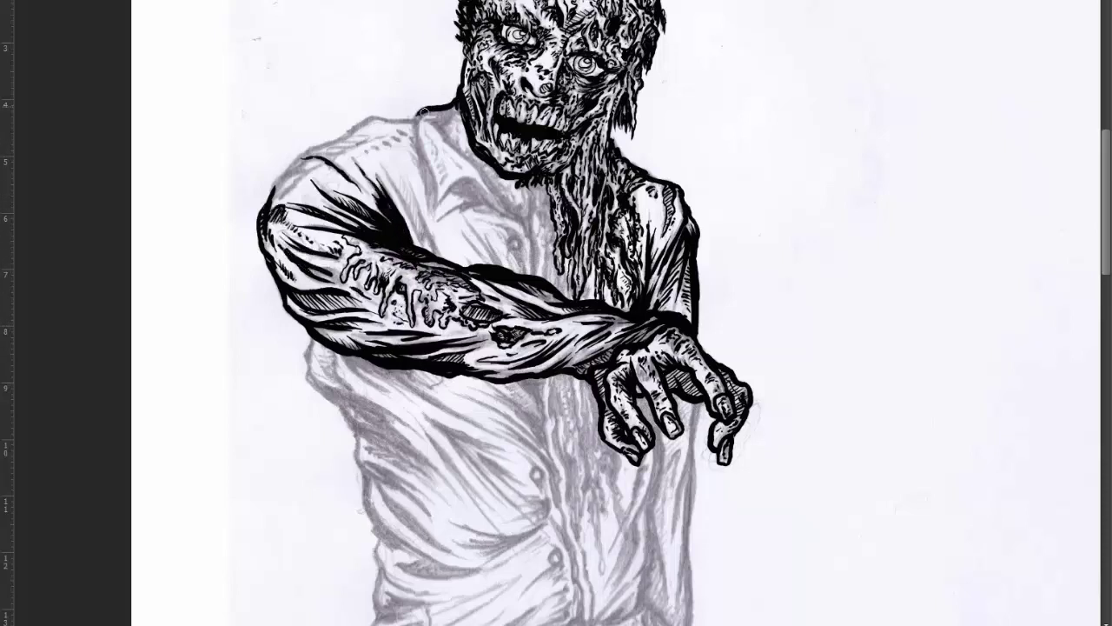
{"action": "mouse_move", "coordinate": [424, 111]}
{"action": "left_mouse_down"}
{"action": "mouse_move", "coordinate": [436, 208]}
{"action": "mouse_move", "coordinate": [521, 218]}
{"action": "left_mouse_up"}
{"action": "mouse_move", "coordinate": [486, 182]}
{"action": "left_mouse_down"}
{"action": "mouse_move", "coordinate": [426, 118]}
{"action": "mouse_move", "coordinate": [455, 113]}
{"action": "mouse_move", "coordinate": [458, 137]}
{"action": "left_mouse_up"}
{"action": "left_click_drag", "start_coordinate": [528, 195], "coordinate": [532, 275]}
{"action": "mouse_move", "coordinate": [532, 213]}
{"action": "left_mouse_down"}
{"action": "mouse_move", "coordinate": [515, 254]}
{"action": "mouse_move", "coordinate": [519, 273]}
{"action": "mouse_move", "coordinate": [483, 237]}
{"action": "mouse_move", "coordinate": [461, 261]}
{"action": "mouse_move", "coordinate": [462, 187]}
{"action": "mouse_move", "coordinate": [452, 201]}
{"action": "mouse_move", "coordinate": [449, 156]}
{"action": "left_mouse_up"}
{"action": "left_click_drag", "start_coordinate": [521, 186], "coordinate": [546, 279]}
{"action": "left_click_drag", "start_coordinate": [539, 207], "coordinate": [569, 301]}
- Ink the left collar and left shoulder outline with hatching, and touch up the forearm
{"action": "left_click_drag", "start_coordinate": [426, 173], "coordinate": [421, 253]}
{"action": "mouse_move", "coordinate": [410, 139]}
{"action": "left_mouse_down"}
{"action": "mouse_move", "coordinate": [425, 214]}
{"action": "mouse_move", "coordinate": [424, 193]}
{"action": "left_mouse_up"}
{"action": "mouse_move", "coordinate": [413, 116]}
{"action": "left_mouse_down"}
{"action": "mouse_move", "coordinate": [339, 132]}
{"action": "mouse_move", "coordinate": [275, 202]}
{"action": "left_mouse_up"}
{"action": "left_click_drag", "start_coordinate": [392, 136], "coordinate": [295, 184]}
{"action": "left_click_drag", "start_coordinate": [338, 154], "coordinate": [278, 200]}
{"action": "left_click_drag", "start_coordinate": [467, 266], "coordinate": [434, 263]}
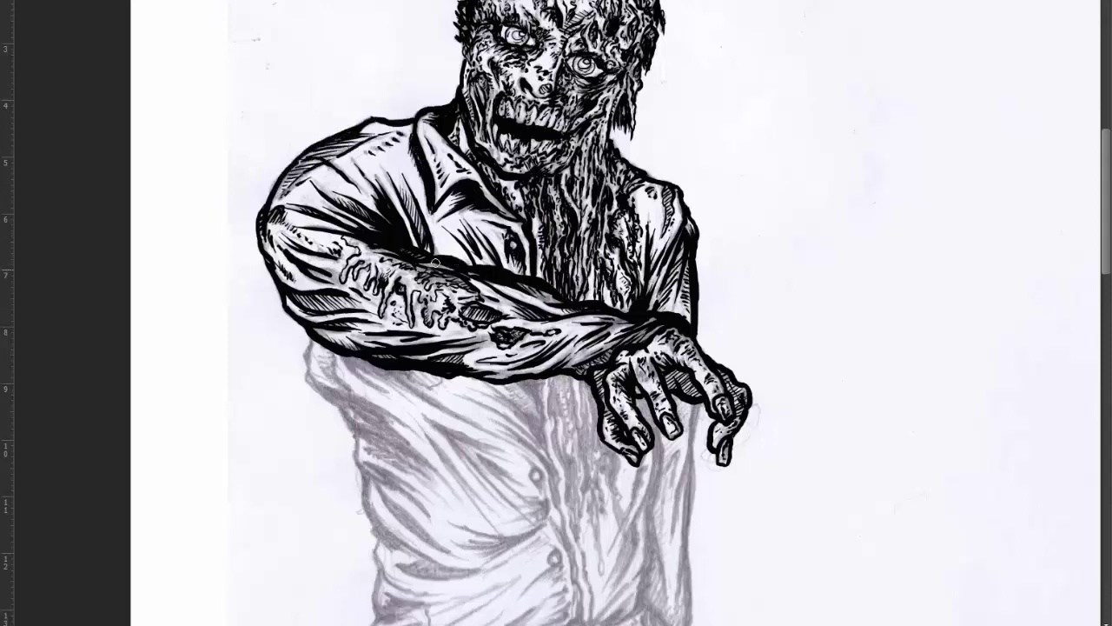
- Ink a long thick drip from the hand down the shirt, plus the shirt edge with hatch ticks
{"action": "scroll", "coordinate": [347, 224], "scroll_direction": "down", "scroll_amount": 5}
{"action": "mouse_move", "coordinate": [652, 235]}
{"action": "left_mouse_down"}
{"action": "mouse_move", "coordinate": [639, 326]}
{"action": "mouse_move", "coordinate": [617, 352]}
{"action": "mouse_move", "coordinate": [627, 317]}
{"action": "left_mouse_up"}
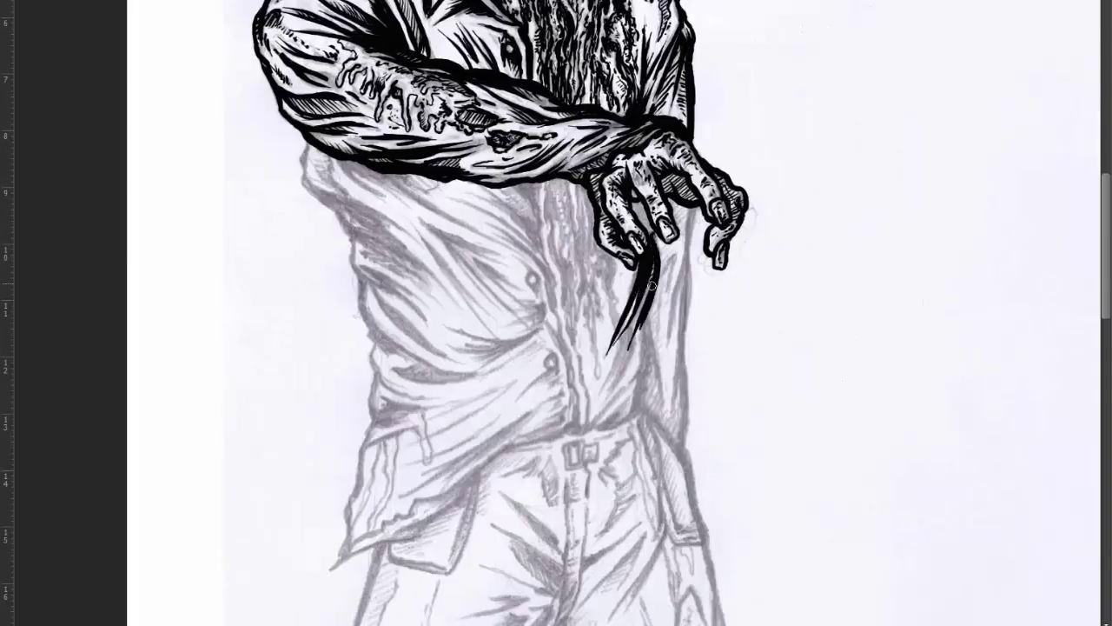
{"action": "left_click_drag", "start_coordinate": [647, 278], "coordinate": [608, 387]}
{"action": "mouse_move", "coordinate": [653, 241]}
{"action": "left_mouse_down"}
{"action": "mouse_move", "coordinate": [636, 402]}
{"action": "mouse_move", "coordinate": [598, 428]}
{"action": "left_mouse_up"}
{"action": "mouse_move", "coordinate": [631, 389]}
{"action": "left_mouse_down"}
{"action": "mouse_move", "coordinate": [608, 427]}
{"action": "mouse_move", "coordinate": [578, 433]}
{"action": "left_mouse_up"}
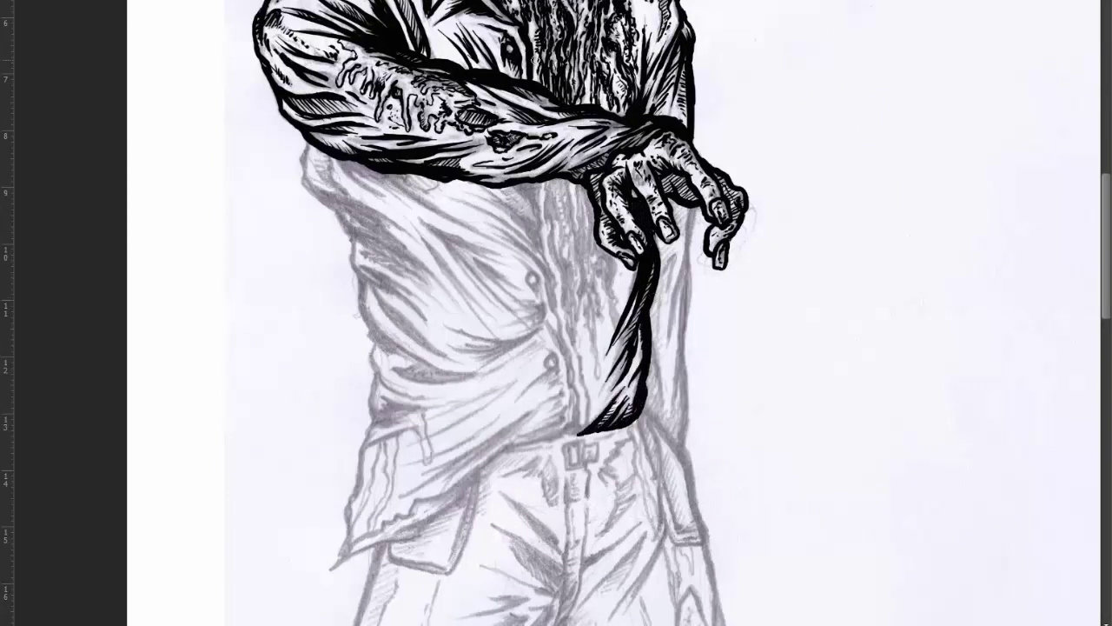
{"action": "mouse_move", "coordinate": [532, 193]}
{"action": "left_mouse_down"}
{"action": "mouse_move", "coordinate": [581, 439]}
{"action": "mouse_move", "coordinate": [537, 215]}
{"action": "mouse_move", "coordinate": [551, 271]}
{"action": "left_mouse_up"}
{"action": "left_click_drag", "start_coordinate": [543, 263], "coordinate": [550, 276]}
{"action": "left_click_drag", "start_coordinate": [552, 290], "coordinate": [558, 309]}
- Ink drips running below the wrist and down the shirt edge beneath the hand
{"action": "mouse_move", "coordinate": [572, 191]}
{"action": "left_mouse_down"}
{"action": "mouse_move", "coordinate": [570, 247]}
{"action": "mouse_move", "coordinate": [448, 193]}
{"action": "left_mouse_up"}
{"action": "mouse_move", "coordinate": [639, 151]}
{"action": "left_mouse_down"}
{"action": "mouse_move", "coordinate": [575, 186]}
{"action": "mouse_move", "coordinate": [563, 274]}
{"action": "mouse_move", "coordinate": [574, 330]}
{"action": "left_mouse_up"}
{"action": "left_click_drag", "start_coordinate": [567, 264], "coordinate": [572, 357]}
{"action": "left_click_drag", "start_coordinate": [565, 287], "coordinate": [570, 354]}
{"action": "left_click_drag", "start_coordinate": [547, 238], "coordinate": [562, 294]}
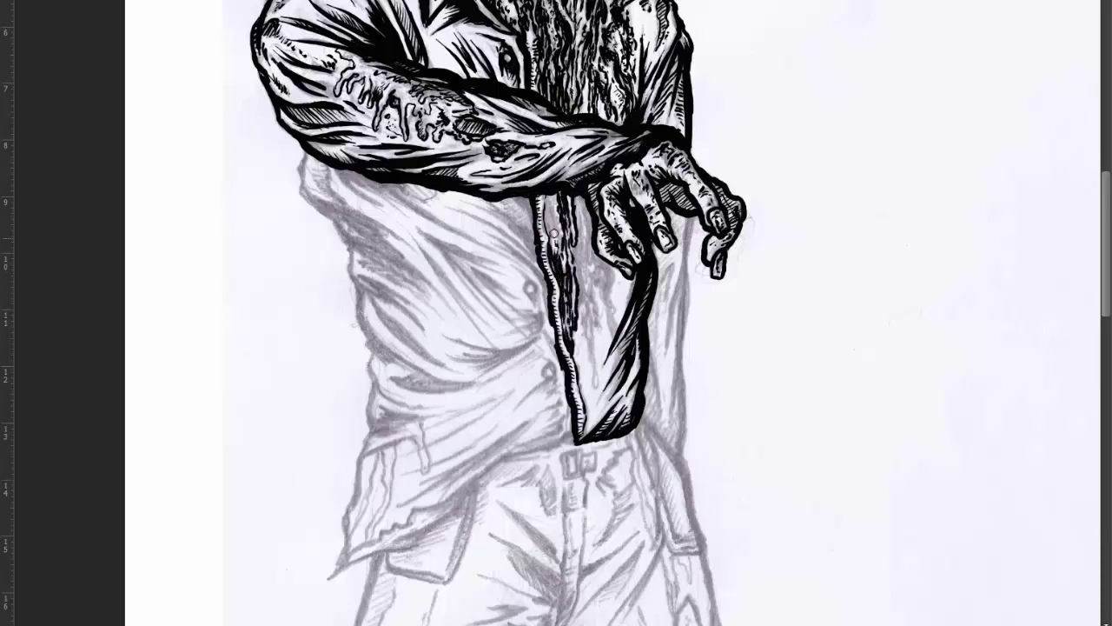
{"action": "mouse_move", "coordinate": [547, 194]}
{"action": "left_mouse_down"}
{"action": "mouse_move", "coordinate": [549, 245]}
{"action": "mouse_move", "coordinate": [561, 247]}
{"action": "left_mouse_up"}
{"action": "mouse_move", "coordinate": [578, 207]}
{"action": "left_mouse_down"}
{"action": "mouse_move", "coordinate": [588, 252]}
{"action": "mouse_move", "coordinate": [573, 277]}
{"action": "mouse_move", "coordinate": [611, 338]}
{"action": "left_mouse_up"}
{"action": "left_click_drag", "start_coordinate": [608, 278], "coordinate": [598, 325]}
{"action": "left_click_drag", "start_coordinate": [612, 255], "coordinate": [598, 279]}
{"action": "mouse_move", "coordinate": [609, 252]}
{"action": "left_mouse_down"}
{"action": "mouse_move", "coordinate": [611, 299]}
{"action": "mouse_move", "coordinate": [588, 391]}
{"action": "left_mouse_up"}
{"action": "left_click_drag", "start_coordinate": [582, 266], "coordinate": [585, 391]}
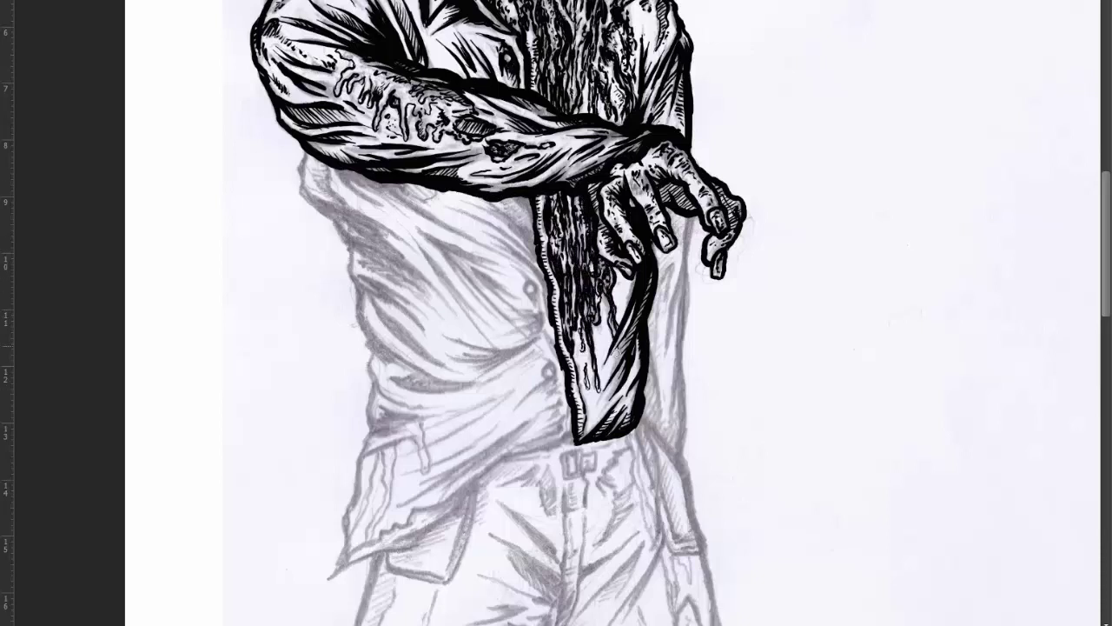
- Outline the hanging shirt flap's right edge and fill it with dark hatching
{"action": "left_click_drag", "start_coordinate": [695, 217], "coordinate": [667, 356]}
{"action": "left_click_drag", "start_coordinate": [681, 254], "coordinate": [655, 328]}
{"action": "left_click_drag", "start_coordinate": [671, 276], "coordinate": [652, 330]}
{"action": "mouse_move", "coordinate": [689, 278]}
{"action": "left_mouse_down"}
{"action": "mouse_move", "coordinate": [676, 375]}
{"action": "mouse_move", "coordinate": [652, 416]}
{"action": "mouse_move", "coordinate": [686, 472]}
{"action": "left_mouse_up"}
{"action": "left_click_drag", "start_coordinate": [688, 391], "coordinate": [680, 457]}
{"action": "mouse_move", "coordinate": [681, 357]}
{"action": "left_mouse_down"}
{"action": "mouse_move", "coordinate": [681, 421]}
{"action": "mouse_move", "coordinate": [647, 437]}
{"action": "left_mouse_up"}
{"action": "mouse_move", "coordinate": [669, 384]}
{"action": "left_mouse_down"}
{"action": "mouse_move", "coordinate": [643, 431]}
{"action": "mouse_move", "coordinate": [647, 405]}
{"action": "mouse_move", "coordinate": [664, 421]}
{"action": "left_mouse_up"}
{"action": "left_click_drag", "start_coordinate": [660, 309], "coordinate": [647, 355]}
{"action": "left_click_drag", "start_coordinate": [665, 279], "coordinate": [646, 330]}
{"action": "left_click_drag", "start_coordinate": [672, 242], "coordinate": [652, 271]}
{"action": "left_click_drag", "start_coordinate": [694, 221], "coordinate": [613, 372]}
- Shade under the sleeve and ink the two shirt buttons, bottom edge and placket
{"action": "mouse_move", "coordinate": [532, 192]}
{"action": "left_mouse_down"}
{"action": "mouse_move", "coordinate": [502, 248]}
{"action": "mouse_move", "coordinate": [462, 252]}
{"action": "left_mouse_up"}
{"action": "mouse_move", "coordinate": [405, 216]}
{"action": "left_mouse_down"}
{"action": "mouse_move", "coordinate": [335, 167]}
{"action": "mouse_move", "coordinate": [427, 219]}
{"action": "left_mouse_up"}
{"action": "mouse_move", "coordinate": [372, 181]}
{"action": "left_mouse_down"}
{"action": "mouse_move", "coordinate": [479, 242]}
{"action": "mouse_move", "coordinate": [441, 203]}
{"action": "left_mouse_up"}
{"action": "mouse_move", "coordinate": [528, 236]}
{"action": "left_mouse_down"}
{"action": "mouse_move", "coordinate": [468, 267]}
{"action": "mouse_move", "coordinate": [535, 293]}
{"action": "left_mouse_up"}
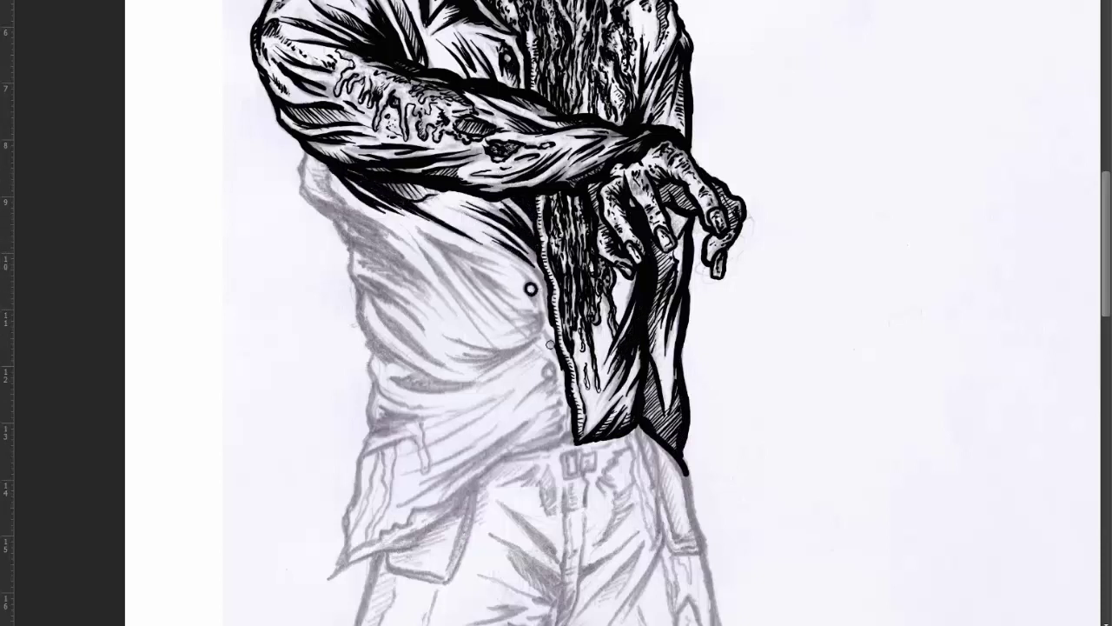
{"action": "mouse_move", "coordinate": [547, 365]}
{"action": "left_mouse_down"}
{"action": "mouse_move", "coordinate": [551, 377]}
{"action": "mouse_move", "coordinate": [521, 412]}
{"action": "mouse_move", "coordinate": [532, 402]}
{"action": "mouse_move", "coordinate": [553, 434]}
{"action": "left_mouse_up"}
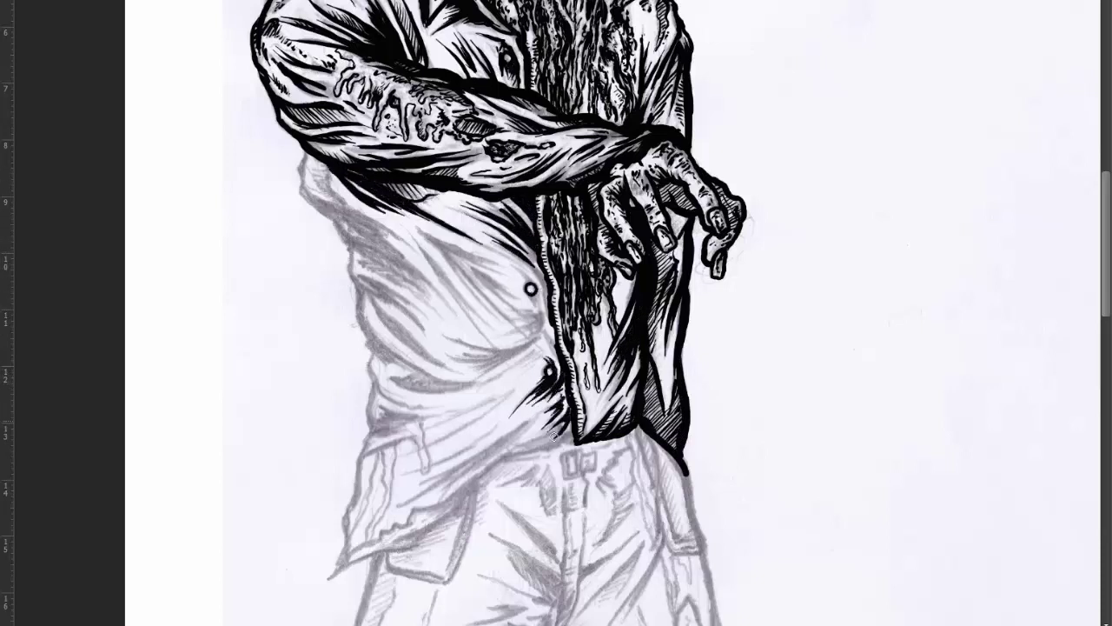
{"action": "mouse_move", "coordinate": [496, 457]}
{"action": "left_mouse_down"}
{"action": "mouse_move", "coordinate": [576, 441]}
{"action": "mouse_move", "coordinate": [492, 468]}
{"action": "left_mouse_up"}
{"action": "left_click_drag", "start_coordinate": [547, 328], "coordinate": [556, 352]}
{"action": "left_click_drag", "start_coordinate": [540, 271], "coordinate": [535, 303]}
{"action": "left_click_drag", "start_coordinate": [531, 245], "coordinate": [520, 266]}
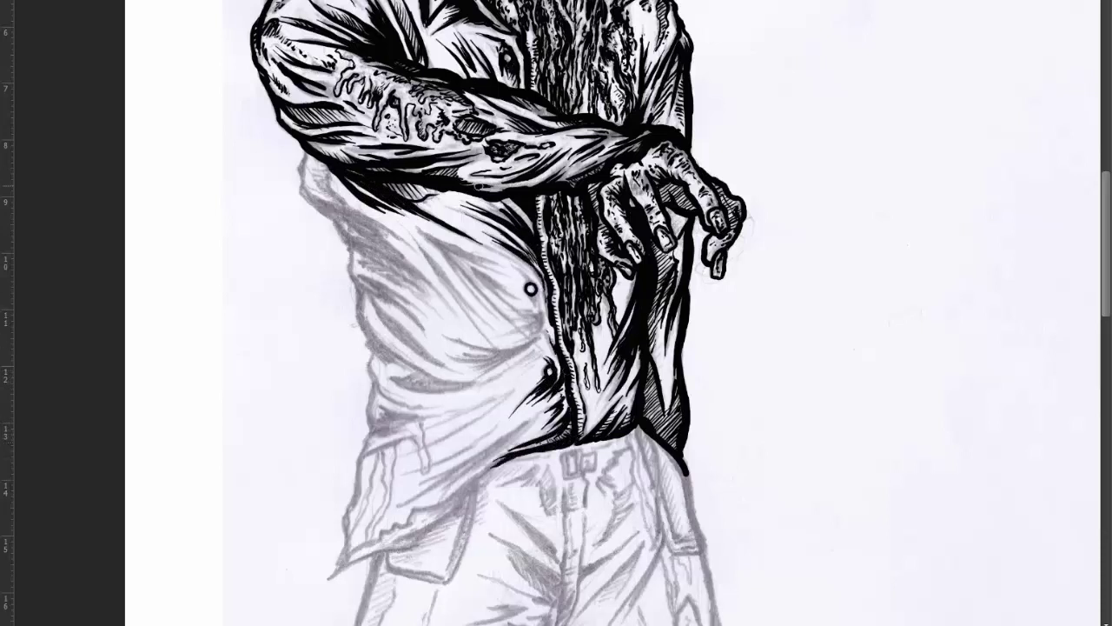
- Hatch the shirt's left side and folds beside the buttons and under the sleeve
{"action": "mouse_move", "coordinate": [547, 309]}
{"action": "left_mouse_down"}
{"action": "mouse_move", "coordinate": [511, 336]}
{"action": "mouse_move", "coordinate": [471, 266]}
{"action": "mouse_move", "coordinate": [431, 236]}
{"action": "left_mouse_up"}
{"action": "left_click_drag", "start_coordinate": [513, 323], "coordinate": [422, 228]}
{"action": "mouse_move", "coordinate": [396, 256]}
{"action": "left_mouse_down"}
{"action": "mouse_move", "coordinate": [304, 181]}
{"action": "mouse_move", "coordinate": [401, 252]}
{"action": "mouse_move", "coordinate": [313, 172]}
{"action": "mouse_move", "coordinate": [326, 206]}
{"action": "mouse_move", "coordinate": [405, 249]}
{"action": "left_mouse_up"}
{"action": "mouse_move", "coordinate": [344, 224]}
{"action": "left_mouse_down"}
{"action": "mouse_move", "coordinate": [434, 291]}
{"action": "mouse_move", "coordinate": [439, 329]}
{"action": "mouse_move", "coordinate": [356, 254]}
{"action": "left_mouse_up"}
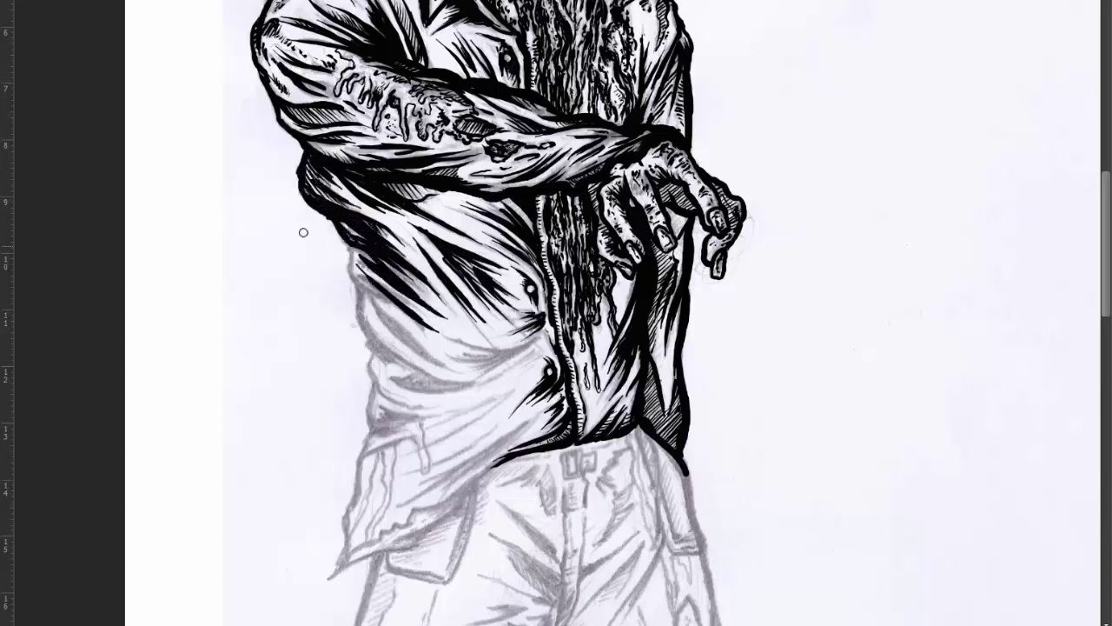
{"action": "left_click_drag", "start_coordinate": [393, 309], "coordinate": [349, 246]}
{"action": "left_click_drag", "start_coordinate": [316, 212], "coordinate": [432, 379]}
{"action": "left_click_drag", "start_coordinate": [356, 328], "coordinate": [401, 369]}
- Hatch down the lower shirt and ink the jagged torn edge of the shirt tail
{"action": "mouse_move", "coordinate": [494, 358]}
{"action": "left_mouse_down"}
{"action": "mouse_move", "coordinate": [527, 341]}
{"action": "mouse_move", "coordinate": [466, 357]}
{"action": "left_mouse_up"}
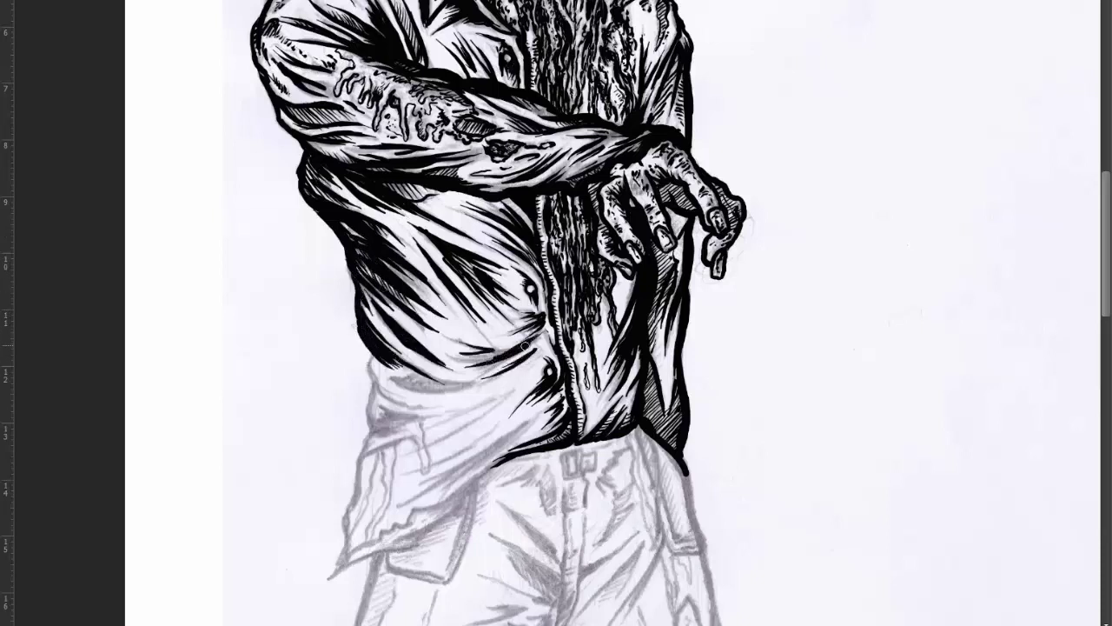
{"action": "left_click_drag", "start_coordinate": [532, 375], "coordinate": [437, 428]}
{"action": "left_click_drag", "start_coordinate": [539, 417], "coordinate": [420, 486]}
{"action": "mouse_move", "coordinate": [492, 476]}
{"action": "left_mouse_down"}
{"action": "mouse_move", "coordinate": [395, 553]}
{"action": "mouse_move", "coordinate": [325, 580]}
{"action": "mouse_move", "coordinate": [377, 541]}
{"action": "left_mouse_up"}
{"action": "left_click_drag", "start_coordinate": [464, 493], "coordinate": [333, 572]}
{"action": "left_click_drag", "start_coordinate": [433, 515], "coordinate": [373, 551]}
- Hatch the lower-left shirt edge, outline the tail's left side, and start the trouser pocket
{"action": "left_click_drag", "start_coordinate": [472, 372], "coordinate": [380, 387]}
{"action": "left_click_drag", "start_coordinate": [375, 379], "coordinate": [362, 346]}
{"action": "left_click_drag", "start_coordinate": [434, 412], "coordinate": [361, 351]}
{"action": "left_click_drag", "start_coordinate": [409, 438], "coordinate": [363, 382]}
{"action": "left_click_drag", "start_coordinate": [440, 411], "coordinate": [370, 426]}
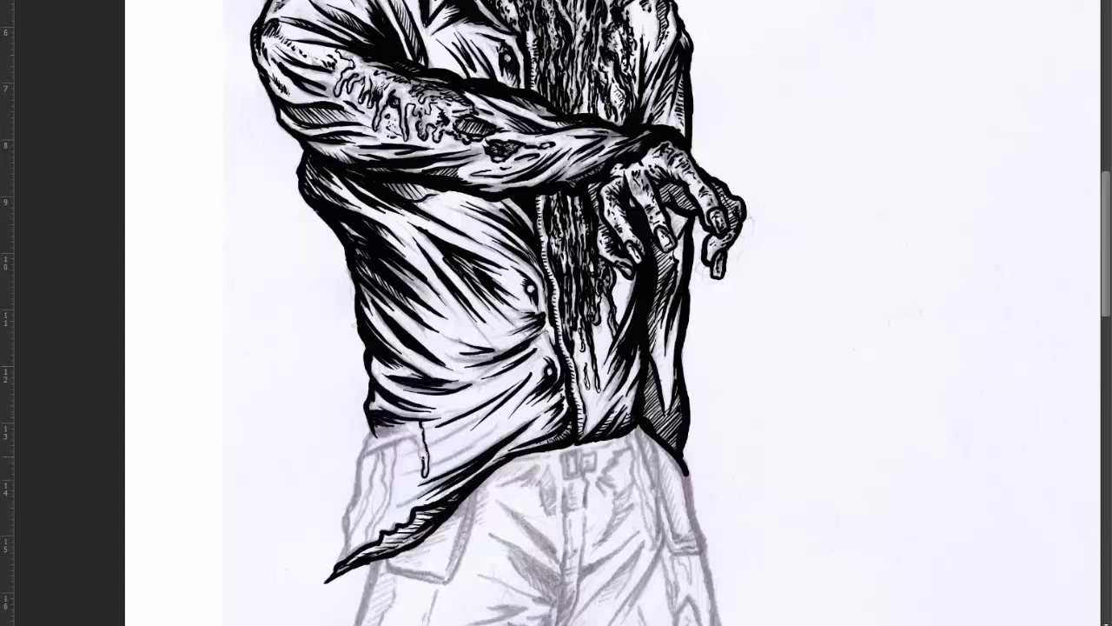
{"action": "left_click_drag", "start_coordinate": [426, 474], "coordinate": [395, 478]}
{"action": "left_click_drag", "start_coordinate": [372, 540], "coordinate": [393, 481]}
{"action": "mouse_move", "coordinate": [385, 441]}
{"action": "left_mouse_down"}
{"action": "mouse_move", "coordinate": [337, 560]}
{"action": "mouse_move", "coordinate": [393, 455]}
{"action": "left_mouse_up"}
{"action": "left_click_drag", "start_coordinate": [638, 436], "coordinate": [605, 228]}
- Outline the trouser pocket and ink the right shirt flap's left, bottom and right edges
{"action": "left_click_drag", "start_coordinate": [445, 279], "coordinate": [415, 372]}
{"action": "left_click_drag", "start_coordinate": [358, 357], "coordinate": [418, 367]}
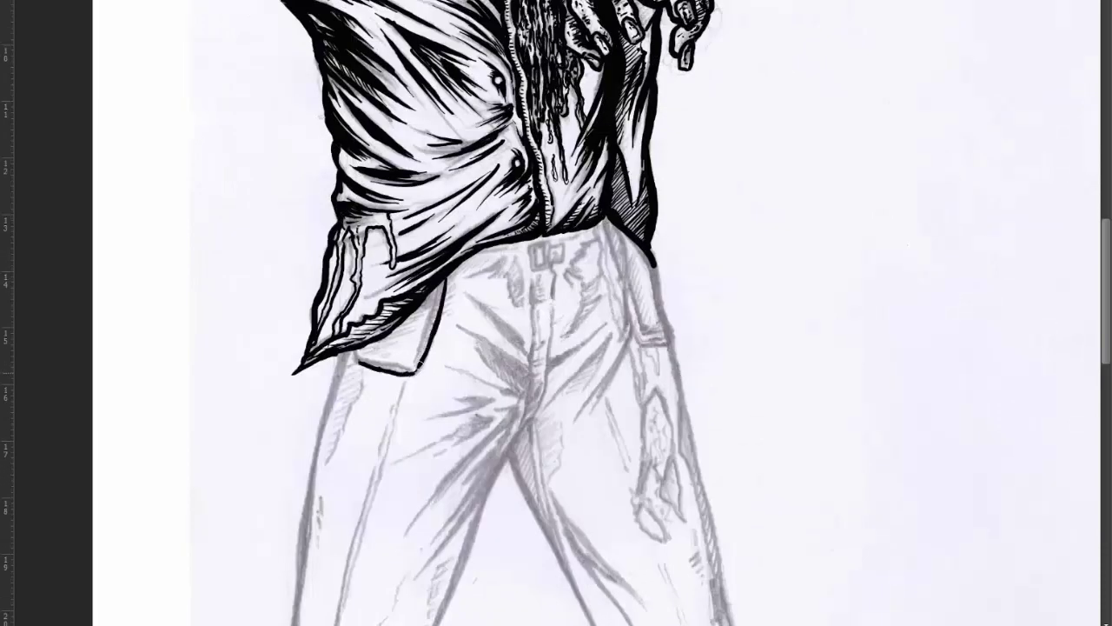
{"action": "left_click_drag", "start_coordinate": [441, 284], "coordinate": [415, 360]}
{"action": "mouse_move", "coordinate": [436, 289]}
{"action": "left_mouse_down"}
{"action": "mouse_move", "coordinate": [386, 346]}
{"action": "mouse_move", "coordinate": [403, 360]}
{"action": "left_mouse_up"}
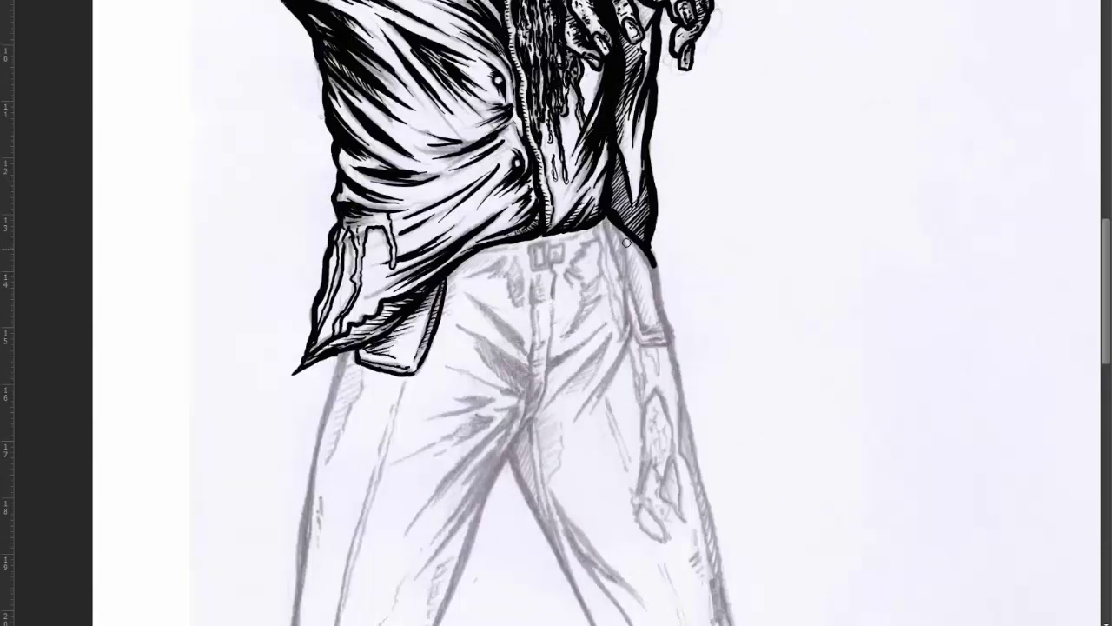
{"action": "left_click_drag", "start_coordinate": [606, 222], "coordinate": [643, 341]}
{"action": "left_click_drag", "start_coordinate": [639, 339], "coordinate": [676, 345]}
{"action": "left_click_drag", "start_coordinate": [653, 252], "coordinate": [674, 342]}
{"action": "left_click_drag", "start_coordinate": [607, 219], "coordinate": [639, 314]}
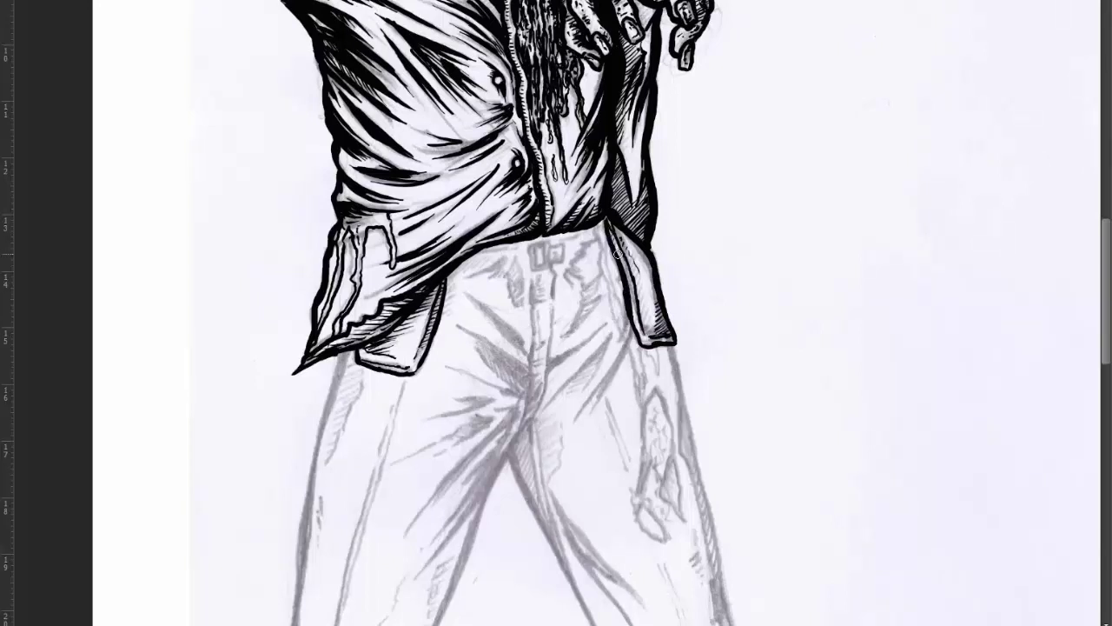
- Ink the dashed seam below the buckle, the fly line, waistband and a belt loop
{"action": "left_click_drag", "start_coordinate": [710, 307], "coordinate": [698, 207]}
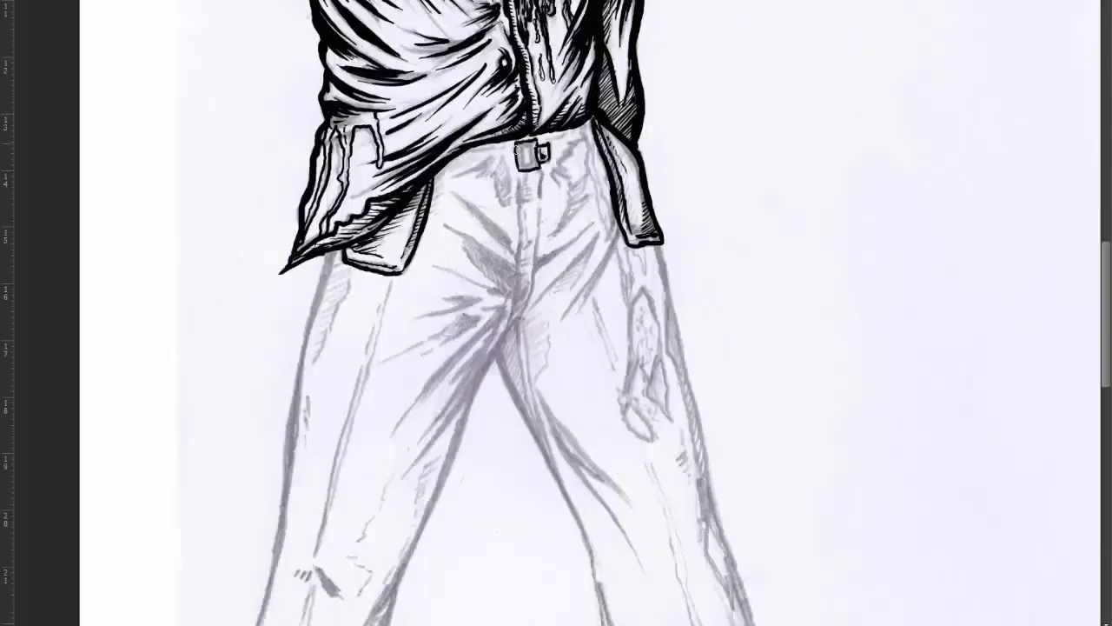
{"action": "left_click_drag", "start_coordinate": [544, 168], "coordinate": [531, 284]}
{"action": "left_click_drag", "start_coordinate": [521, 241], "coordinate": [507, 330]}
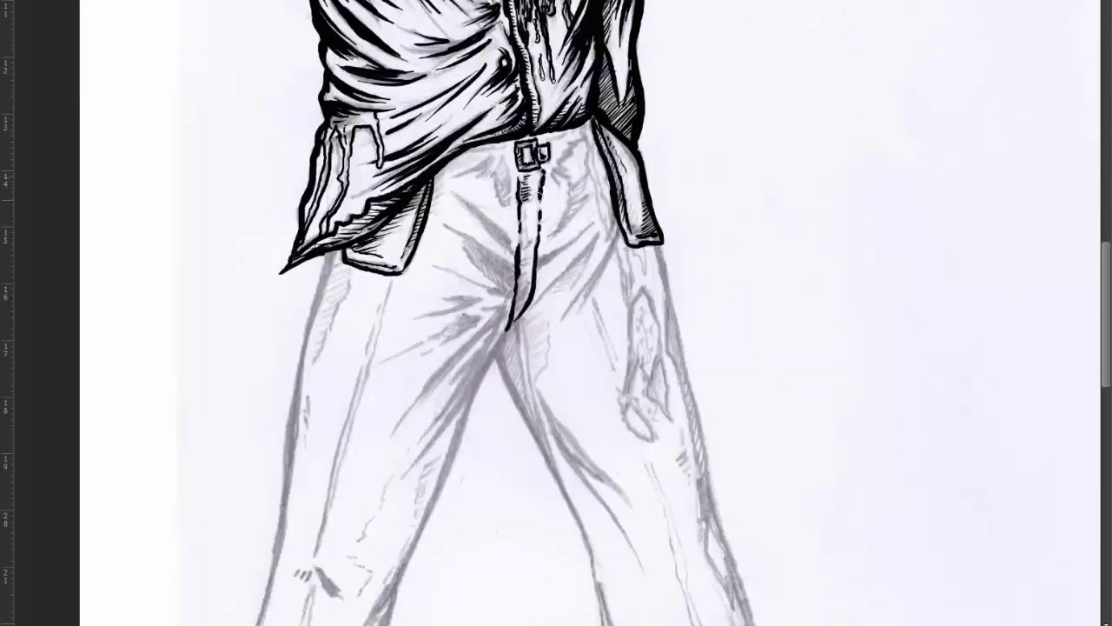
{"action": "mouse_move", "coordinate": [503, 148]}
{"action": "left_mouse_down"}
{"action": "mouse_move", "coordinate": [435, 174]}
{"action": "mouse_move", "coordinate": [433, 212]}
{"action": "left_mouse_up"}
{"action": "left_click_drag", "start_coordinate": [501, 162], "coordinate": [508, 207]}
- Ink the left trouser leg's outer edge with hatching and torn marks below the pocket
{"action": "mouse_move", "coordinate": [335, 254]}
{"action": "left_mouse_down"}
{"action": "mouse_move", "coordinate": [297, 365]}
{"action": "mouse_move", "coordinate": [285, 469]}
{"action": "mouse_move", "coordinate": [295, 346]}
{"action": "mouse_move", "coordinate": [251, 548]}
{"action": "left_mouse_up"}
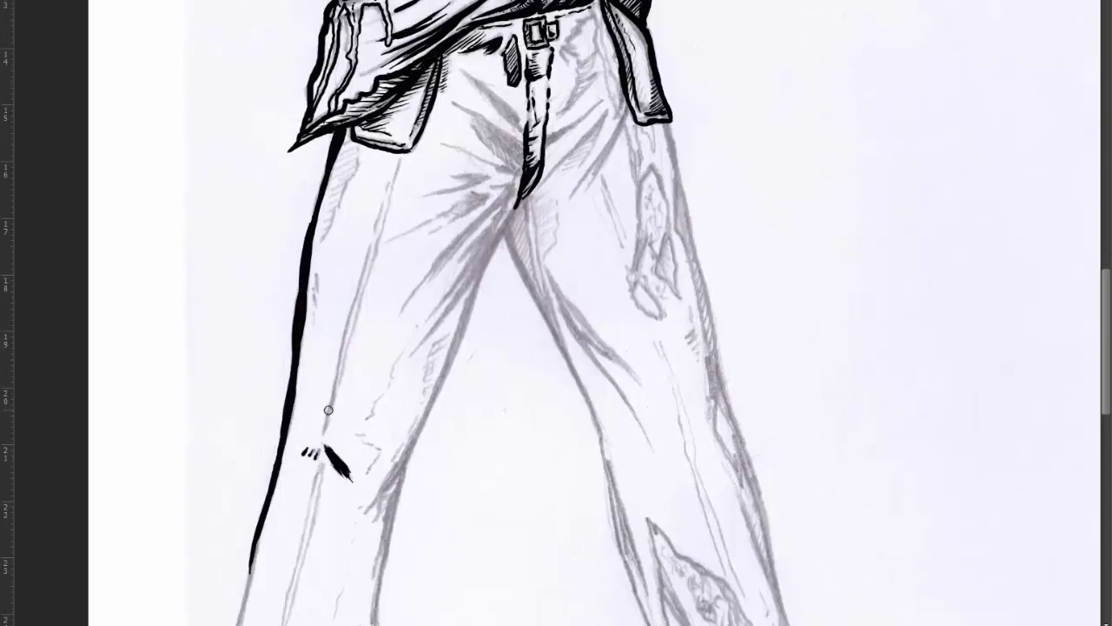
{"action": "left_click_drag", "start_coordinate": [317, 277], "coordinate": [314, 323]}
{"action": "left_click_drag", "start_coordinate": [357, 156], "coordinate": [327, 228]}
{"action": "left_click_drag", "start_coordinate": [363, 129], "coordinate": [338, 160]}
{"action": "left_click_drag", "start_coordinate": [360, 149], "coordinate": [321, 212]}
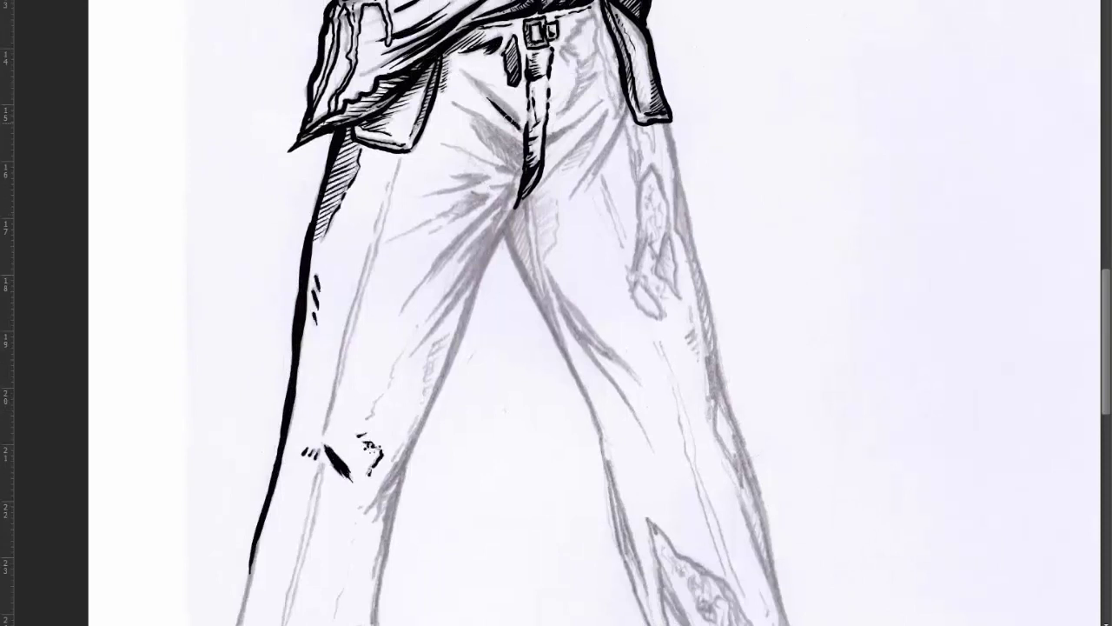
- Hatch the trousers on both sides of the fly and across the thigh
{"action": "left_click_drag", "start_coordinate": [469, 70], "coordinate": [520, 127]}
{"action": "left_click_drag", "start_coordinate": [596, 51], "coordinate": [557, 115]}
{"action": "left_click_drag", "start_coordinate": [592, 80], "coordinate": [558, 116]}
{"action": "left_click_drag", "start_coordinate": [594, 15], "coordinate": [566, 61]}
{"action": "mouse_move", "coordinate": [606, 5]}
{"action": "left_mouse_down"}
{"action": "mouse_move", "coordinate": [591, 68]}
{"action": "mouse_move", "coordinate": [638, 193]}
{"action": "left_mouse_up"}
{"action": "left_click_drag", "start_coordinate": [629, 118], "coordinate": [566, 195]}
{"action": "left_click_drag", "start_coordinate": [608, 14], "coordinate": [599, 51]}
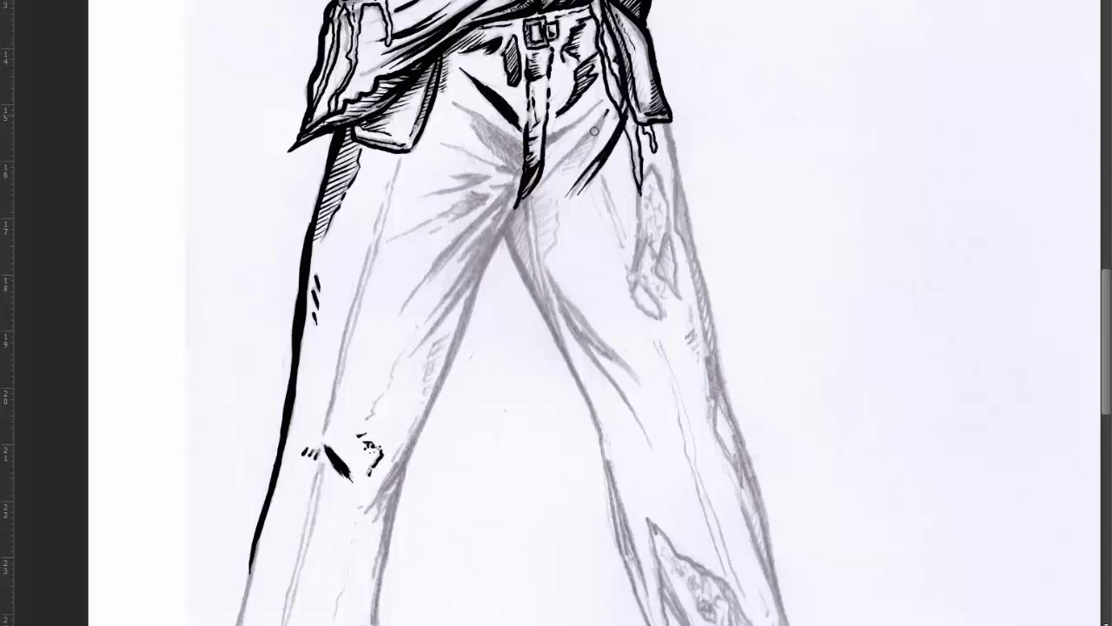
{"action": "left_click_drag", "start_coordinate": [606, 111], "coordinate": [547, 146]}
{"action": "mouse_move", "coordinate": [452, 105]}
{"action": "left_mouse_down"}
{"action": "mouse_move", "coordinate": [519, 148]}
{"action": "mouse_move", "coordinate": [521, 167]}
{"action": "mouse_move", "coordinate": [416, 434]}
{"action": "mouse_move", "coordinate": [370, 507]}
{"action": "left_mouse_up"}
- Ink the left leg's inner edge and fan hatch strokes across the inner thigh and crotch
{"action": "mouse_move", "coordinate": [434, 341]}
{"action": "left_mouse_down"}
{"action": "mouse_move", "coordinate": [427, 388]}
{"action": "mouse_move", "coordinate": [368, 421]}
{"action": "left_mouse_up"}
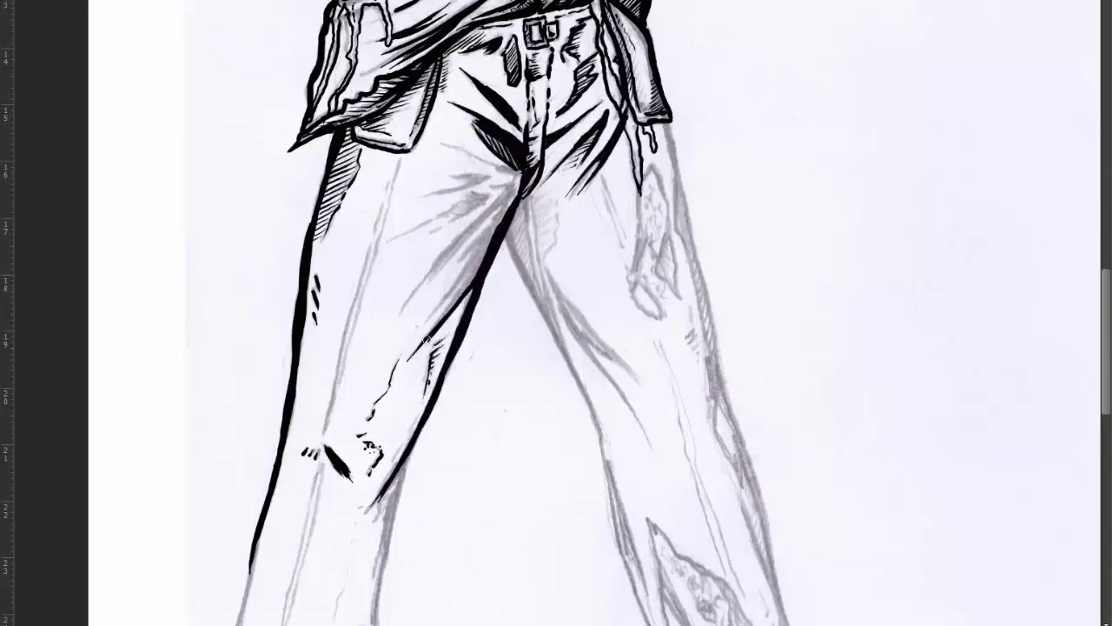
{"action": "left_click_drag", "start_coordinate": [497, 228], "coordinate": [422, 344]}
{"action": "left_click_drag", "start_coordinate": [507, 210], "coordinate": [426, 319]}
{"action": "left_click_drag", "start_coordinate": [514, 191], "coordinate": [400, 316]}
{"action": "left_click_drag", "start_coordinate": [461, 242], "coordinate": [405, 306]}
{"action": "left_click_drag", "start_coordinate": [488, 196], "coordinate": [398, 236]}
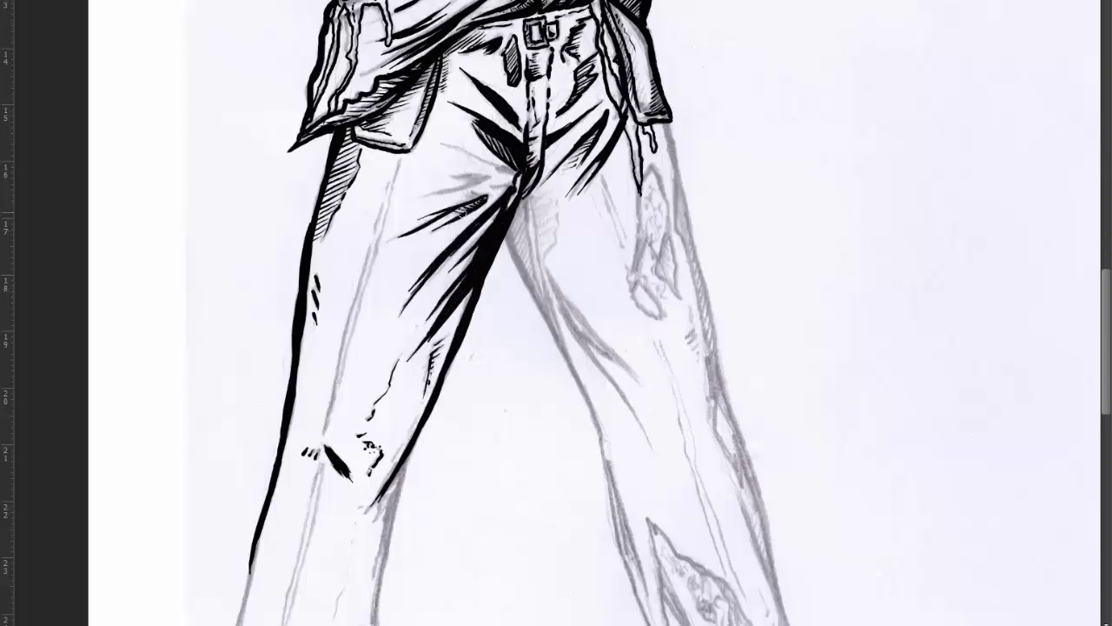
{"action": "left_click_drag", "start_coordinate": [443, 139], "coordinate": [512, 169]}
{"action": "left_click_drag", "start_coordinate": [489, 184], "coordinate": [415, 198]}
- Ink the left leg's inner and outer edges down to the hem, hatching above the cuff
{"action": "left_click_drag", "start_coordinate": [483, 208], "coordinate": [457, 290]}
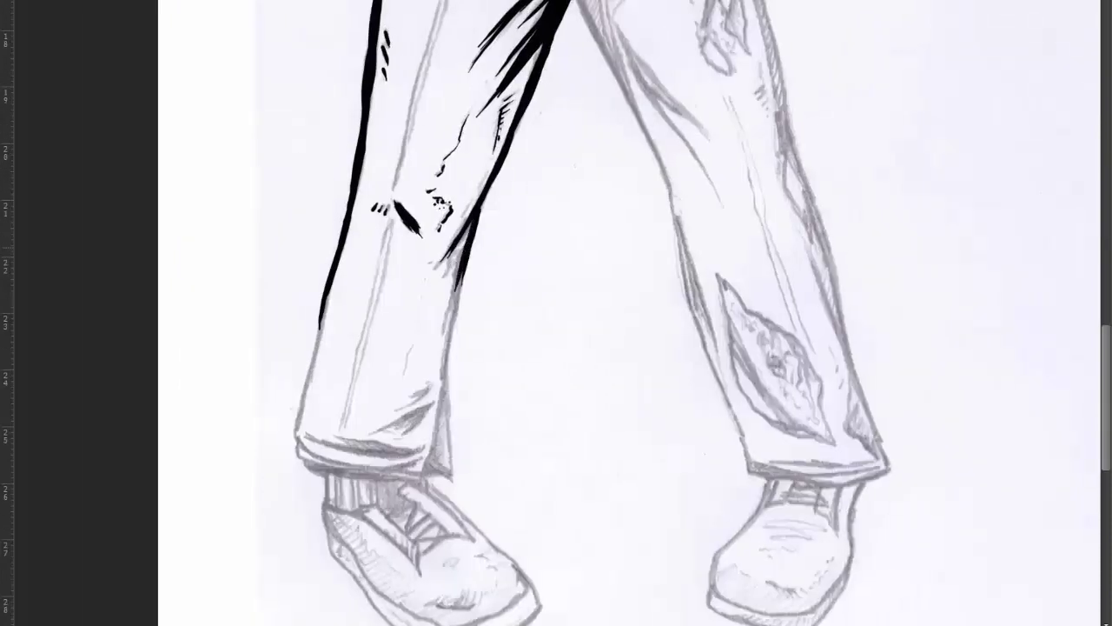
{"action": "left_click_drag", "start_coordinate": [420, 332], "coordinate": [403, 377]}
{"action": "left_click_drag", "start_coordinate": [466, 271], "coordinate": [443, 476]}
{"action": "mouse_move", "coordinate": [452, 398]}
{"action": "left_mouse_down"}
{"action": "mouse_move", "coordinate": [434, 476]}
{"action": "mouse_move", "coordinate": [431, 379]}
{"action": "left_mouse_up"}
{"action": "left_click_drag", "start_coordinate": [432, 382], "coordinate": [373, 432]}
{"action": "left_click_drag", "start_coordinate": [432, 404], "coordinate": [396, 433]}
{"action": "left_click_drag", "start_coordinate": [409, 476], "coordinate": [314, 468]}
{"action": "mouse_move", "coordinate": [346, 309]}
{"action": "left_mouse_down"}
{"action": "mouse_move", "coordinate": [314, 460]}
{"action": "mouse_move", "coordinate": [439, 489]}
{"action": "mouse_move", "coordinate": [318, 441]}
{"action": "left_mouse_up"}
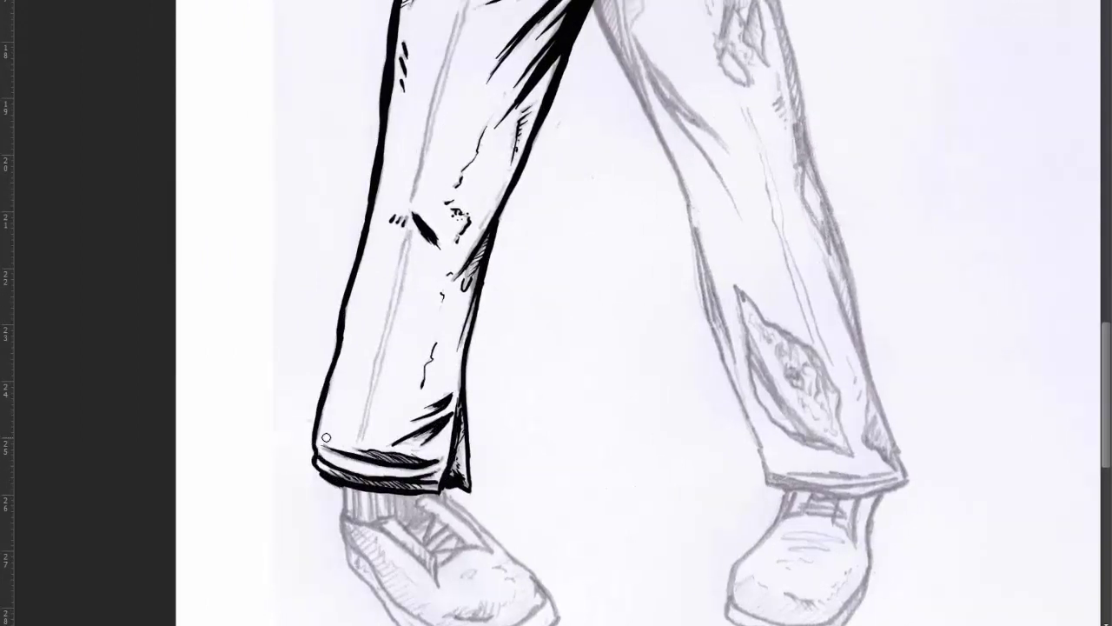
- Add thin lines along the left inner leg and ink the cuff and top of the shoe
{"action": "left_click_drag", "start_coordinate": [408, 230], "coordinate": [360, 440]}
{"action": "left_click_drag", "start_coordinate": [396, 304], "coordinate": [366, 438]}
{"action": "mouse_move", "coordinate": [434, 173]}
{"action": "left_mouse_down"}
{"action": "mouse_move", "coordinate": [399, 417]}
{"action": "mouse_move", "coordinate": [391, 396]}
{"action": "mouse_move", "coordinate": [377, 437]}
{"action": "left_mouse_up"}
{"action": "left_click_drag", "start_coordinate": [384, 404], "coordinate": [422, 261]}
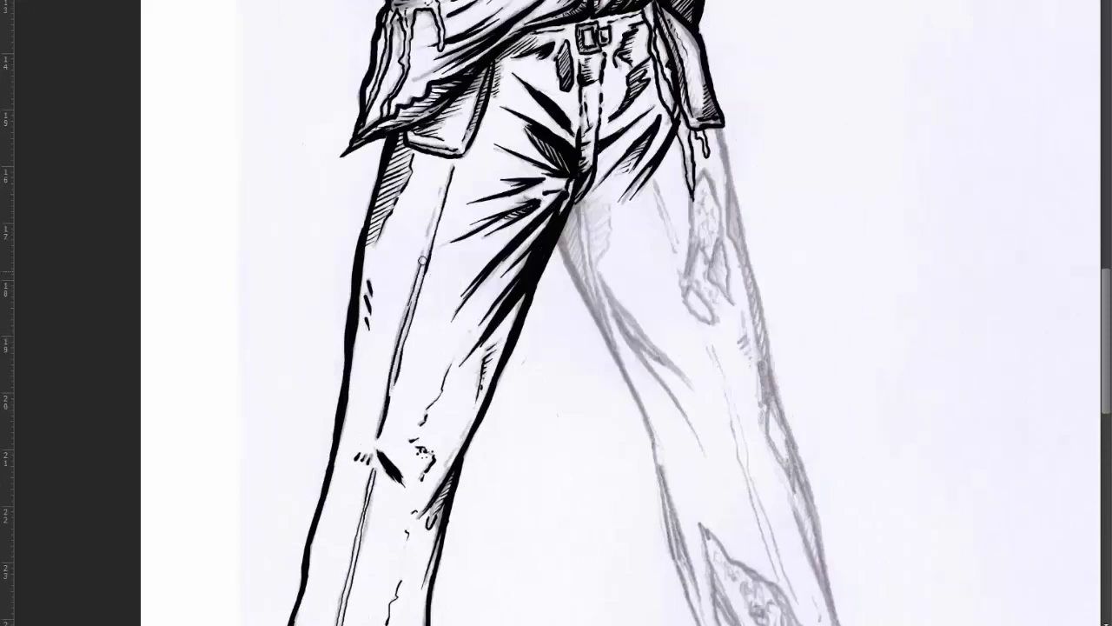
{"action": "left_click_drag", "start_coordinate": [431, 210], "coordinate": [421, 266]}
{"action": "scroll", "coordinate": [423, 260], "scroll_direction": "down", "scroll_amount": 5}
{"action": "mouse_move", "coordinate": [370, 379]}
{"action": "left_mouse_down"}
{"action": "mouse_move", "coordinate": [379, 410]}
{"action": "mouse_move", "coordinate": [429, 417]}
{"action": "left_mouse_up"}
{"action": "mouse_move", "coordinate": [471, 384]}
{"action": "left_mouse_down"}
{"action": "mouse_move", "coordinate": [581, 474]}
{"action": "mouse_move", "coordinate": [472, 526]}
{"action": "mouse_move", "coordinate": [384, 464]}
{"action": "mouse_move", "coordinate": [500, 556]}
{"action": "mouse_move", "coordinate": [587, 502]}
{"action": "left_mouse_up"}
- Trace the left shoe's thick sole and ink its tongue and laces
{"action": "left_click_drag", "start_coordinate": [470, 557], "coordinate": [573, 513]}
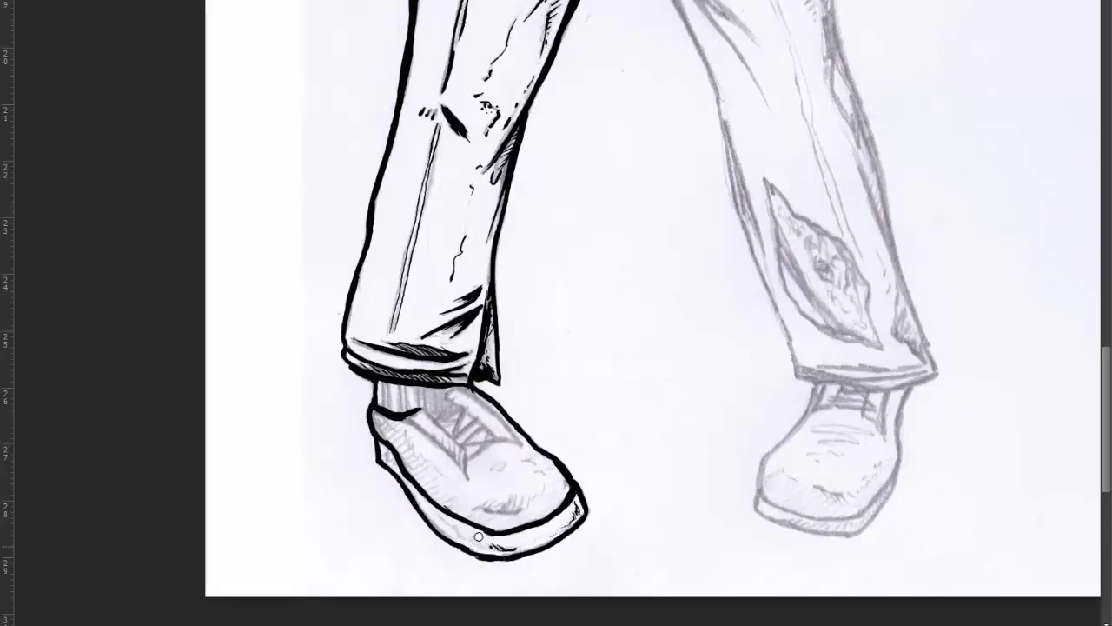
{"action": "left_click_drag", "start_coordinate": [477, 535], "coordinate": [434, 518]}
{"action": "mouse_move", "coordinate": [450, 389]}
{"action": "left_mouse_down"}
{"action": "mouse_move", "coordinate": [500, 439]}
{"action": "mouse_move", "coordinate": [523, 444]}
{"action": "left_mouse_up"}
{"action": "left_click_drag", "start_coordinate": [378, 408], "coordinate": [469, 452]}
{"action": "left_click_drag", "start_coordinate": [470, 448], "coordinate": [469, 478]}
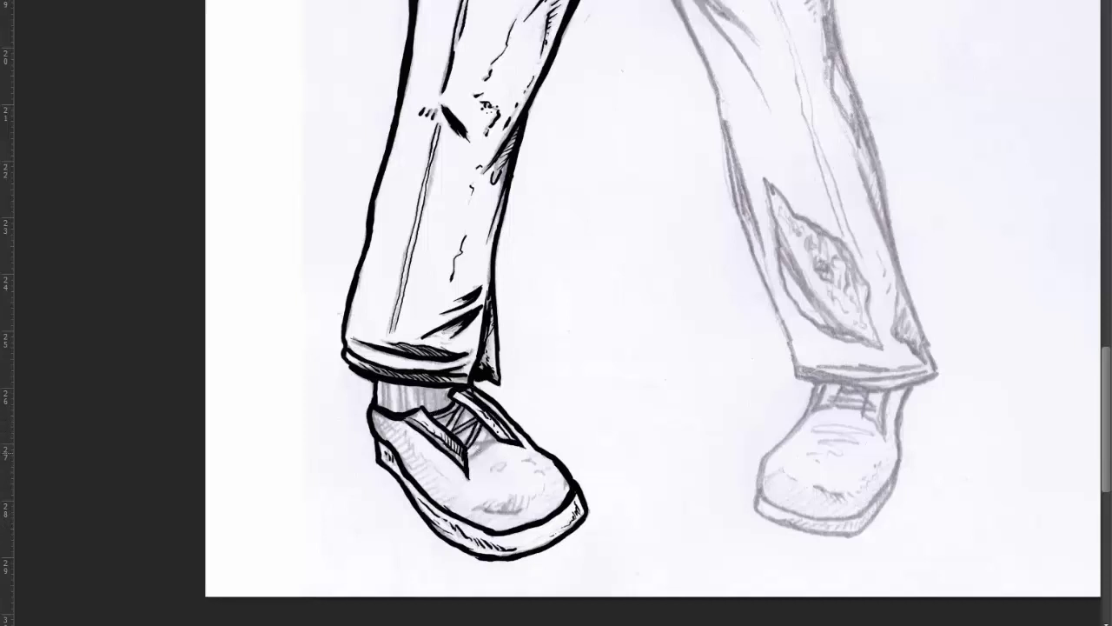
- Hatch the left shoe's toe, side and sole, plus the sock between cuff and shoe
{"action": "mouse_move", "coordinate": [500, 456]}
{"action": "left_mouse_down"}
{"action": "mouse_move", "coordinate": [556, 482]}
{"action": "mouse_move", "coordinate": [482, 517]}
{"action": "left_mouse_up"}
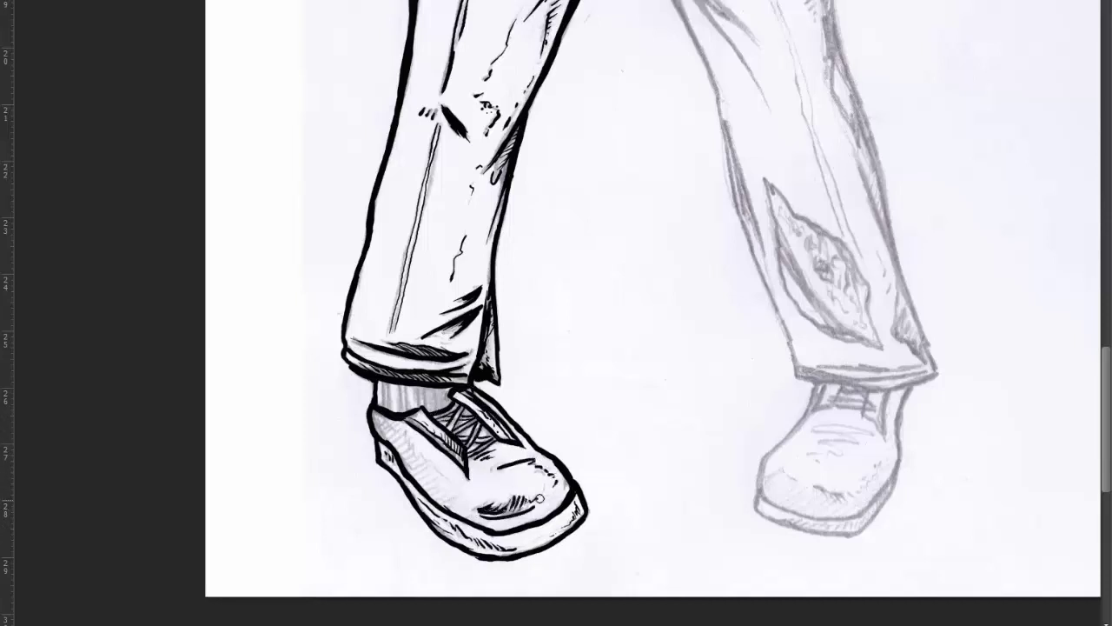
{"action": "mouse_move", "coordinate": [395, 426]}
{"action": "left_mouse_down"}
{"action": "mouse_move", "coordinate": [461, 486]}
{"action": "mouse_move", "coordinate": [410, 463]}
{"action": "mouse_move", "coordinate": [435, 495]}
{"action": "left_mouse_up"}
{"action": "left_click_drag", "start_coordinate": [427, 484], "coordinate": [452, 501]}
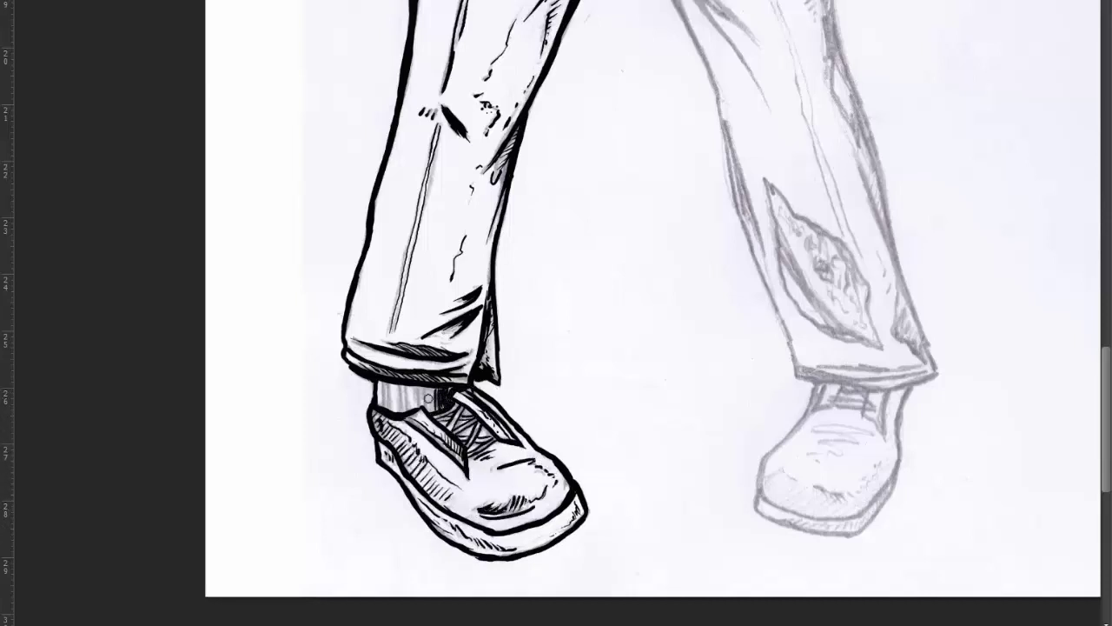
{"action": "left_click_drag", "start_coordinate": [428, 387], "coordinate": [424, 408]}
{"action": "left_click_drag", "start_coordinate": [409, 388], "coordinate": [405, 410]}
{"action": "left_click_drag", "start_coordinate": [396, 386], "coordinate": [393, 410]}
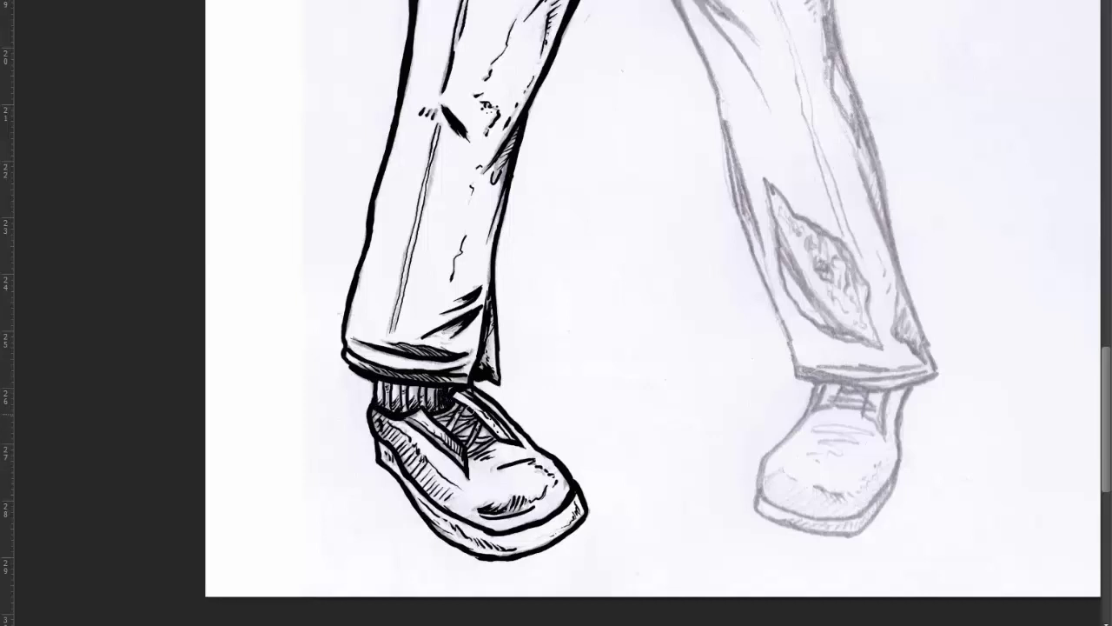
- Outline the right shoe with sole, laces and creases, then add bold strokes in the crotch
{"action": "left_click_drag", "start_coordinate": [914, 384], "coordinate": [860, 518]}
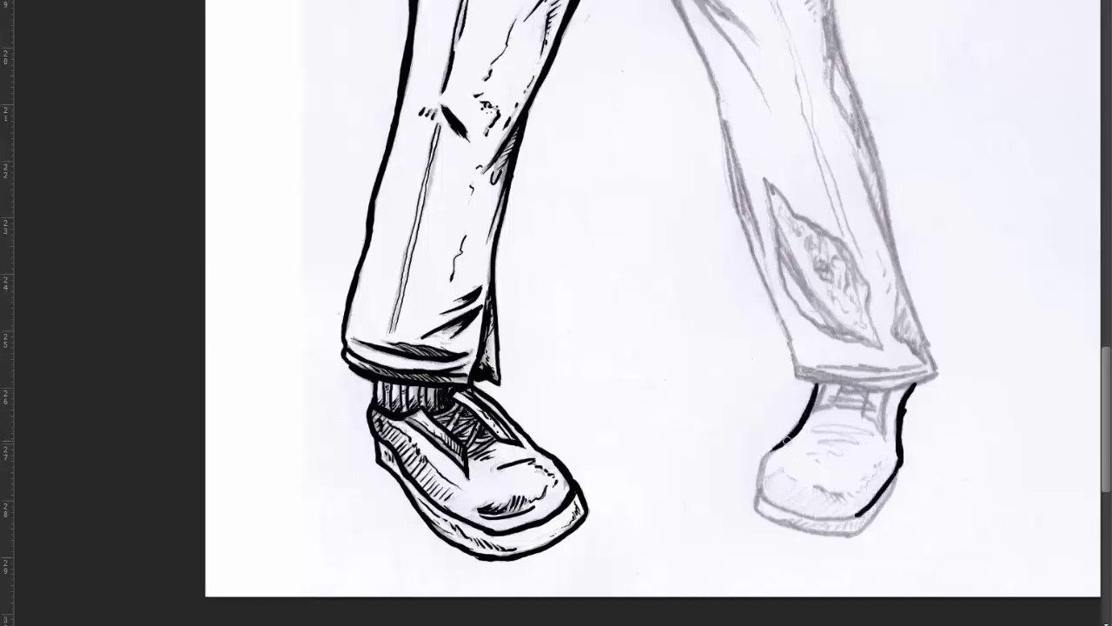
{"action": "left_click_drag", "start_coordinate": [816, 384], "coordinate": [865, 522]}
{"action": "left_click_drag", "start_coordinate": [904, 469], "coordinate": [861, 532]}
{"action": "mouse_move", "coordinate": [762, 512]}
{"action": "left_mouse_down"}
{"action": "mouse_move", "coordinate": [869, 536]}
{"action": "mouse_move", "coordinate": [888, 500]}
{"action": "left_mouse_up"}
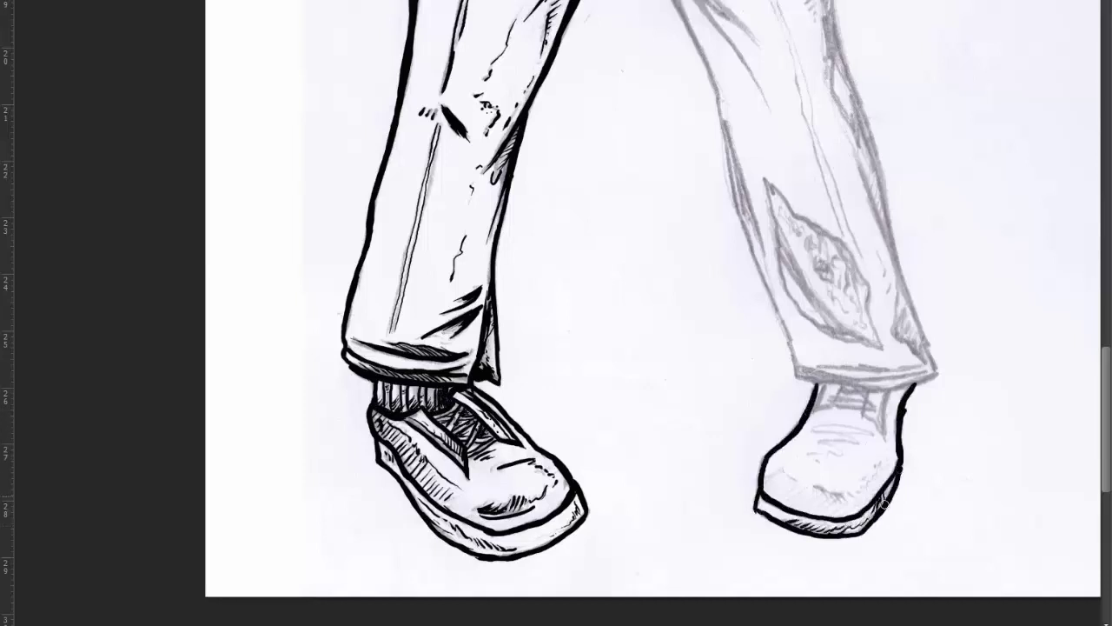
{"action": "mouse_move", "coordinate": [796, 380]}
{"action": "left_mouse_down"}
{"action": "mouse_move", "coordinate": [923, 378]}
{"action": "mouse_move", "coordinate": [885, 435]}
{"action": "left_mouse_up"}
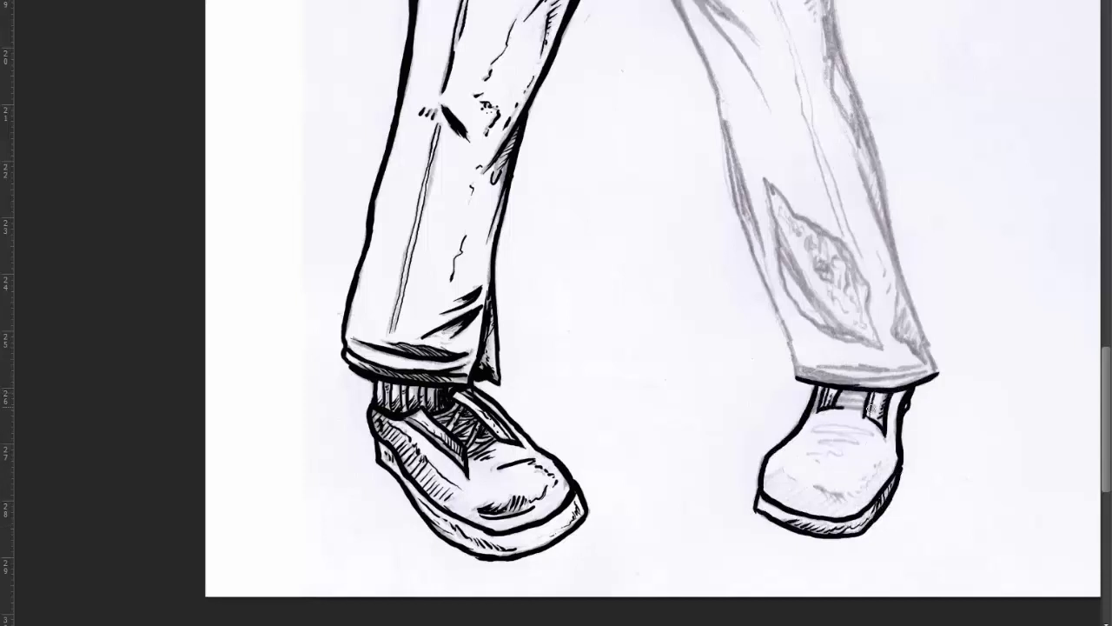
{"action": "left_click_drag", "start_coordinate": [838, 391], "coordinate": [871, 402]}
{"action": "mouse_move", "coordinate": [815, 435]}
{"action": "left_mouse_down"}
{"action": "mouse_move", "coordinate": [869, 427]}
{"action": "mouse_move", "coordinate": [867, 488]}
{"action": "left_mouse_up"}
{"action": "mouse_move", "coordinate": [766, 470]}
{"action": "left_mouse_down"}
{"action": "mouse_move", "coordinate": [818, 508]}
{"action": "mouse_move", "coordinate": [872, 520]}
{"action": "left_mouse_up"}
{"action": "left_click_drag", "start_coordinate": [888, 157], "coordinate": [749, 449]}
{"action": "mouse_move", "coordinate": [483, 186]}
{"action": "left_mouse_down"}
{"action": "mouse_move", "coordinate": [553, 330]}
{"action": "mouse_move", "coordinate": [522, 260]}
{"action": "left_mouse_up"}
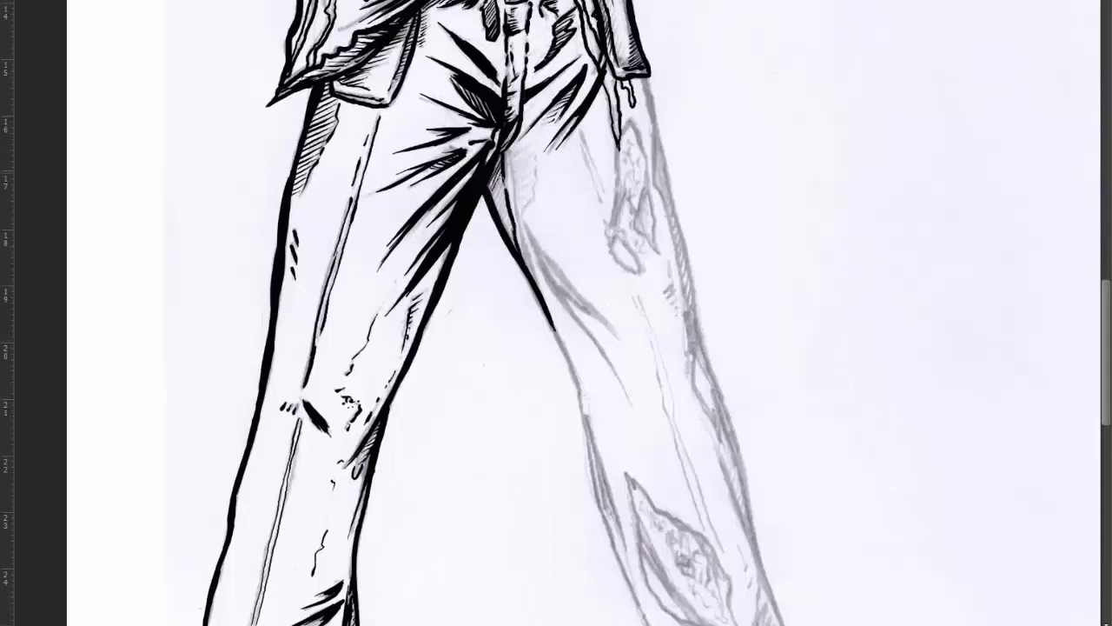
- Ink bold crotch folds and the right leg's outer outline in black
{"action": "left_click_drag", "start_coordinate": [491, 158], "coordinate": [538, 287]}
{"action": "left_click_drag", "start_coordinate": [534, 146], "coordinate": [510, 205]}
{"action": "left_click_drag", "start_coordinate": [570, 130], "coordinate": [601, 205]}
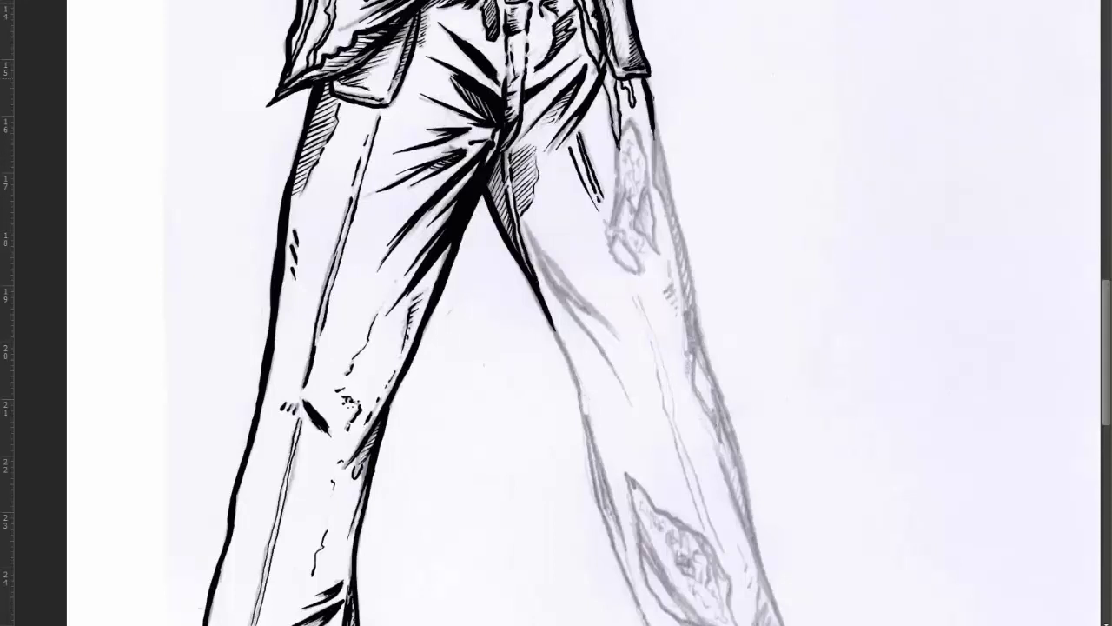
{"action": "left_click_drag", "start_coordinate": [641, 78], "coordinate": [704, 352]}
{"action": "left_click_drag", "start_coordinate": [652, 139], "coordinate": [691, 326]}
{"action": "left_click_drag", "start_coordinate": [659, 162], "coordinate": [672, 216]}
- Ink the right thigh rip with fold lines and hatching below it
{"action": "mouse_move", "coordinate": [634, 121]}
{"action": "left_mouse_down"}
{"action": "mouse_move", "coordinate": [647, 213]}
{"action": "mouse_move", "coordinate": [613, 239]}
{"action": "mouse_move", "coordinate": [627, 209]}
{"action": "mouse_move", "coordinate": [662, 262]}
{"action": "mouse_move", "coordinate": [613, 281]}
{"action": "left_mouse_up"}
{"action": "left_click_drag", "start_coordinate": [666, 287], "coordinate": [683, 316]}
{"action": "left_click_drag", "start_coordinate": [524, 224], "coordinate": [619, 334]}
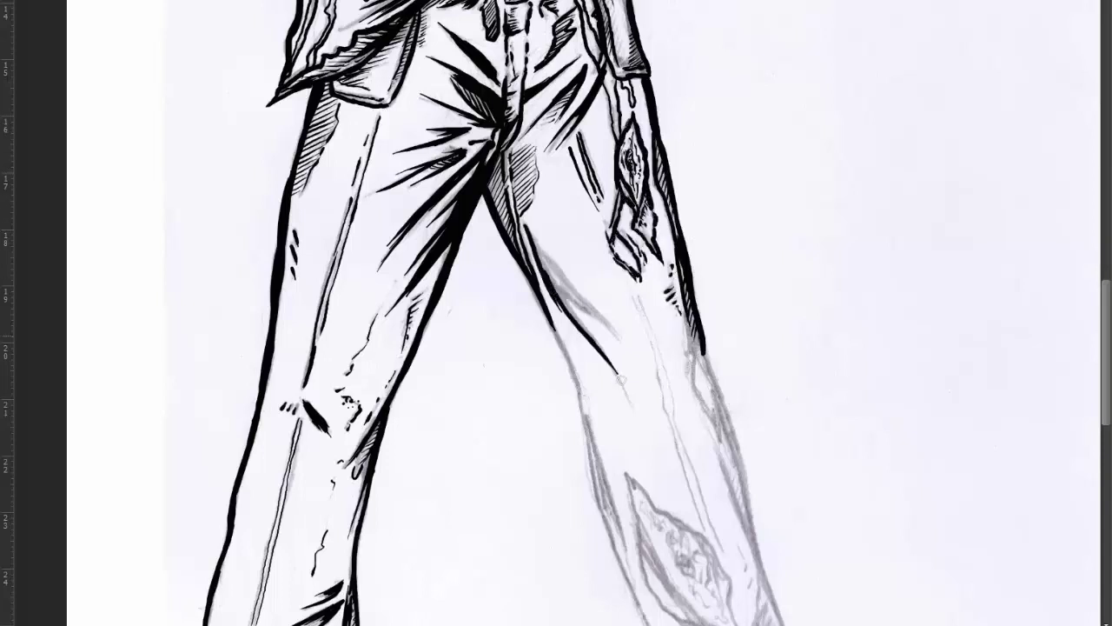
{"action": "mouse_move", "coordinate": [544, 265]}
{"action": "left_mouse_down"}
{"action": "mouse_move", "coordinate": [636, 402]}
{"action": "mouse_move", "coordinate": [584, 405]}
{"action": "left_mouse_up"}
- Ink the right leg's inner and outer edges down the trouser leg
{"action": "left_click_drag", "start_coordinate": [702, 348], "coordinate": [747, 486]}
{"action": "left_click_drag", "start_coordinate": [693, 343], "coordinate": [714, 426]}
{"action": "mouse_move", "coordinate": [706, 382]}
{"action": "left_mouse_down"}
{"action": "mouse_move", "coordinate": [738, 469]}
{"action": "mouse_move", "coordinate": [663, 285]}
{"action": "left_mouse_up"}
{"action": "scroll", "coordinate": [709, 442], "scroll_direction": "down", "scroll_amount": 5}
{"action": "left_click_drag", "start_coordinate": [548, 80], "coordinate": [624, 325]}
{"action": "left_click_drag", "start_coordinate": [577, 172], "coordinate": [631, 320]}
{"action": "left_click_drag", "start_coordinate": [656, 343], "coordinate": [707, 457]}
- Ink the right leg's inner edge, cuff hatching, and a darkened cuff bottom edge
{"action": "left_click_drag", "start_coordinate": [674, 420], "coordinate": [695, 450]}
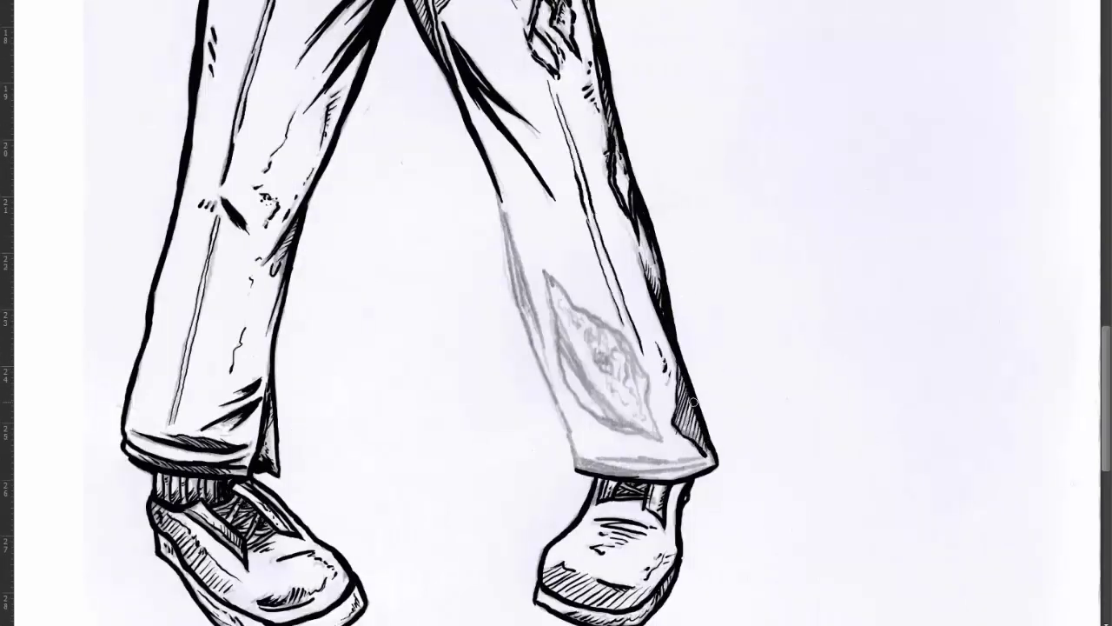
{"action": "left_click_drag", "start_coordinate": [686, 396], "coordinate": [695, 418]}
{"action": "left_click_drag", "start_coordinate": [563, 401], "coordinate": [577, 468]}
{"action": "left_click_drag", "start_coordinate": [525, 326], "coordinate": [574, 443]}
{"action": "left_click_drag", "start_coordinate": [497, 188], "coordinate": [539, 356]}
{"action": "left_click_drag", "start_coordinate": [540, 337], "coordinate": [523, 289]}
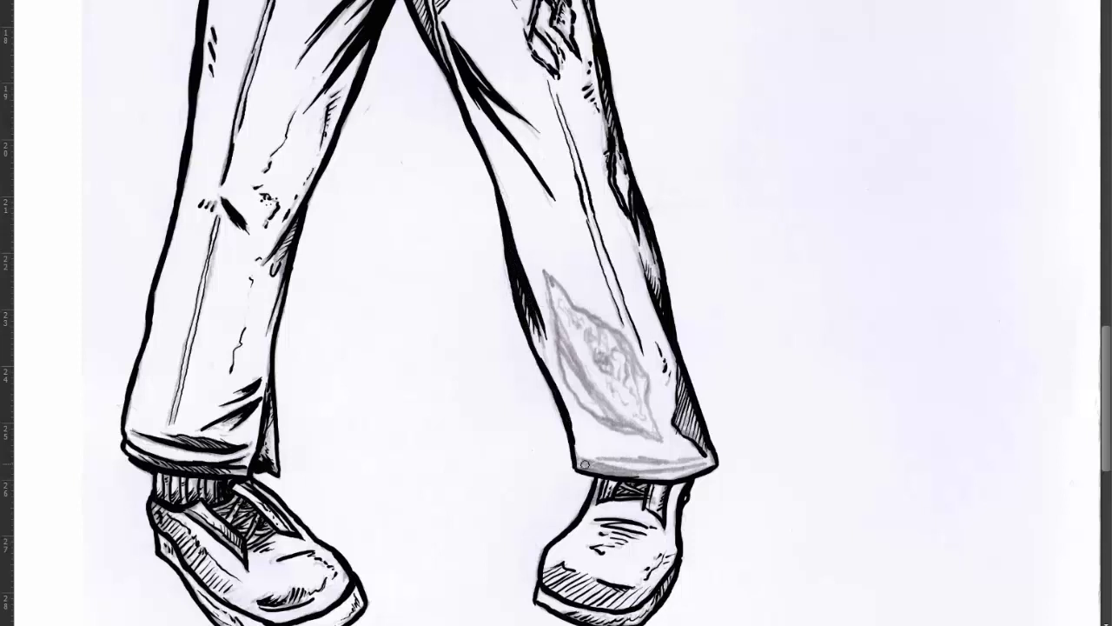
{"action": "mouse_move", "coordinate": [585, 465]}
{"action": "left_mouse_down"}
{"action": "mouse_move", "coordinate": [707, 462]}
{"action": "mouse_move", "coordinate": [697, 459]}
{"action": "left_mouse_up"}
{"action": "left_click_drag", "start_coordinate": [643, 377], "coordinate": [662, 441]}
{"action": "left_click_drag", "start_coordinate": [564, 379], "coordinate": [654, 436]}
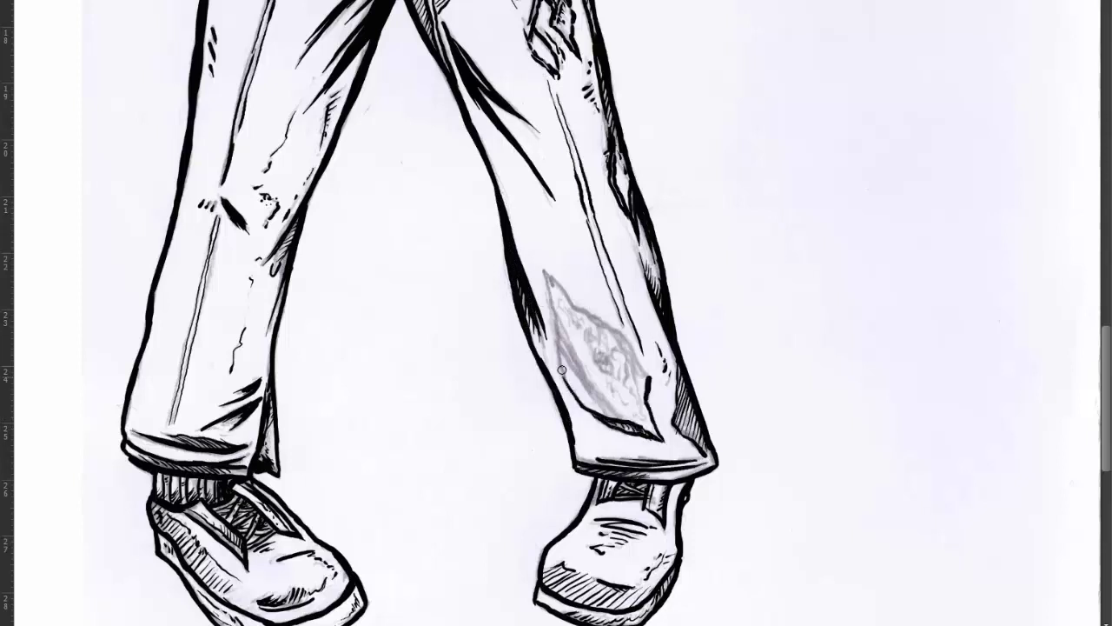
- Outline the torn patch on the right leg and fill it with dark texture
{"action": "left_click_drag", "start_coordinate": [547, 269], "coordinate": [567, 376]}
{"action": "left_click_drag", "start_coordinate": [558, 287], "coordinate": [657, 387]}
{"action": "left_click_drag", "start_coordinate": [557, 348], "coordinate": [614, 417]}
{"action": "left_click_drag", "start_coordinate": [558, 294], "coordinate": [607, 371]}
{"action": "left_click_drag", "start_coordinate": [615, 333], "coordinate": [629, 383]}
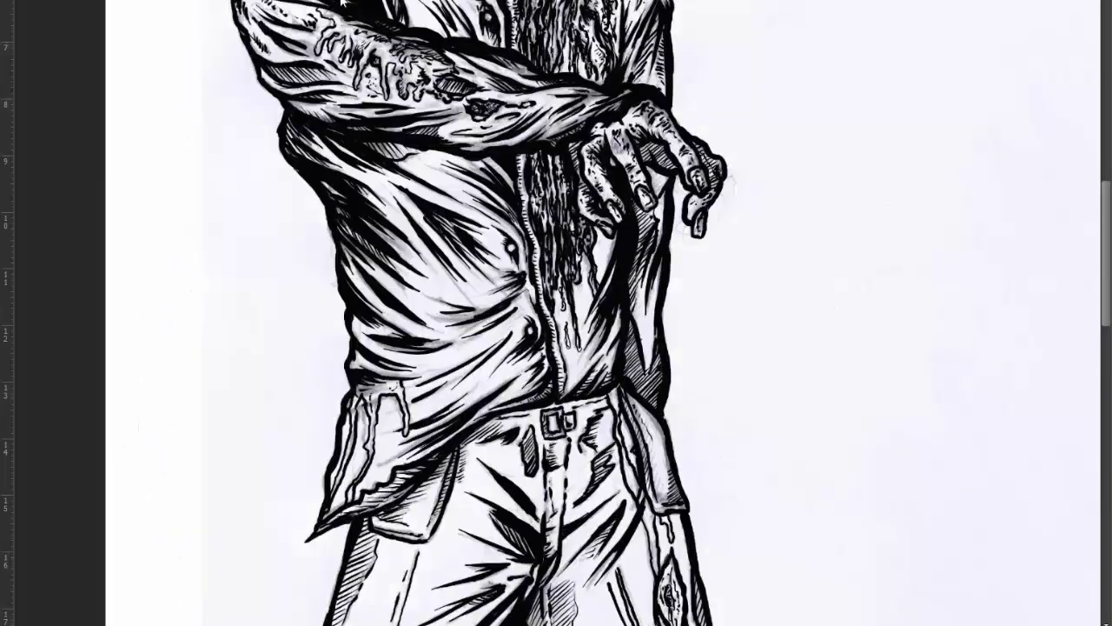
- Fit the whole drawing in the window and darken the line art with Ctrl+J
{"action": "left_click", "coordinate": [343, 5]}
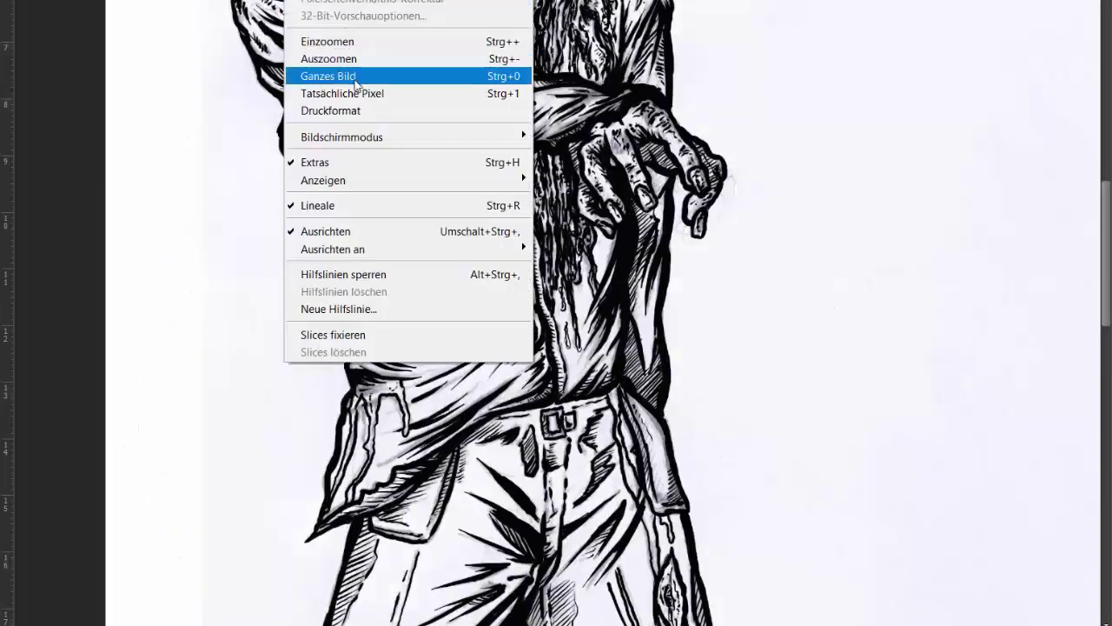
{"action": "left_click", "coordinate": [357, 81]}
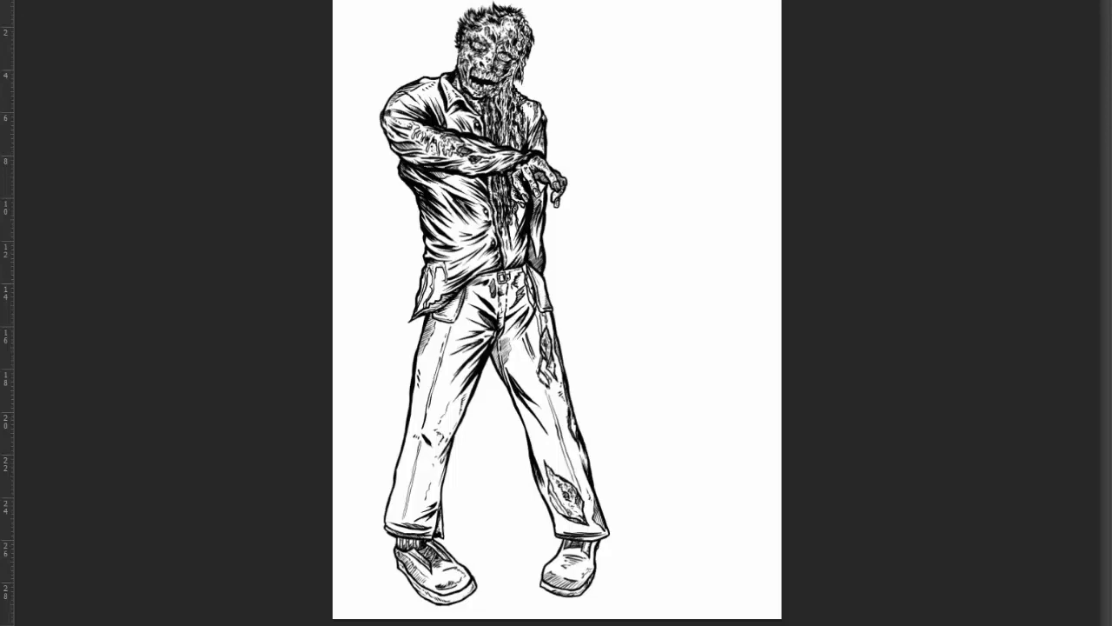
{"action": "key", "text": "ctrl+j"}
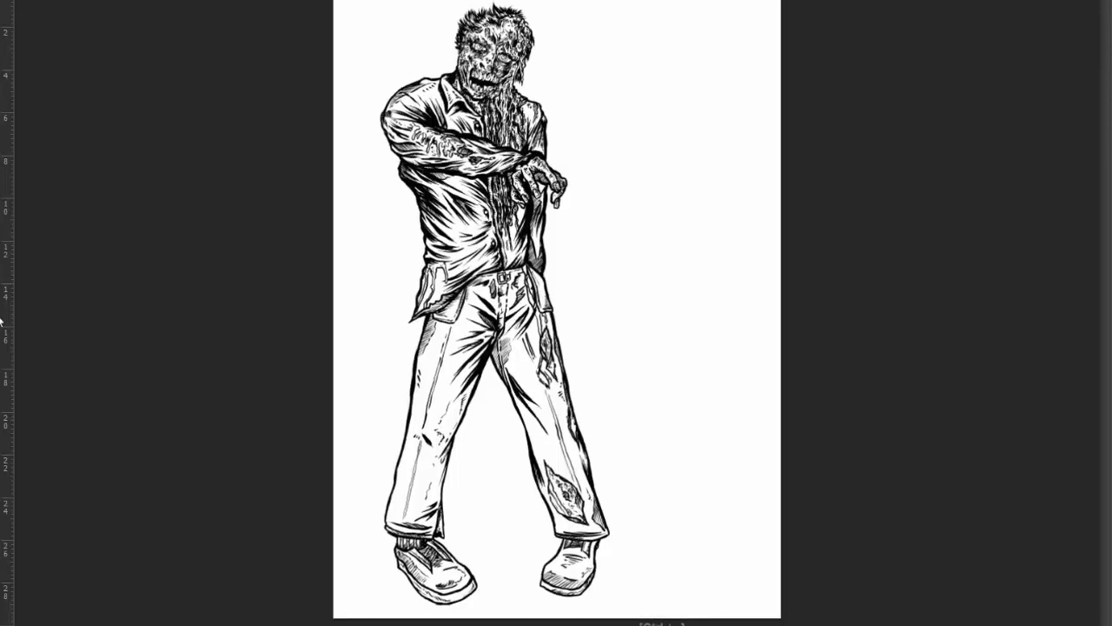
- Review the zombie zoomed in from head to legs, zoom back out, and save
{"action": "key", "text": "ctrl+plus"}
{"action": "key", "text": "ctrl+plus"}
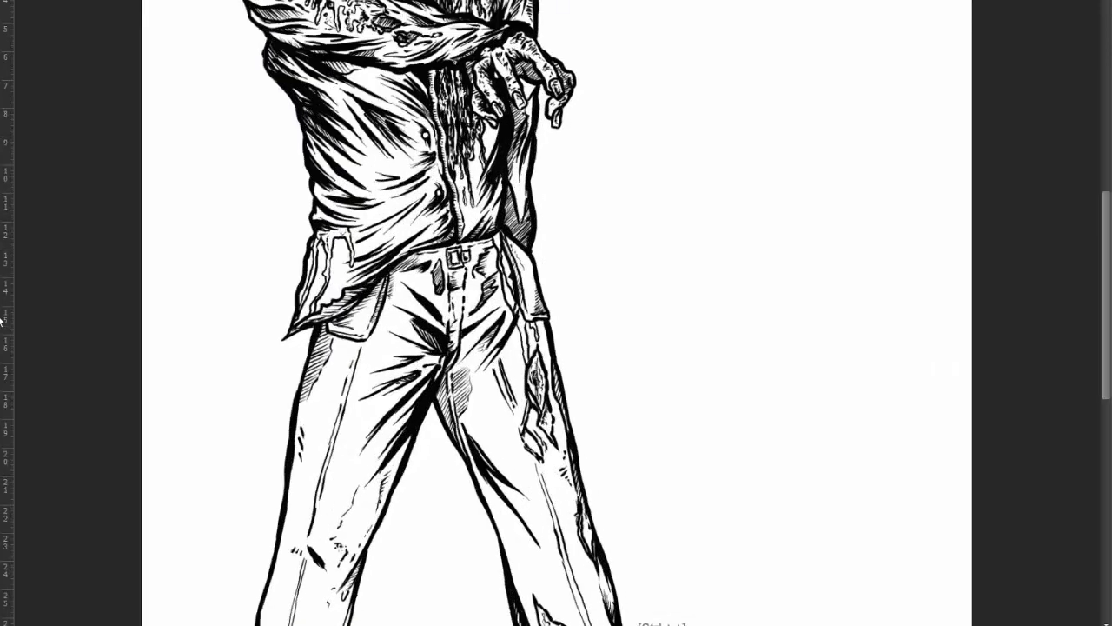
{"action": "left_click_drag", "start_coordinate": [572, 0], "coordinate": [639, 296]}
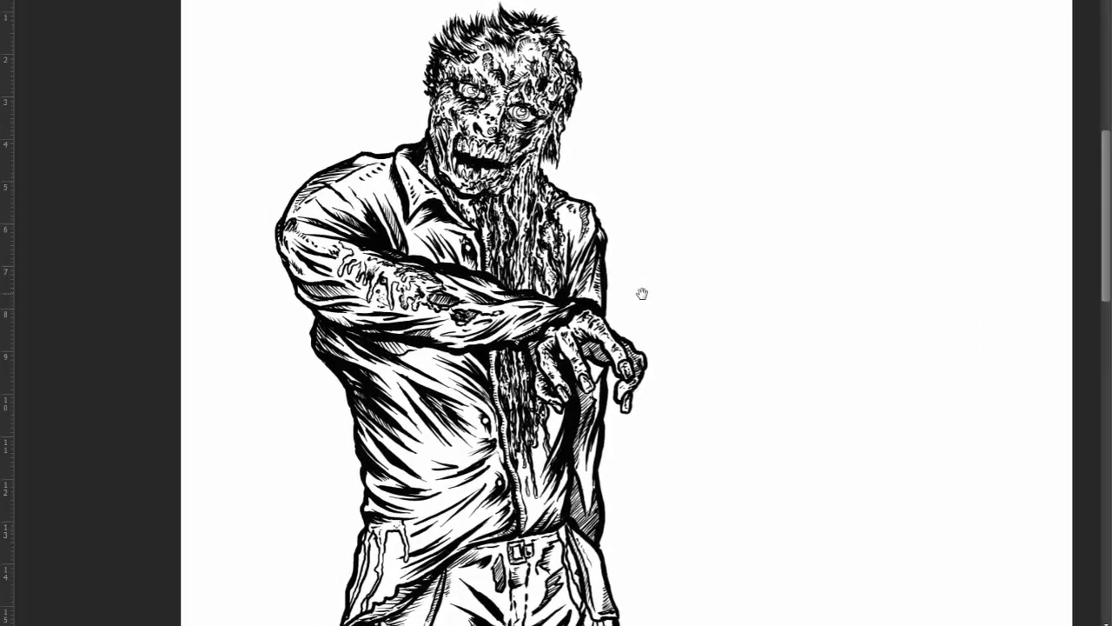
{"action": "mouse_move", "coordinate": [639, 296]}
{"action": "left_mouse_down"}
{"action": "mouse_move", "coordinate": [682, 219]}
{"action": "mouse_move", "coordinate": [670, 55]}
{"action": "left_mouse_up"}
{"action": "mouse_move", "coordinate": [739, 432]}
{"action": "left_mouse_down"}
{"action": "mouse_move", "coordinate": [749, 207]}
{"action": "mouse_move", "coordinate": [739, 79]}
{"action": "left_mouse_up"}
{"action": "key", "text": "ctrl+minus"}
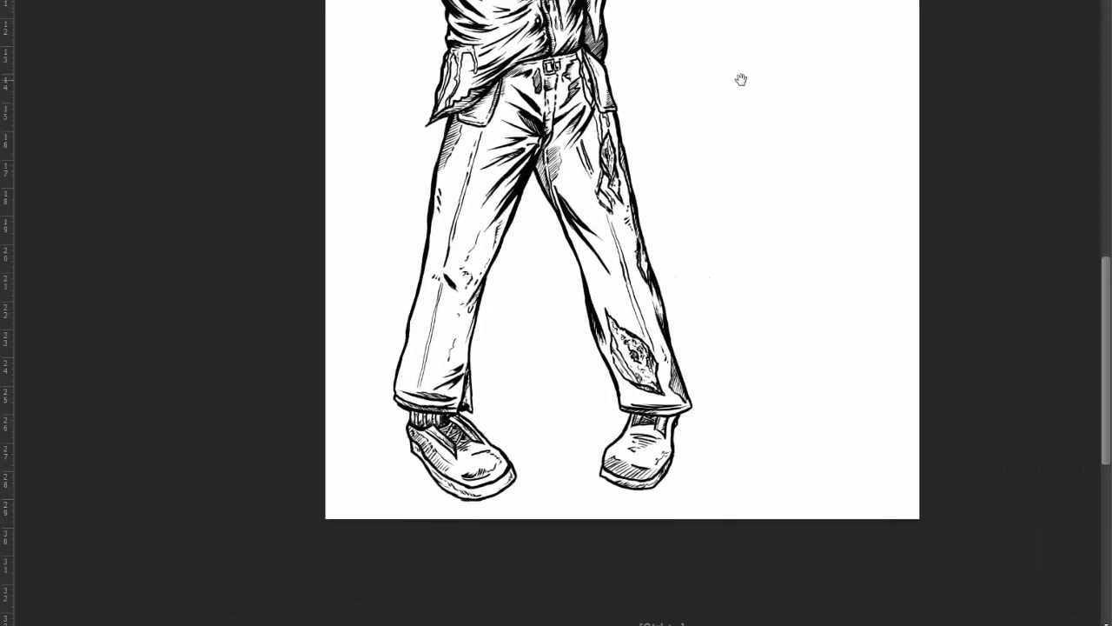
{"action": "key", "text": "ctrl+minus"}
{"action": "key", "text": "ctrl+minus"}
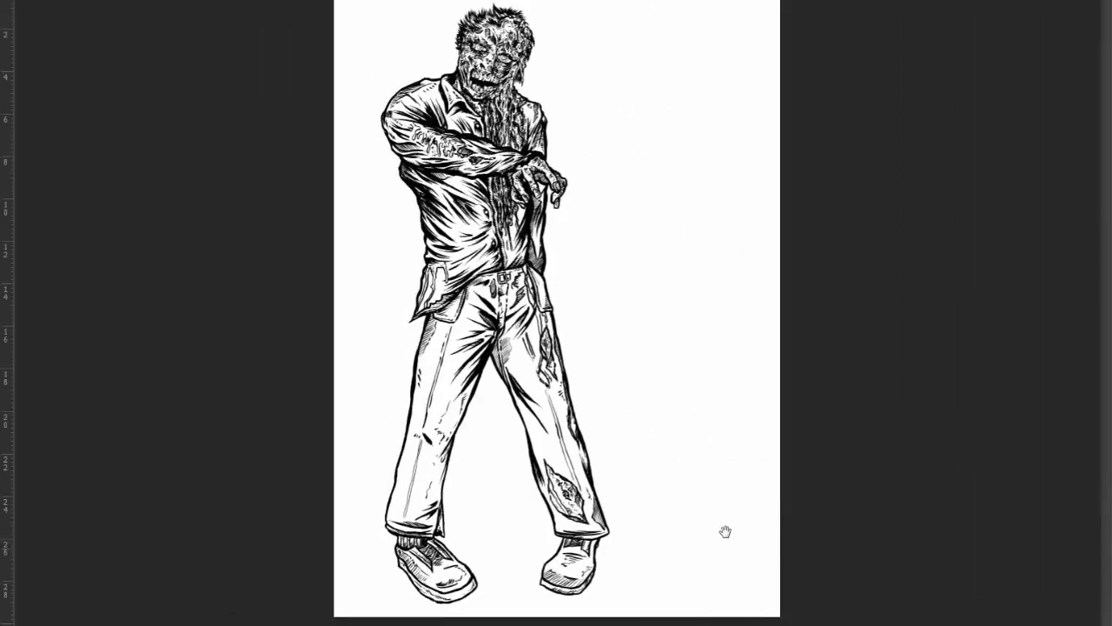
{"action": "left_click", "coordinate": [26, 2]}
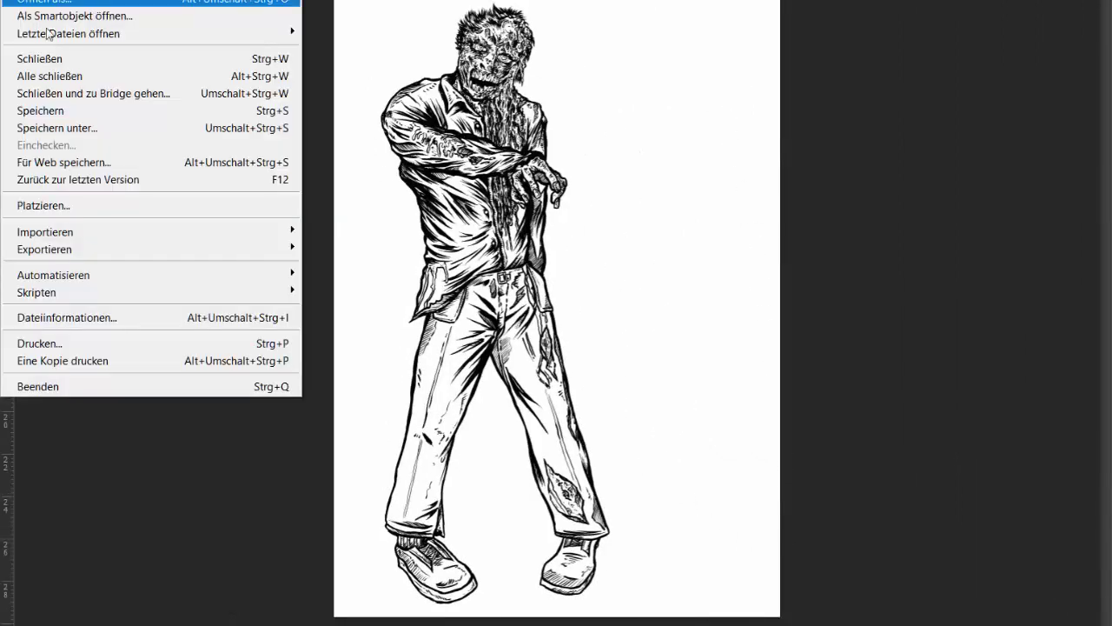
{"action": "left_click", "coordinate": [67, 111]}
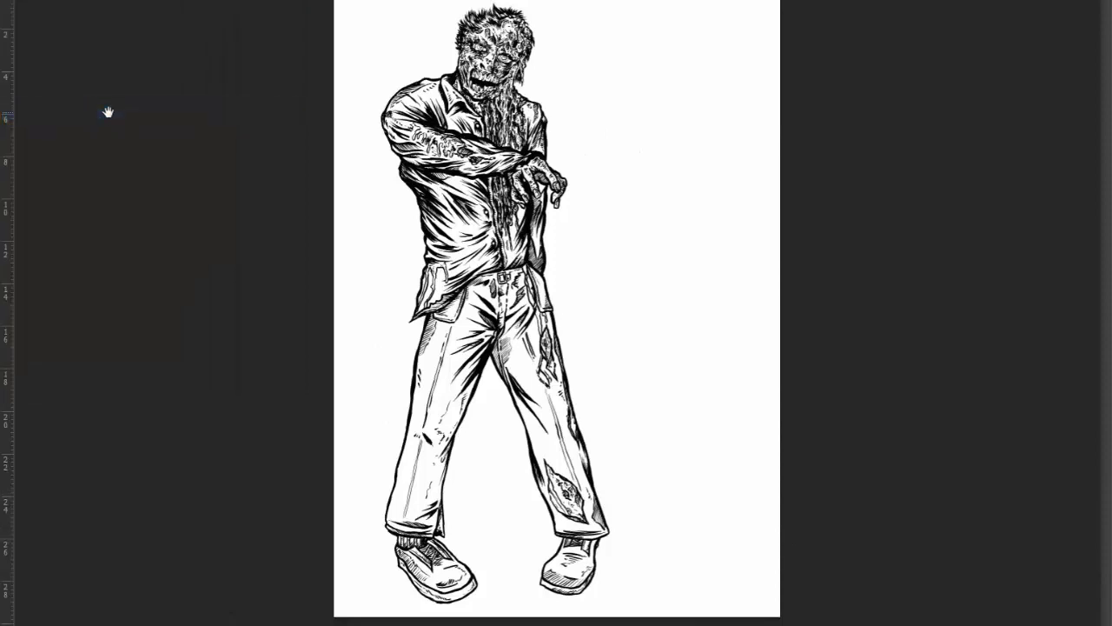